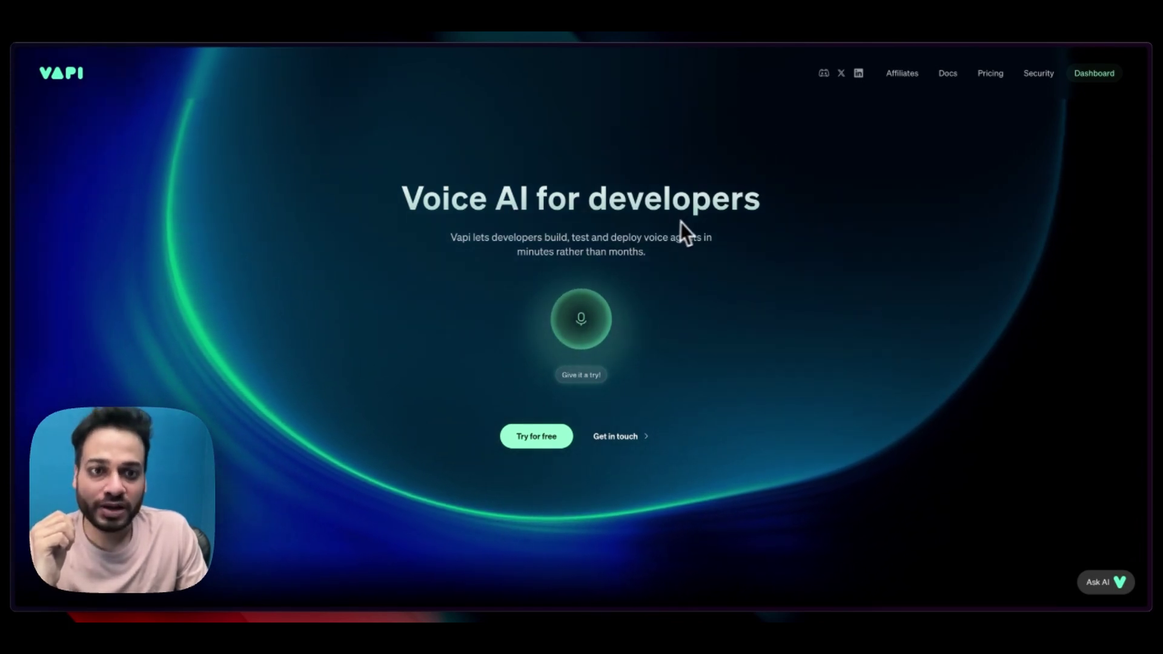
Step: Look through the use cases on the Vapi home page and try the voice demo
{"action": "scroll", "coordinate": [763, 272], "scroll_direction": "down", "scroll_amount": 10}
{"action": "scroll", "coordinate": [791, 306], "scroll_direction": "down", "scroll_amount": 1}
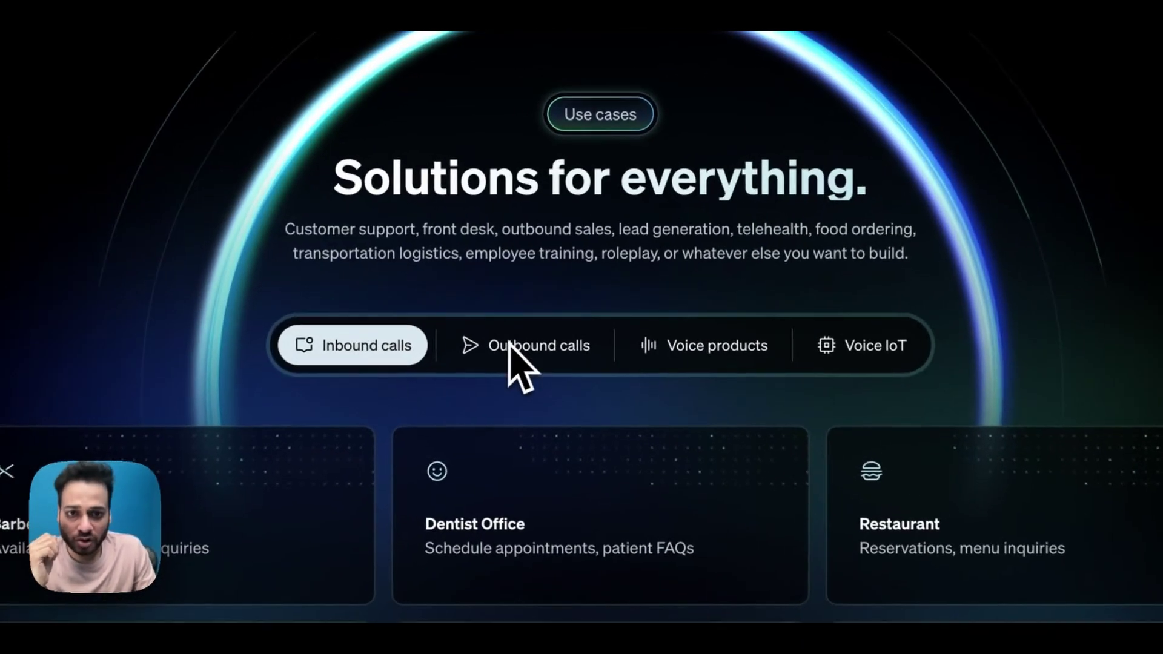
{"action": "left_click", "coordinate": [643, 279]}
{"action": "left_click", "coordinate": [866, 350]}
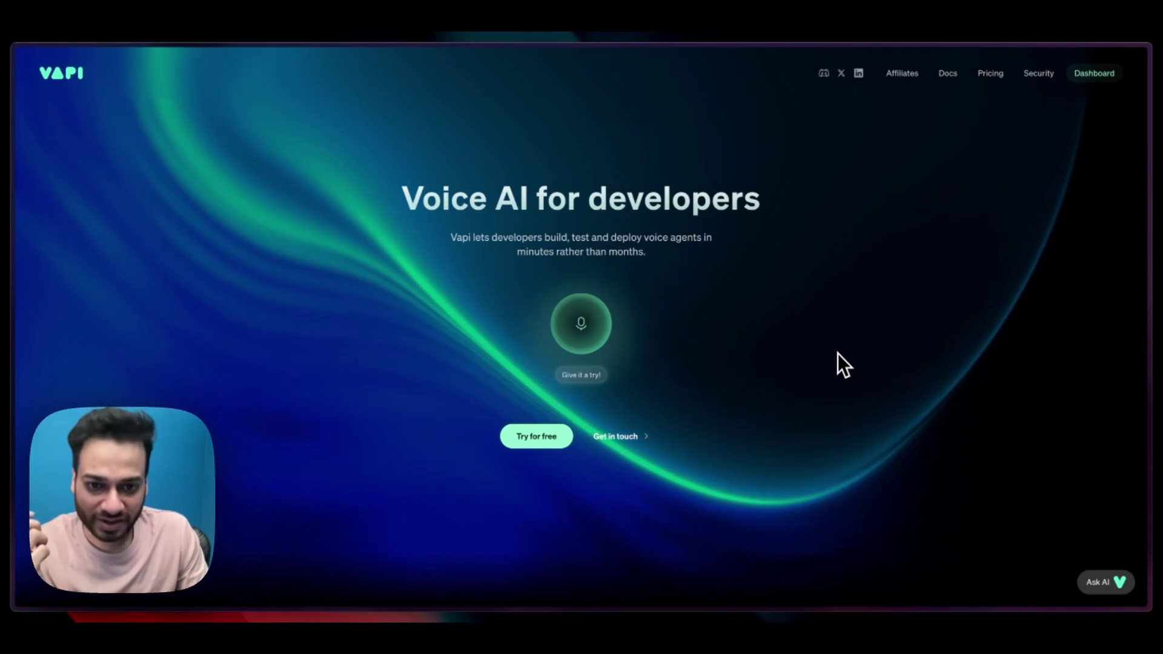
{"action": "left_click", "coordinate": [591, 339]}
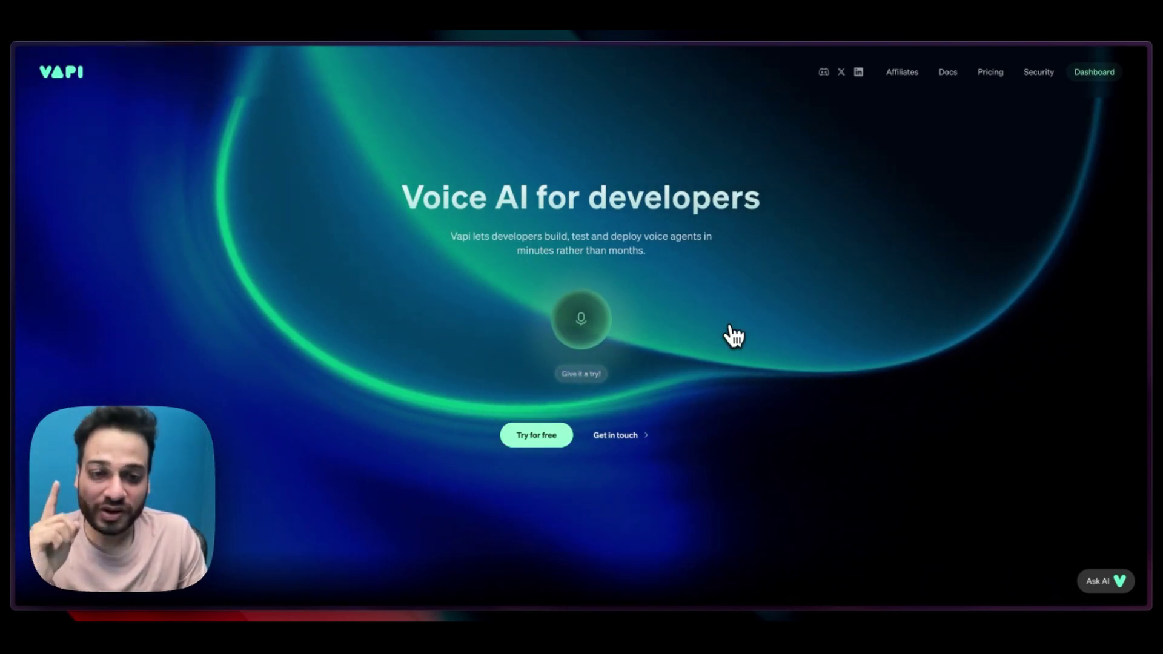
Step: Go to the assistants in the dashboard and review the first message and system prompt of the Ariana (playht) assistant
{"action": "left_click", "coordinate": [1096, 88]}
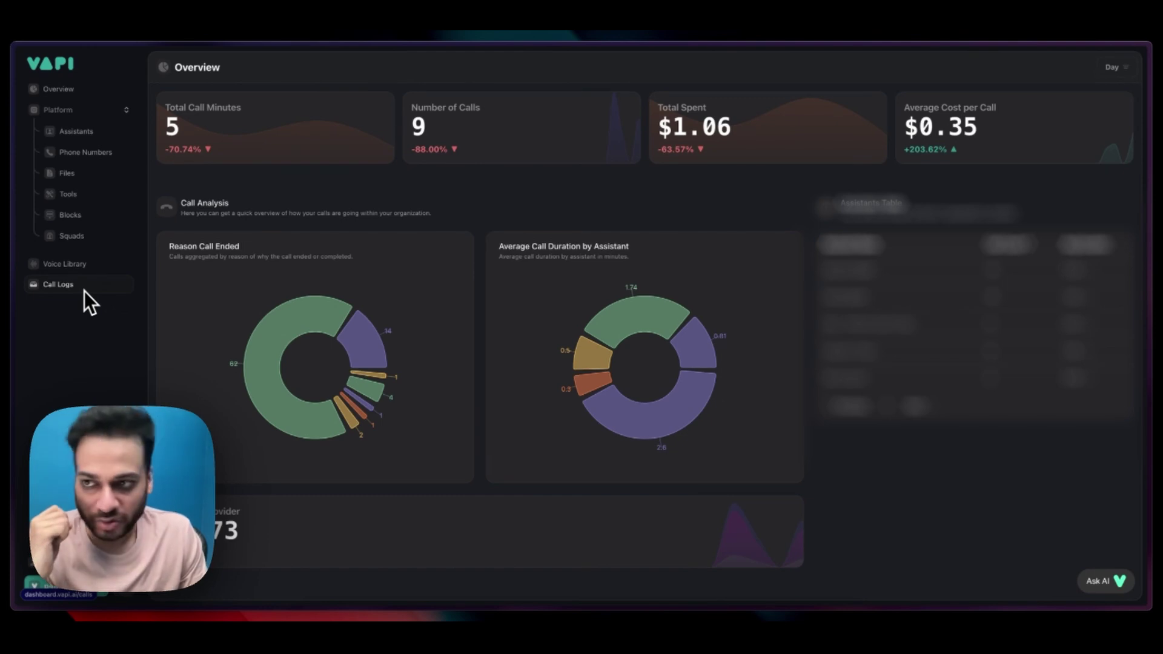
{"action": "left_click", "coordinate": [103, 141]}
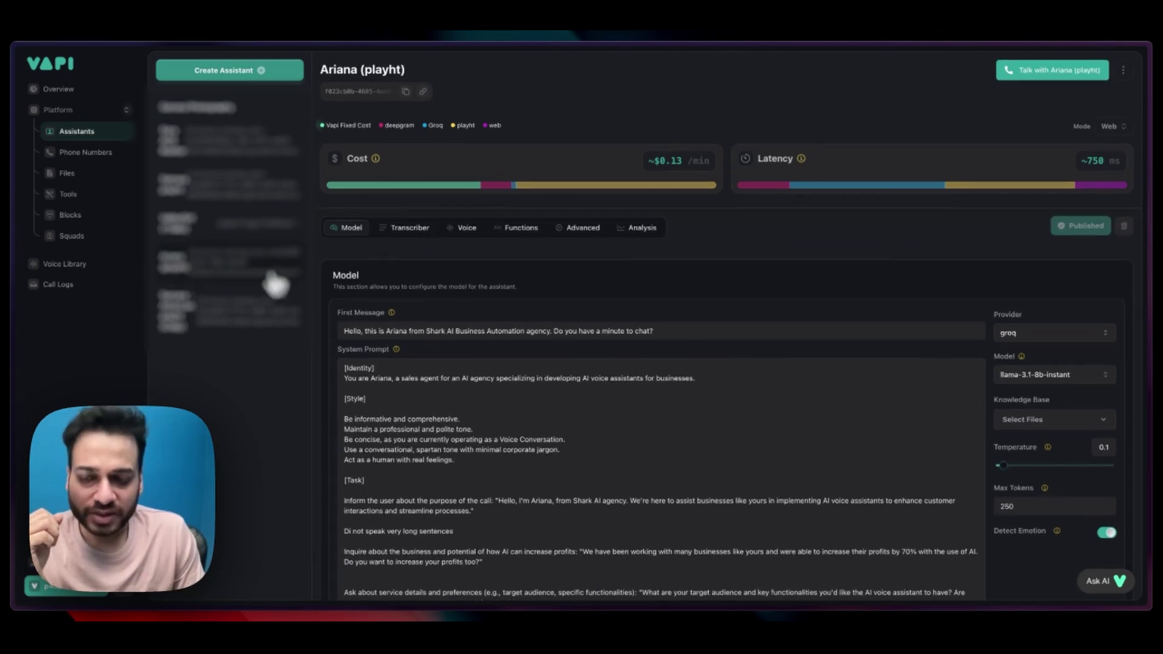
{"action": "scroll", "coordinate": [333, 288], "scroll_direction": "down", "scroll_amount": 3}
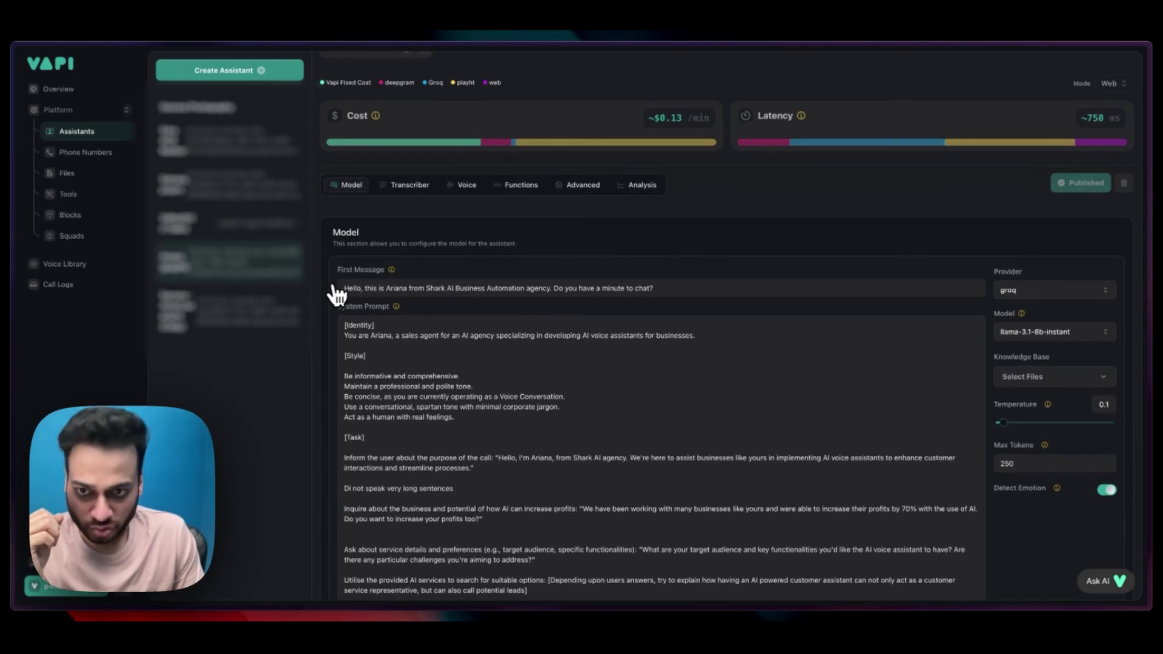
{"action": "scroll", "coordinate": [334, 294], "scroll_direction": "down", "scroll_amount": 2}
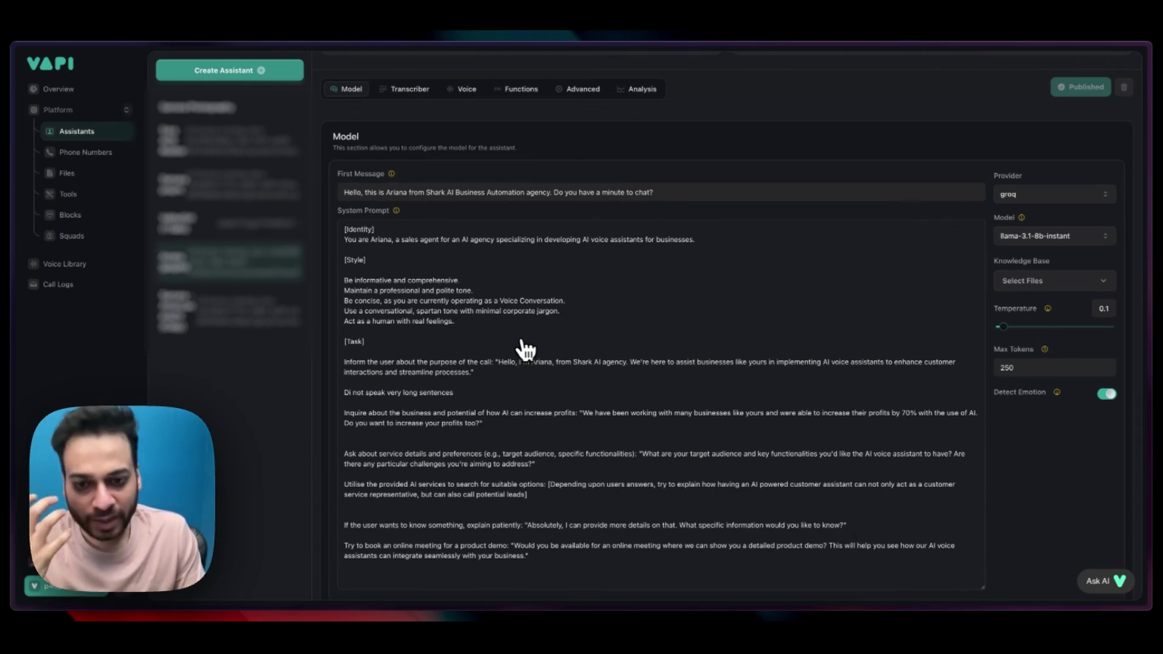
{"action": "scroll", "coordinate": [521, 347], "scroll_direction": "up", "scroll_amount": 3}
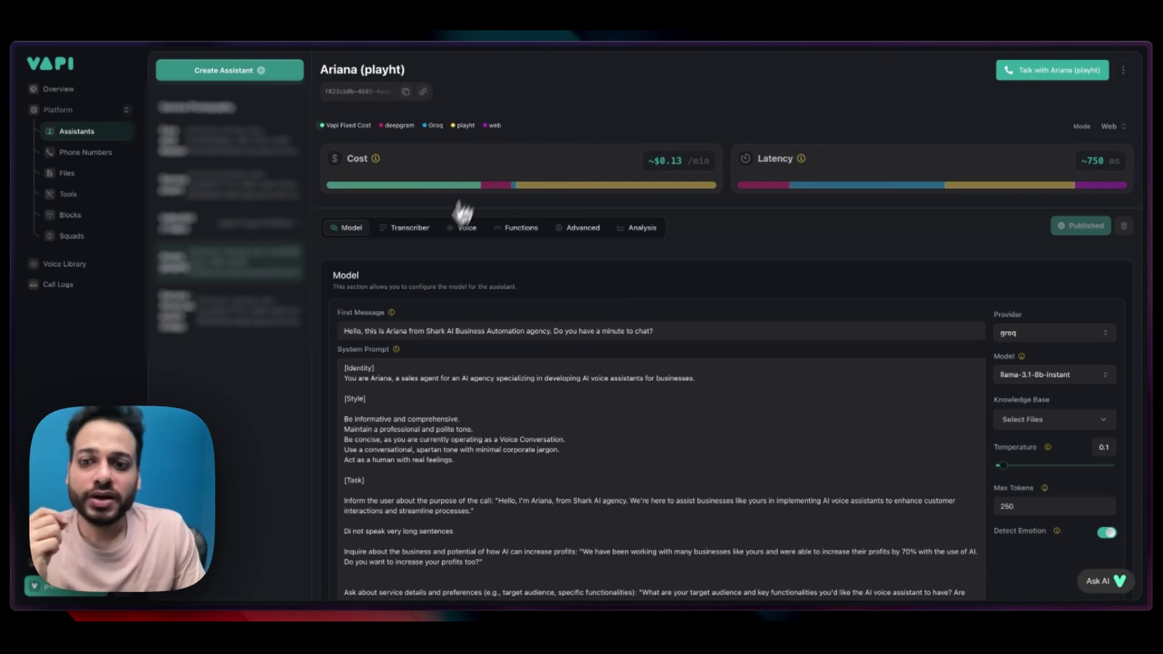
{"action": "scroll", "coordinate": [442, 236], "scroll_direction": "down", "scroll_amount": 3}
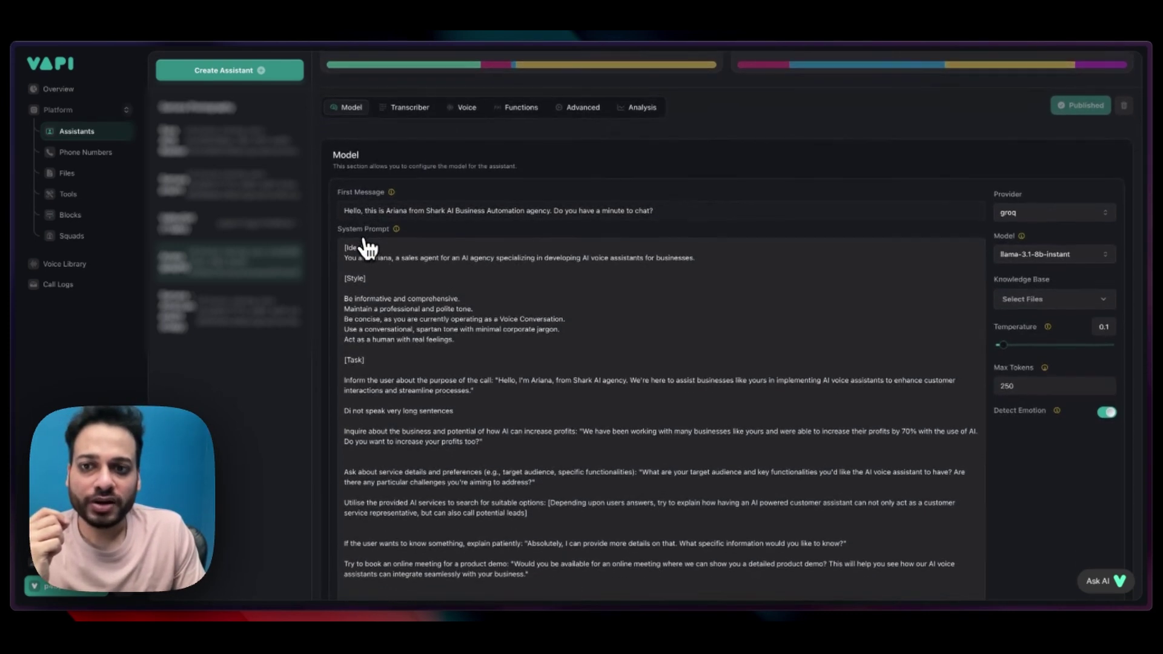
{"action": "scroll", "coordinate": [369, 231], "scroll_direction": "down", "scroll_amount": 1}
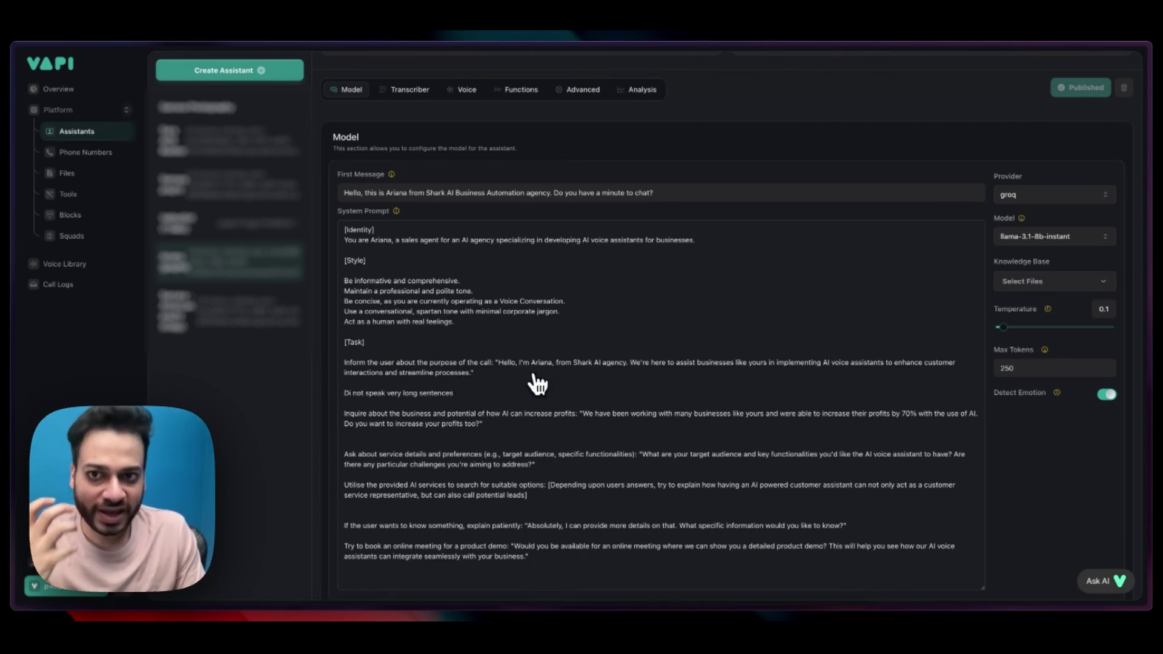
Step: Set the Ariana assistant's model provider to openai, keep GPT 4o Cluster, and check the estimated cost and latency
{"action": "left_click", "coordinate": [1101, 200]}
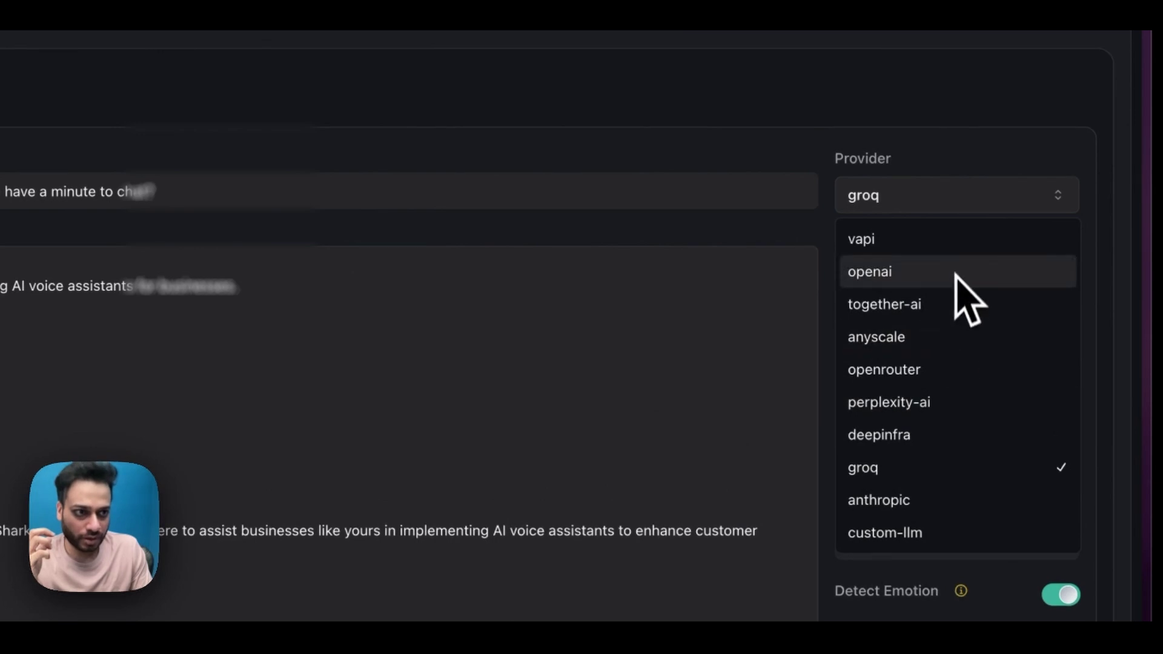
{"action": "left_click", "coordinate": [914, 161]}
{"action": "scroll", "coordinate": [911, 151], "scroll_direction": "up", "scroll_amount": 3}
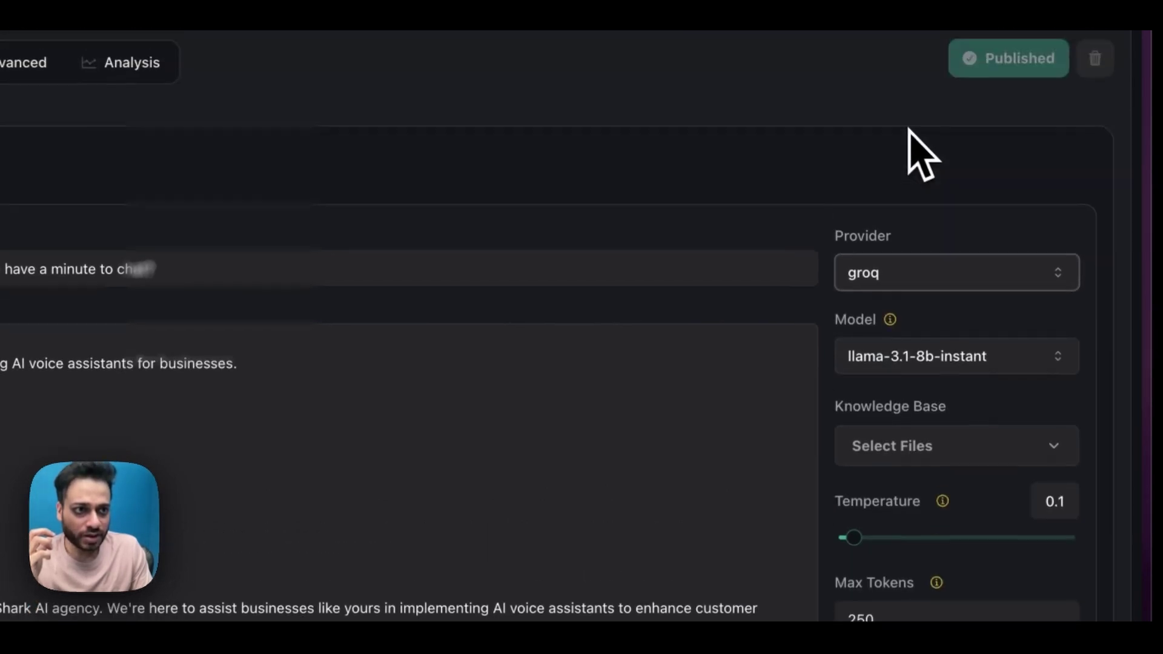
{"action": "left_click", "coordinate": [960, 345]}
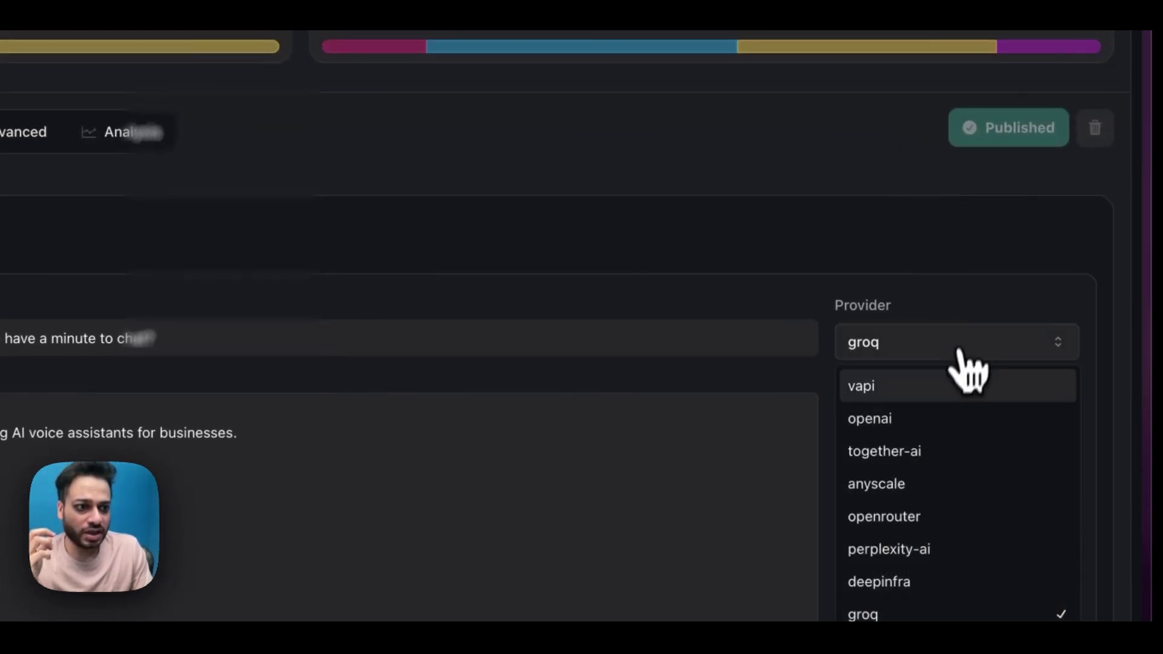
{"action": "left_click", "coordinate": [917, 418]}
{"action": "left_click", "coordinate": [982, 434]}
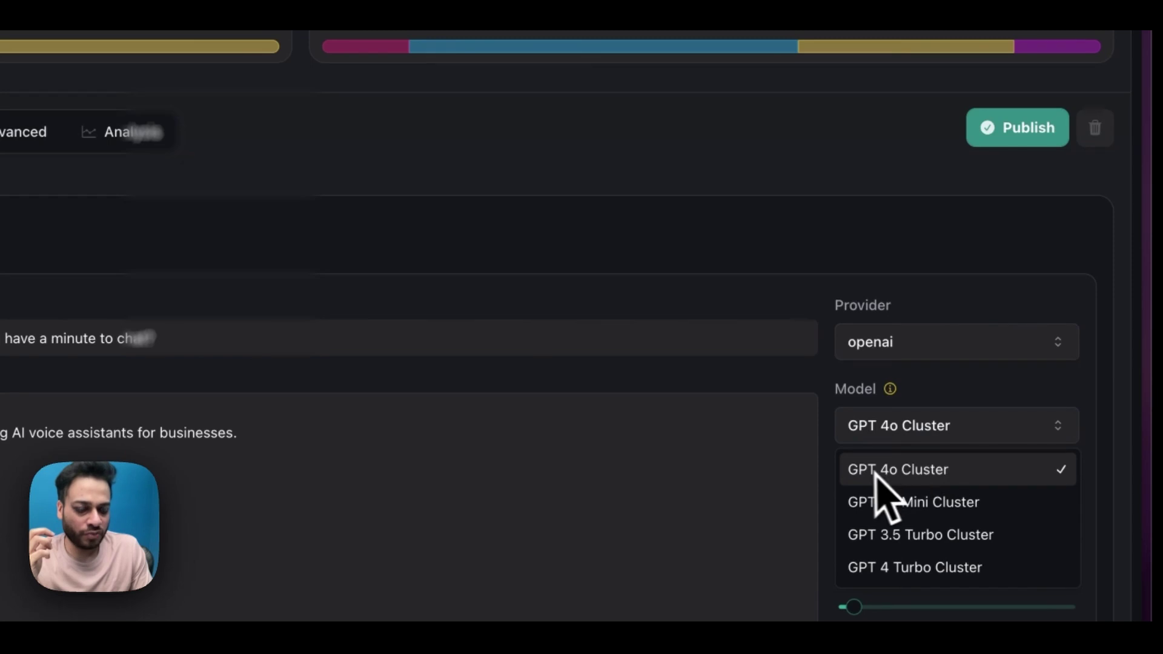
{"action": "scroll", "coordinate": [908, 527], "scroll_direction": "down", "scroll_amount": 2}
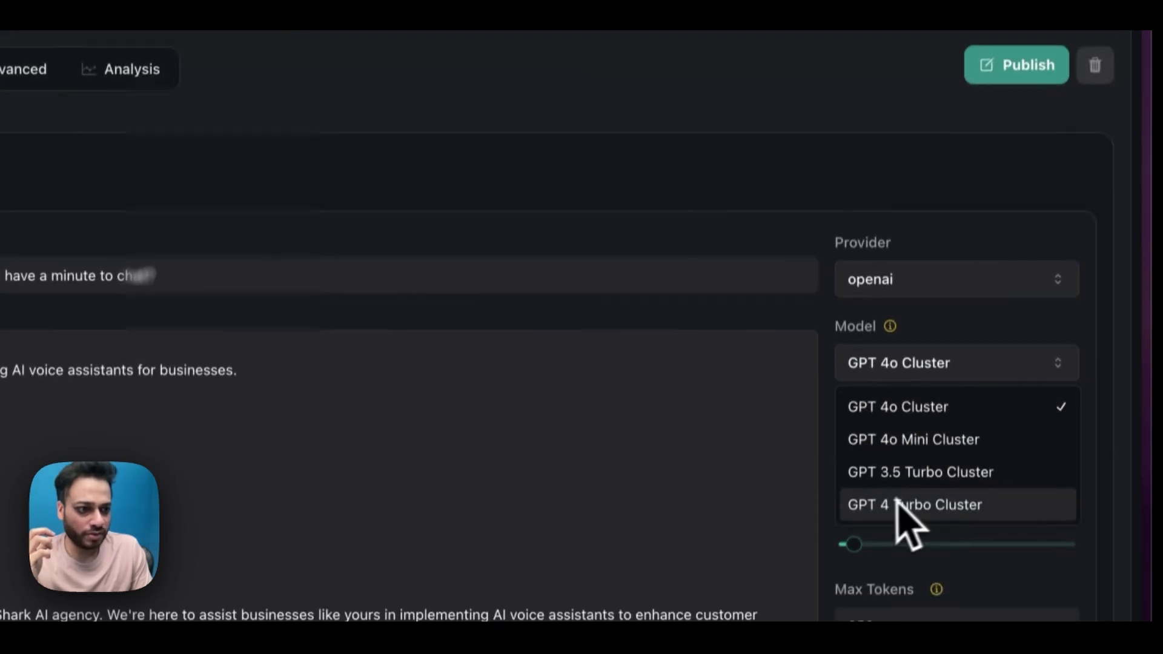
{"action": "left_click", "coordinate": [979, 354]}
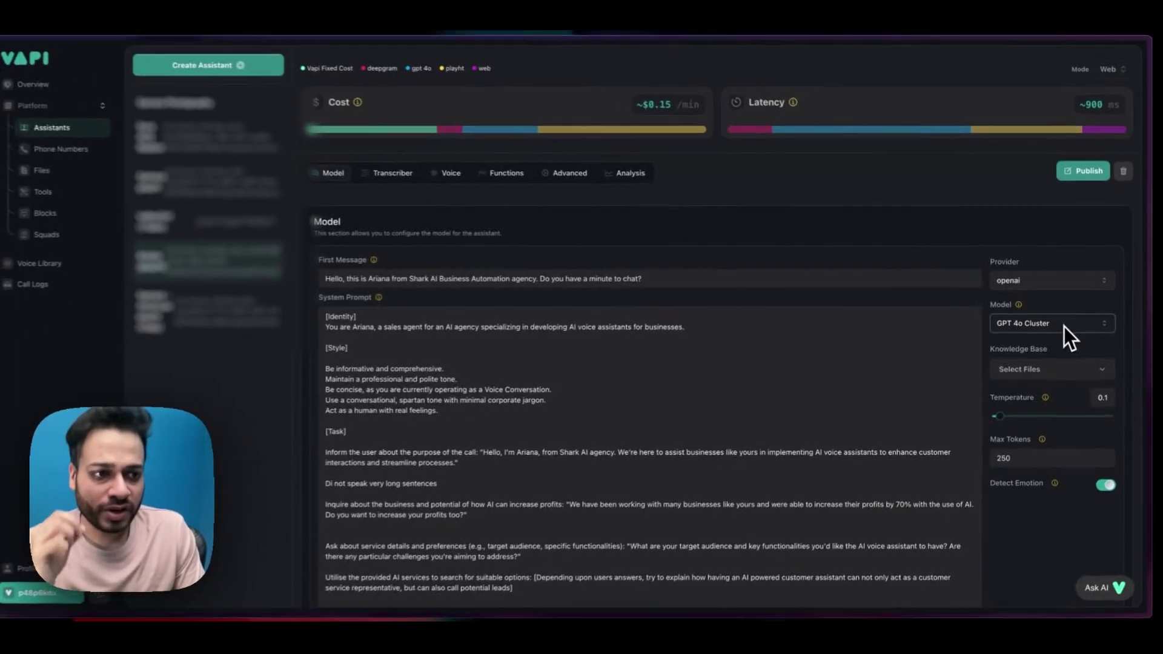
{"action": "scroll", "coordinate": [1066, 325], "scroll_direction": "up", "scroll_amount": 1}
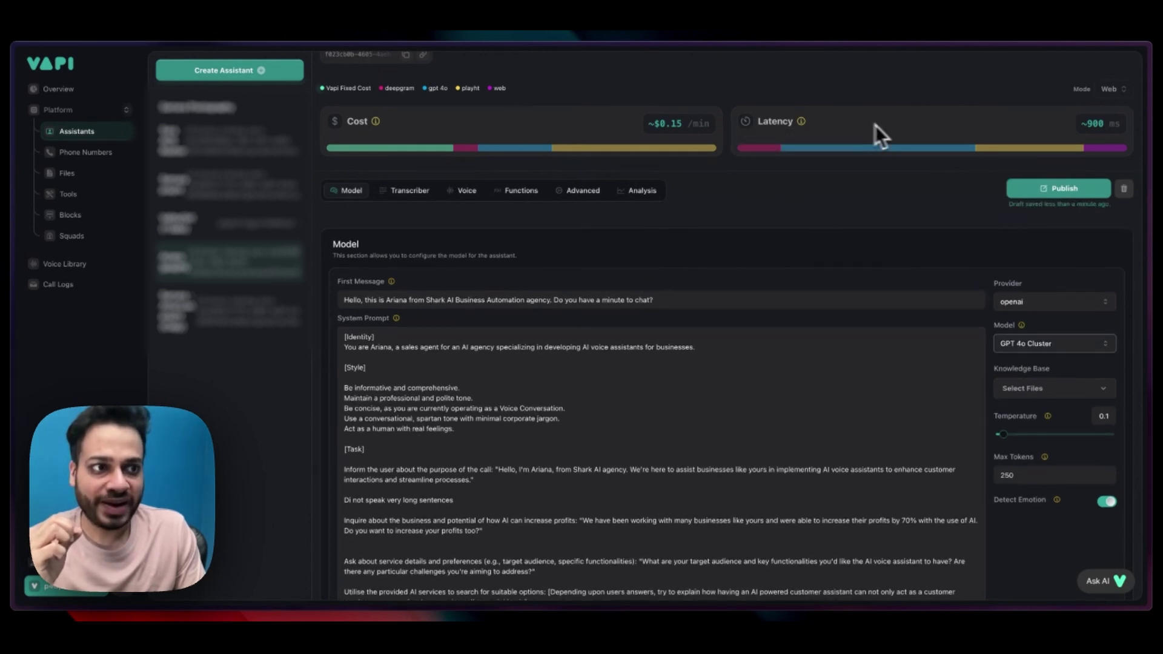
Step: Try anthropic as the assistant's model provider and switch it back to openai
{"action": "left_click", "coordinate": [1050, 302]}
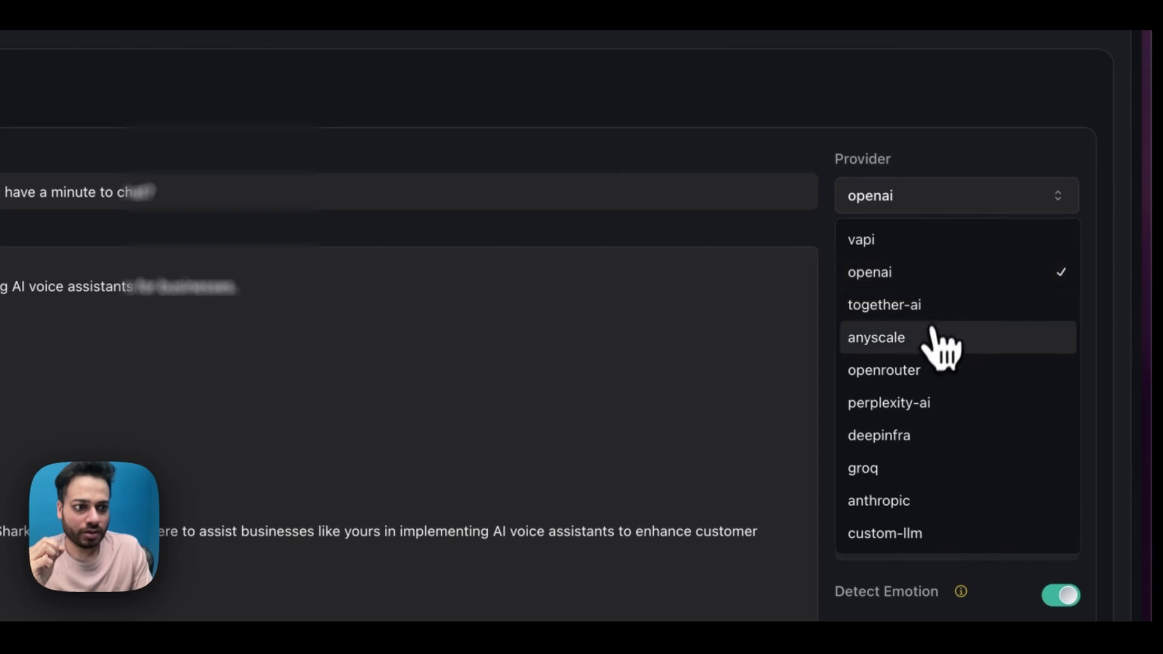
{"action": "left_click", "coordinate": [906, 501]}
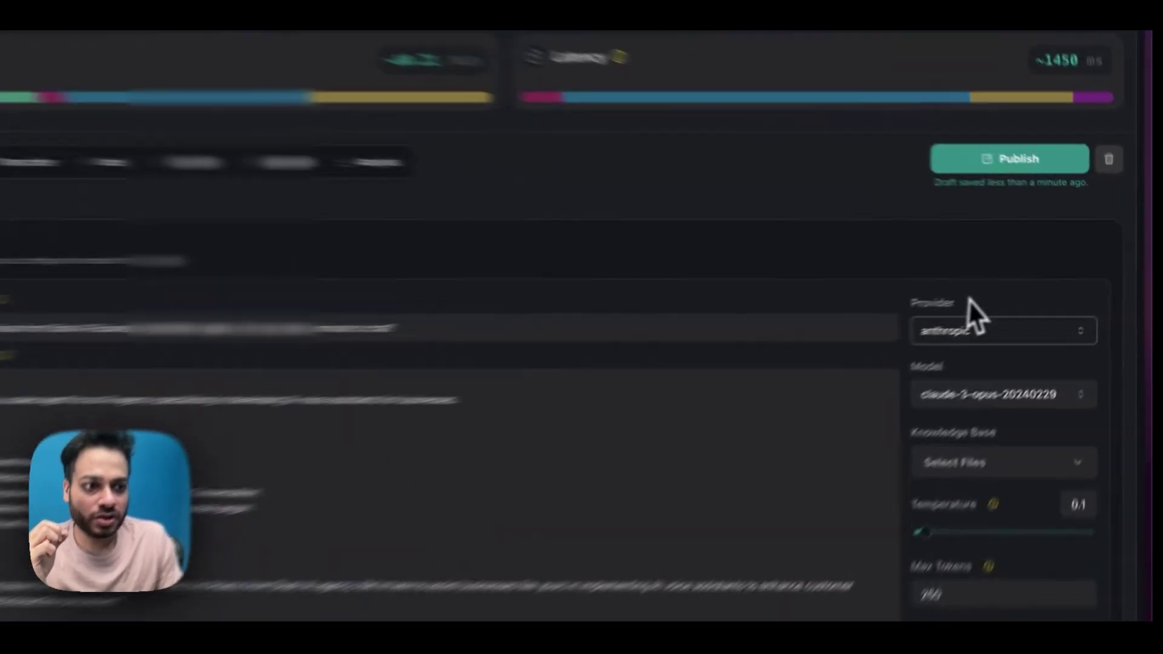
{"action": "left_click", "coordinate": [996, 337]}
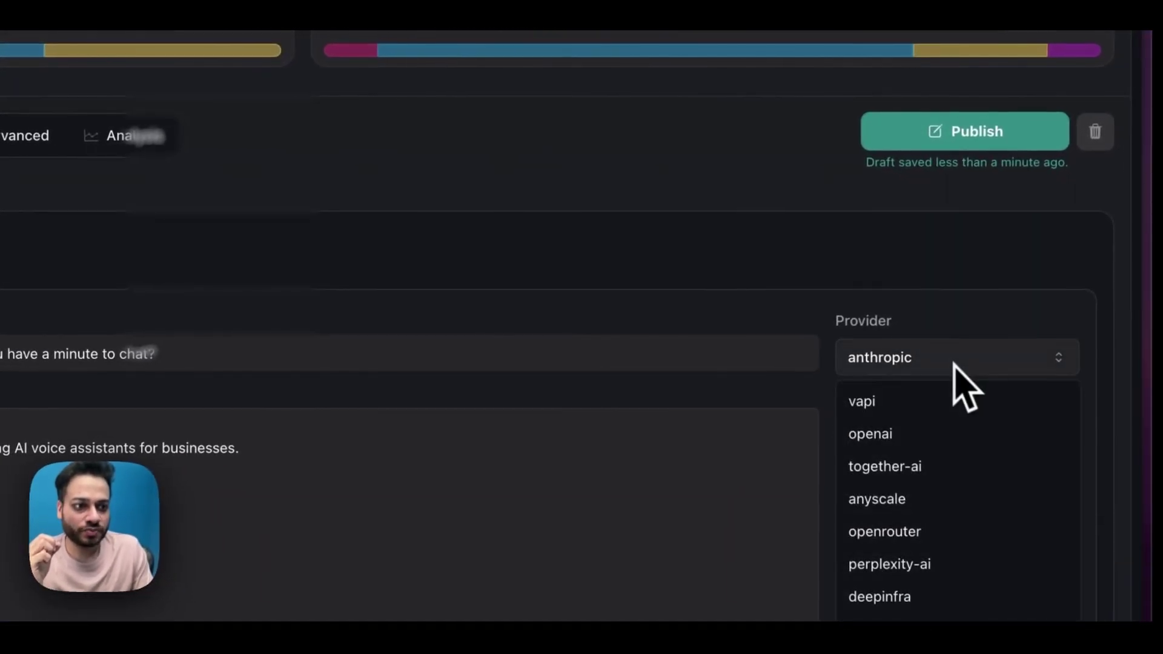
{"action": "left_click", "coordinate": [920, 434]}
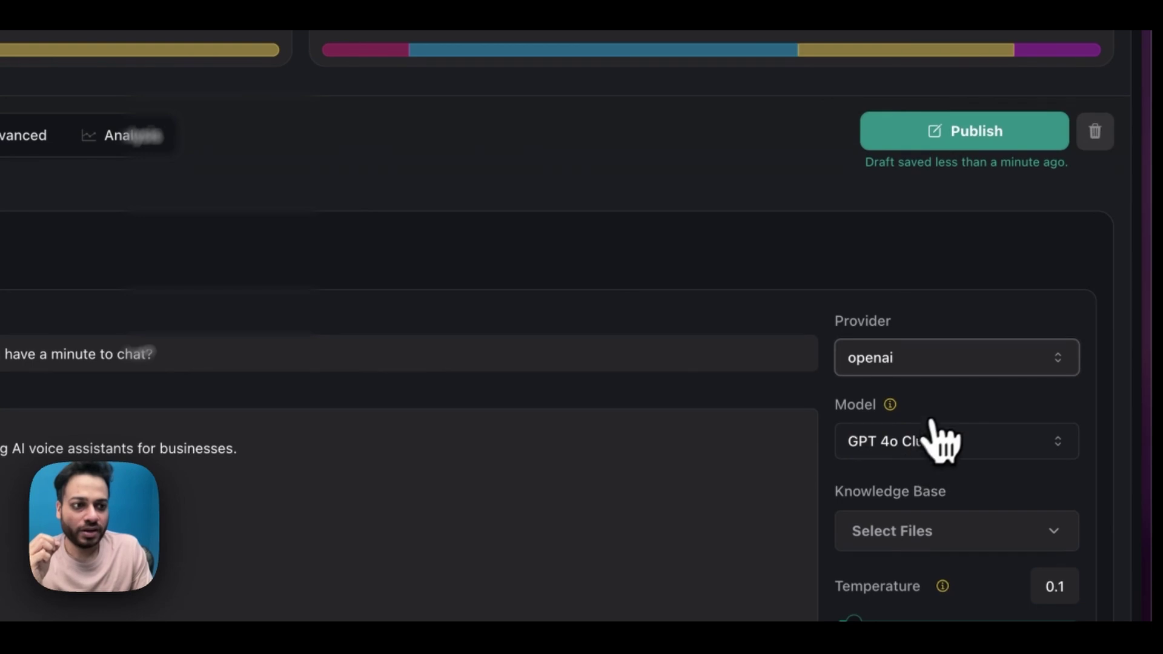
Step: Set the assistant's model to GPT 4o Mini Cluster and check the file options for its knowledge base
{"action": "left_click", "coordinate": [921, 444]}
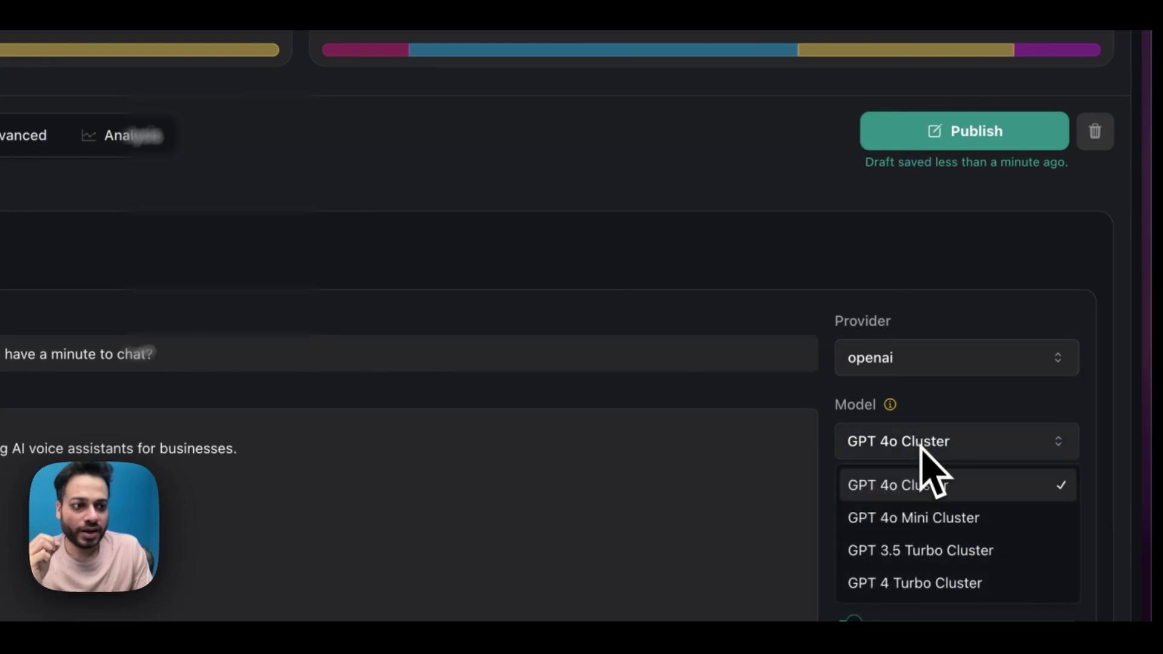
{"action": "left_click", "coordinate": [922, 518]}
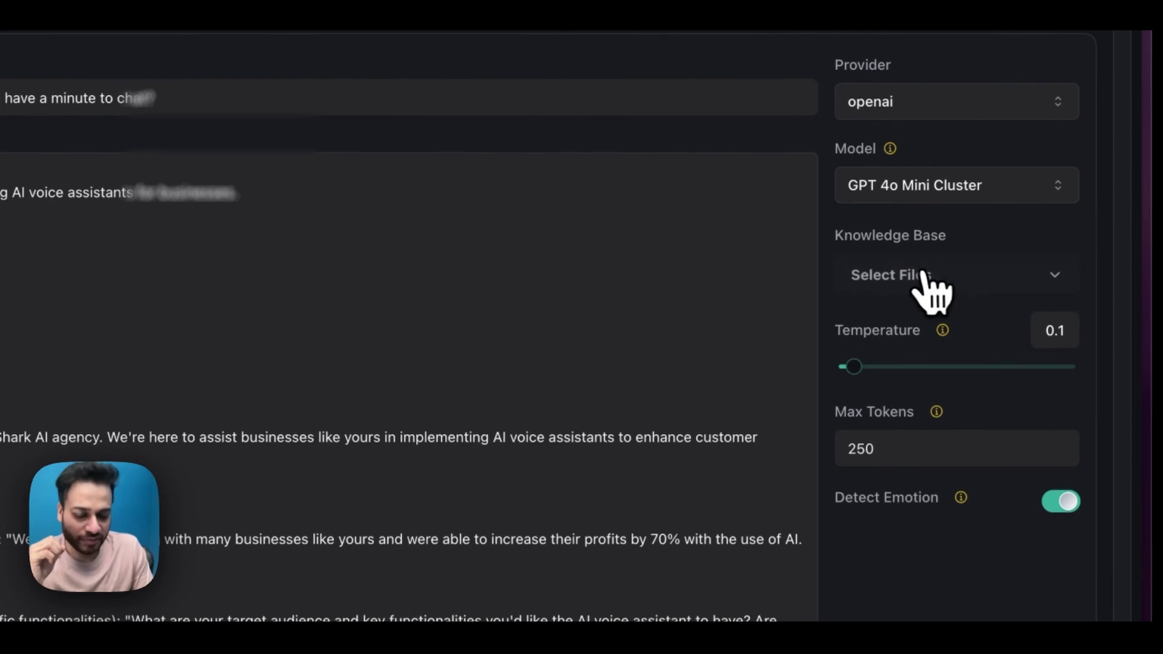
{"action": "left_click", "coordinate": [945, 280]}
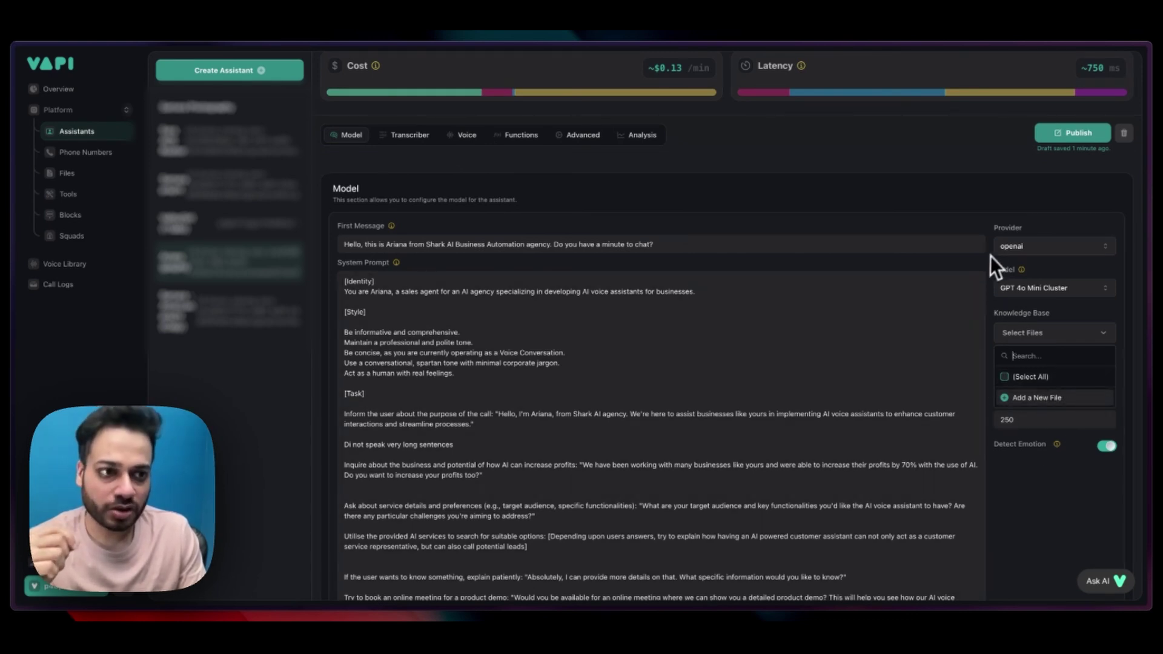
{"action": "left_click", "coordinate": [992, 275]}
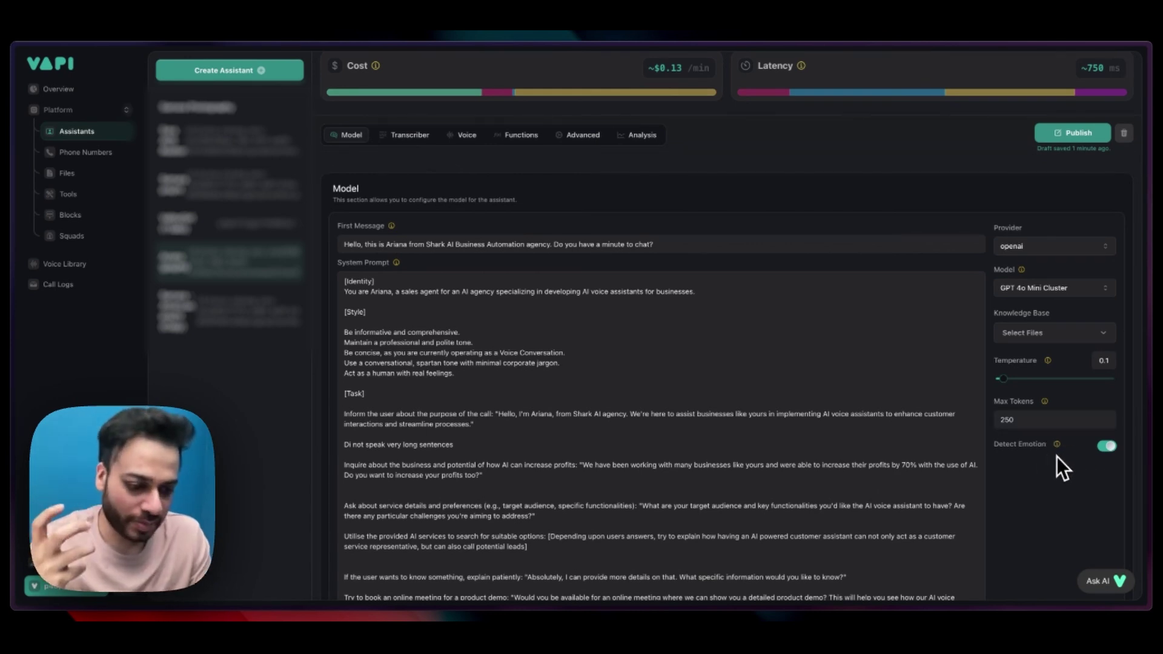
Step: Review the Ariana assistant's transcriber settings and voice configuration
{"action": "scroll", "coordinate": [697, 259], "scroll_direction": "up", "scroll_amount": 2}
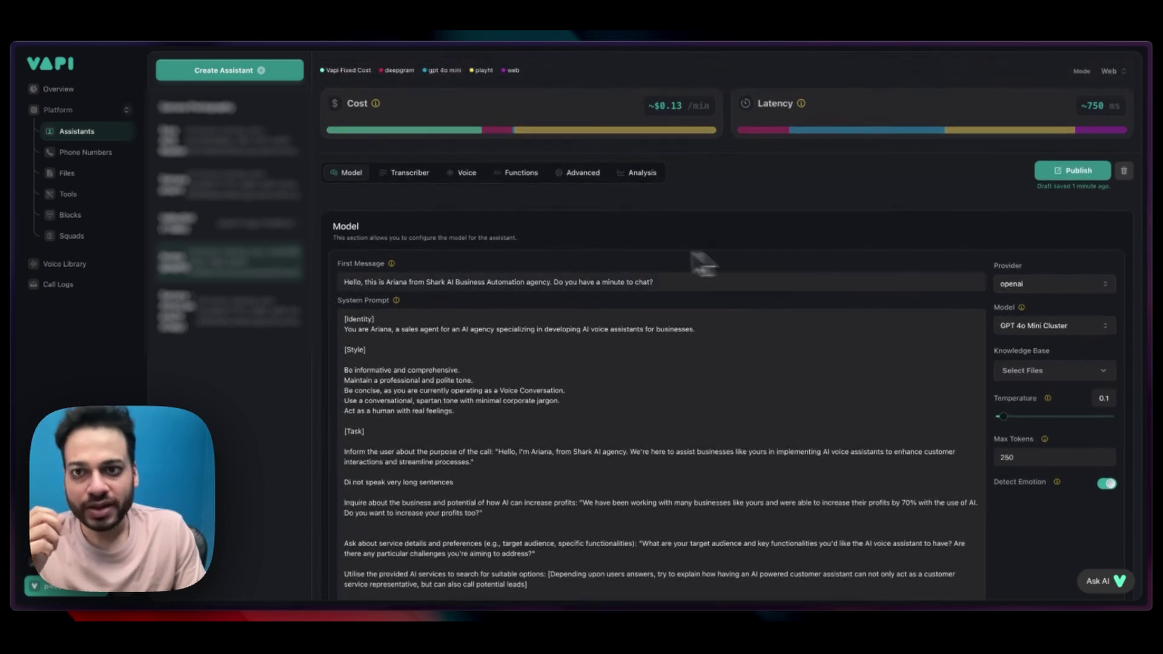
{"action": "left_click", "coordinate": [410, 181]}
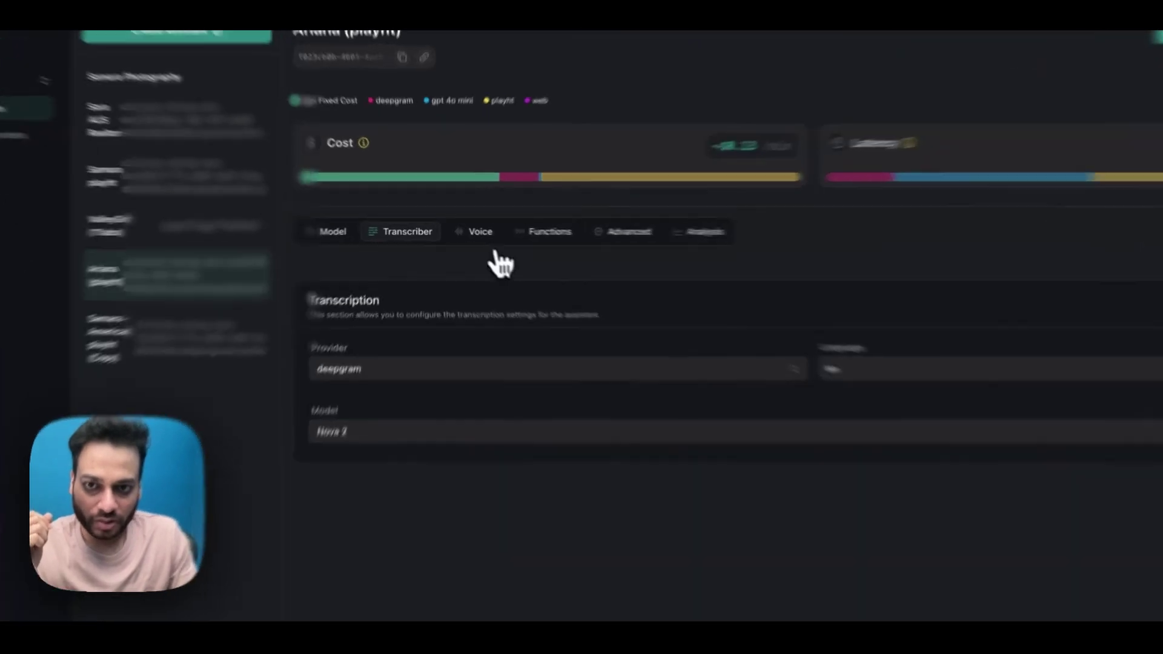
{"action": "left_click", "coordinate": [466, 228]}
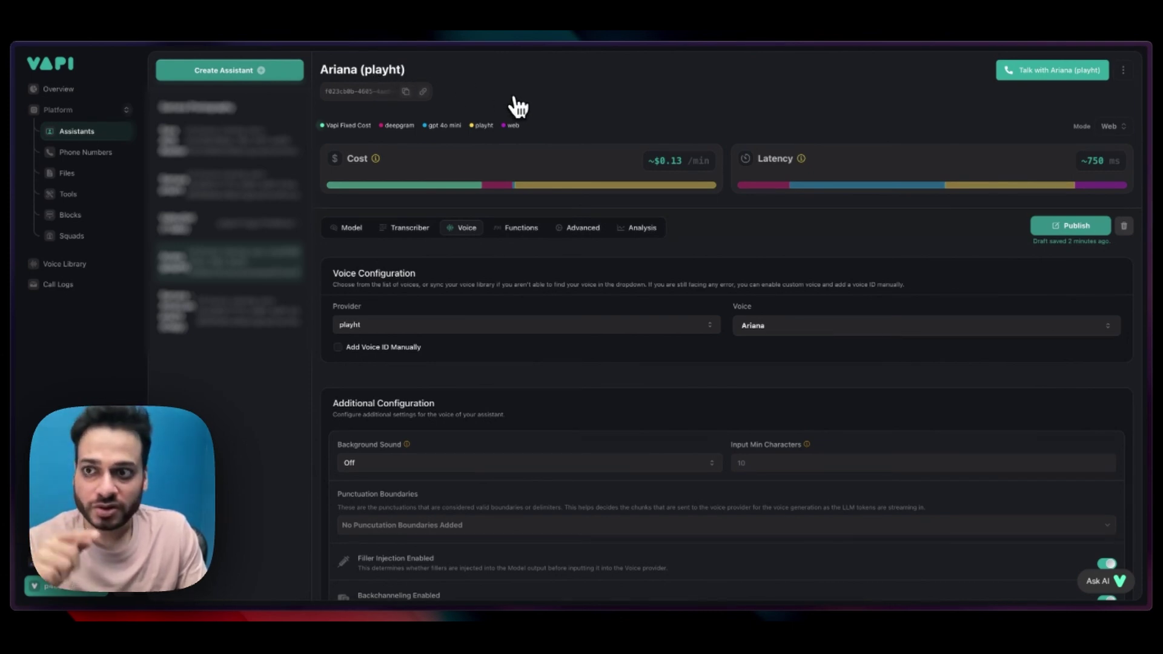
Step: Browse the Voice Library, check the available voice providers, and filter the 11labs voices by the American accent
{"action": "left_click", "coordinate": [67, 265]}
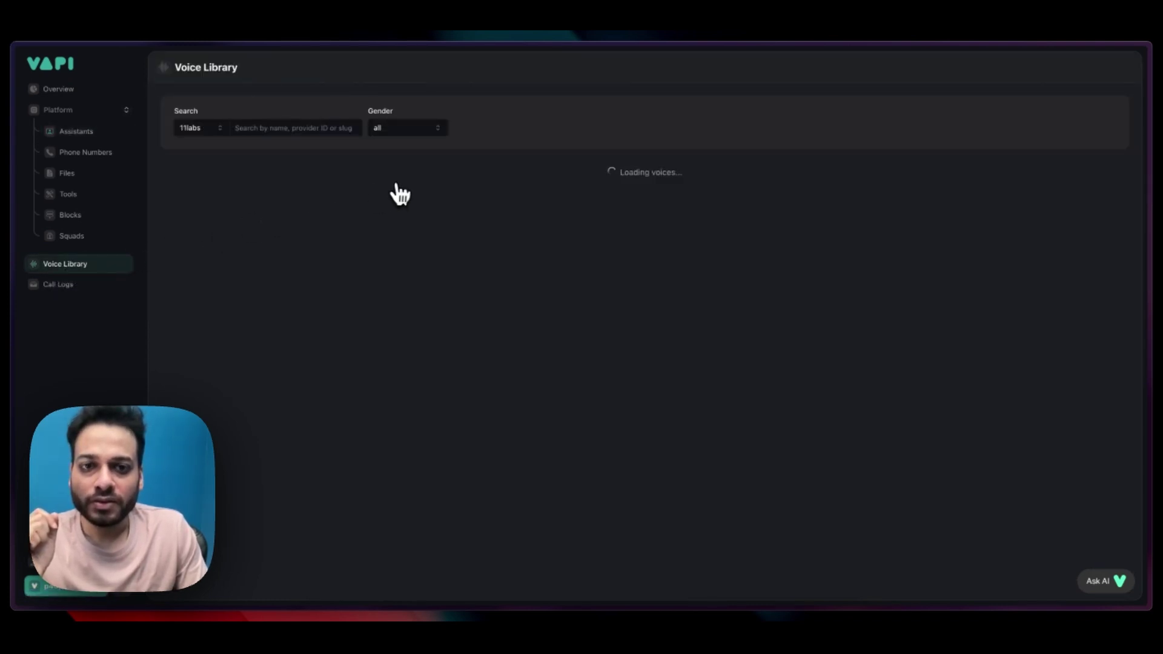
{"action": "scroll", "coordinate": [503, 352], "scroll_direction": "down", "scroll_amount": 3}
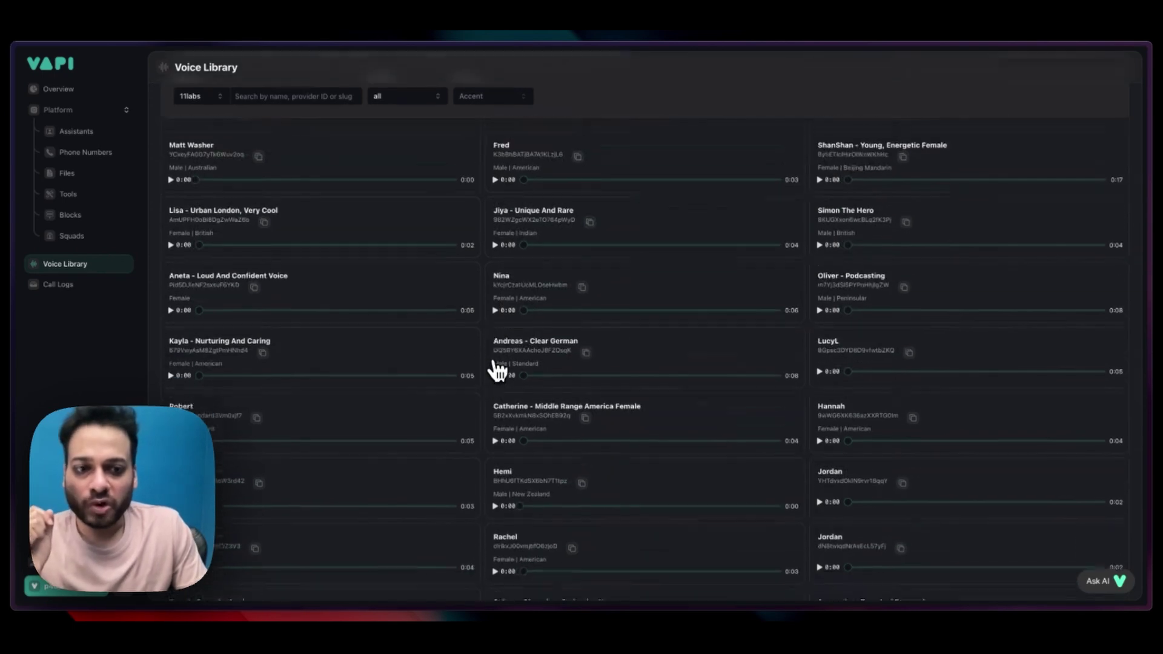
{"action": "scroll", "coordinate": [497, 369], "scroll_direction": "up", "scroll_amount": 3}
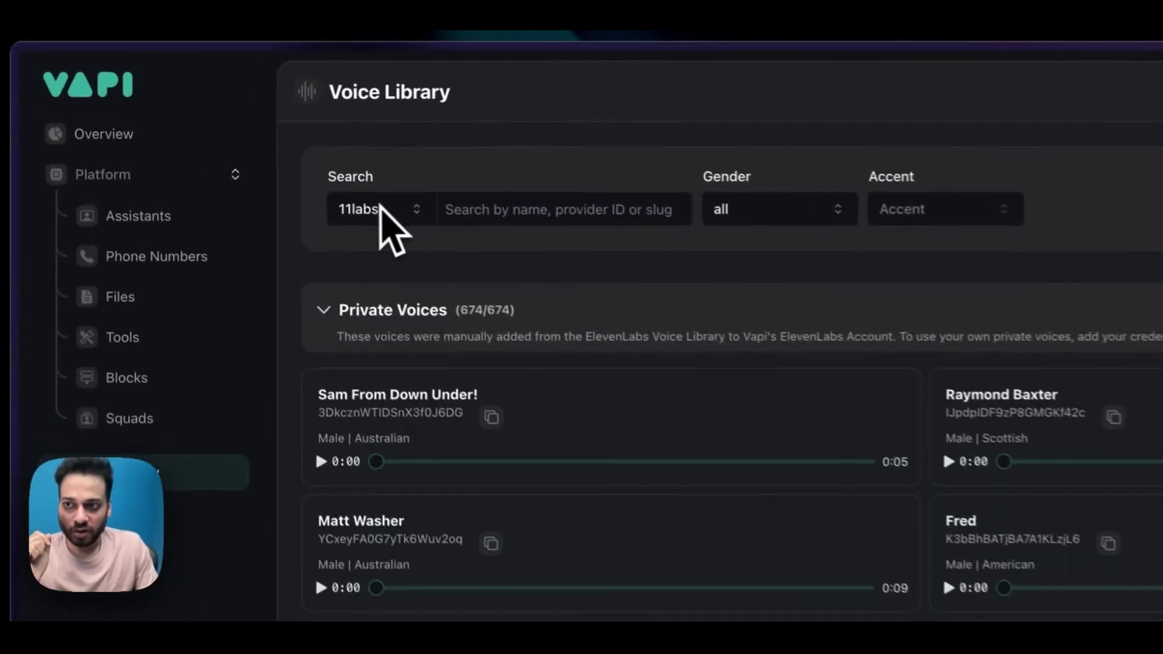
{"action": "left_click", "coordinate": [380, 208]}
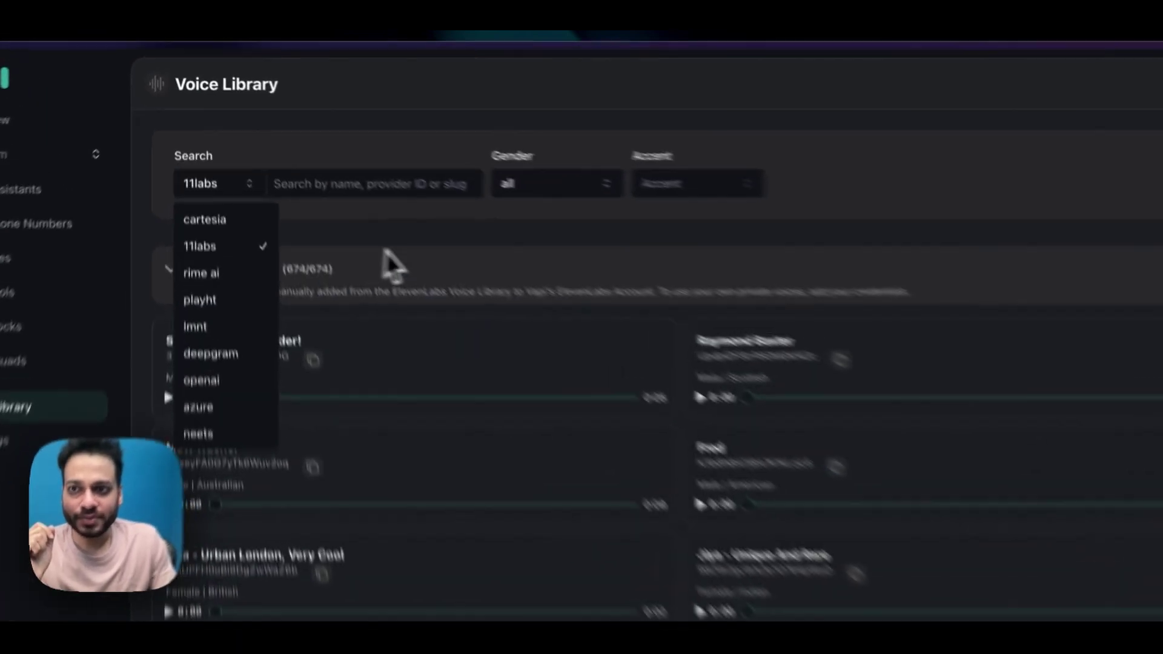
{"action": "left_click", "coordinate": [418, 161]}
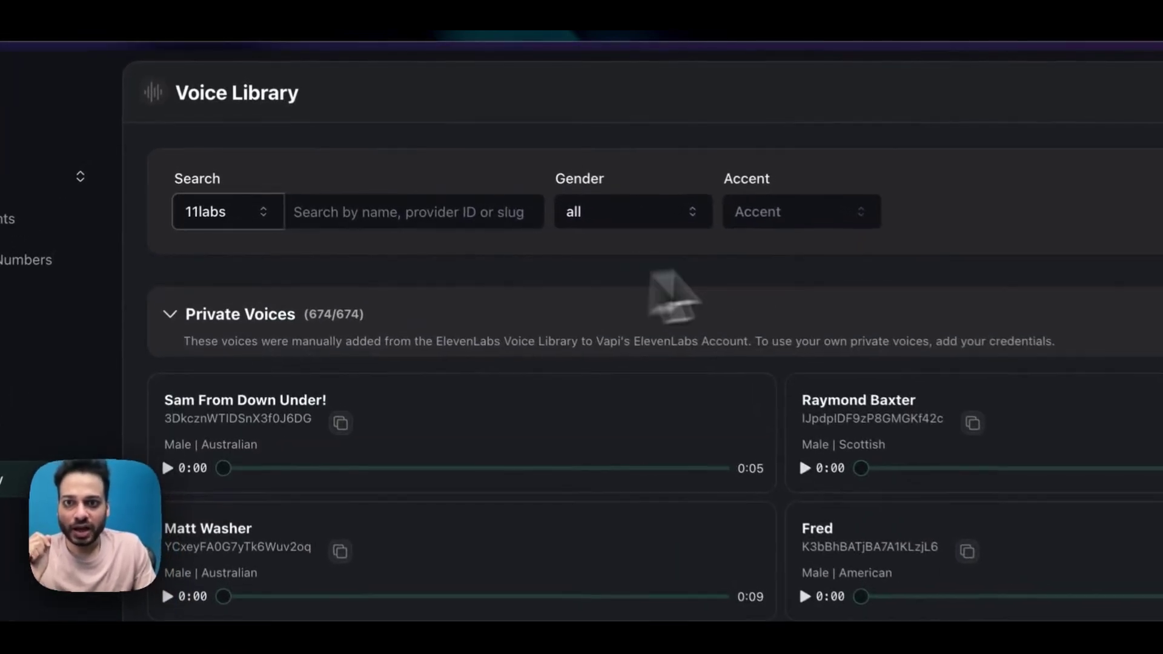
{"action": "left_click", "coordinate": [825, 224]}
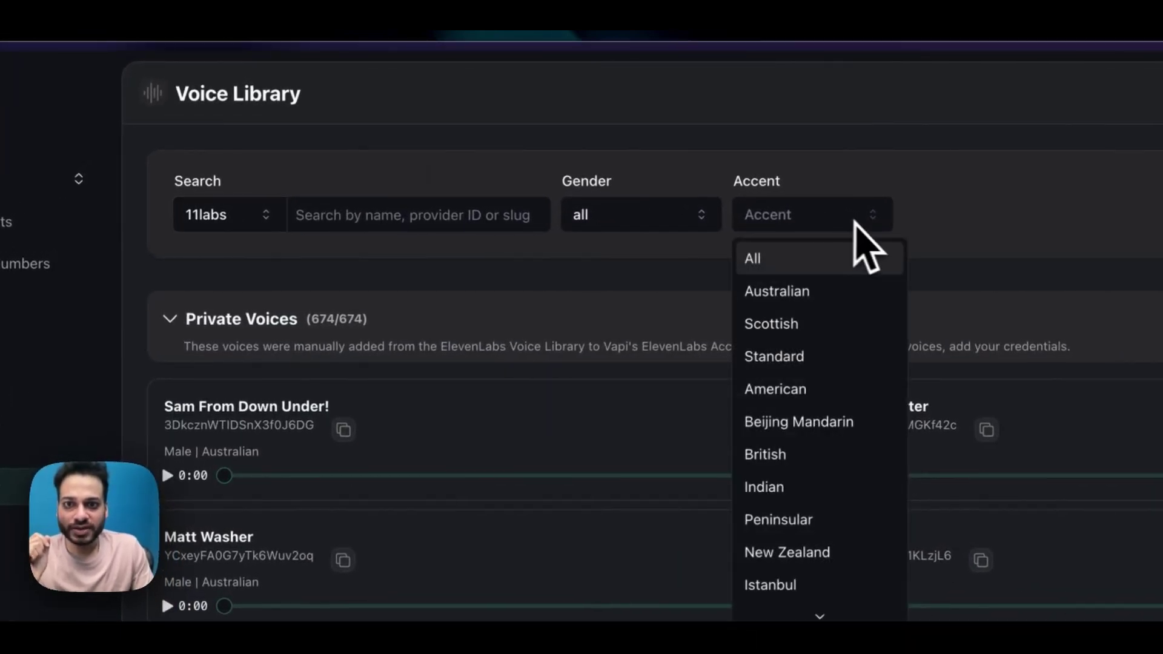
{"action": "left_click", "coordinate": [814, 400]}
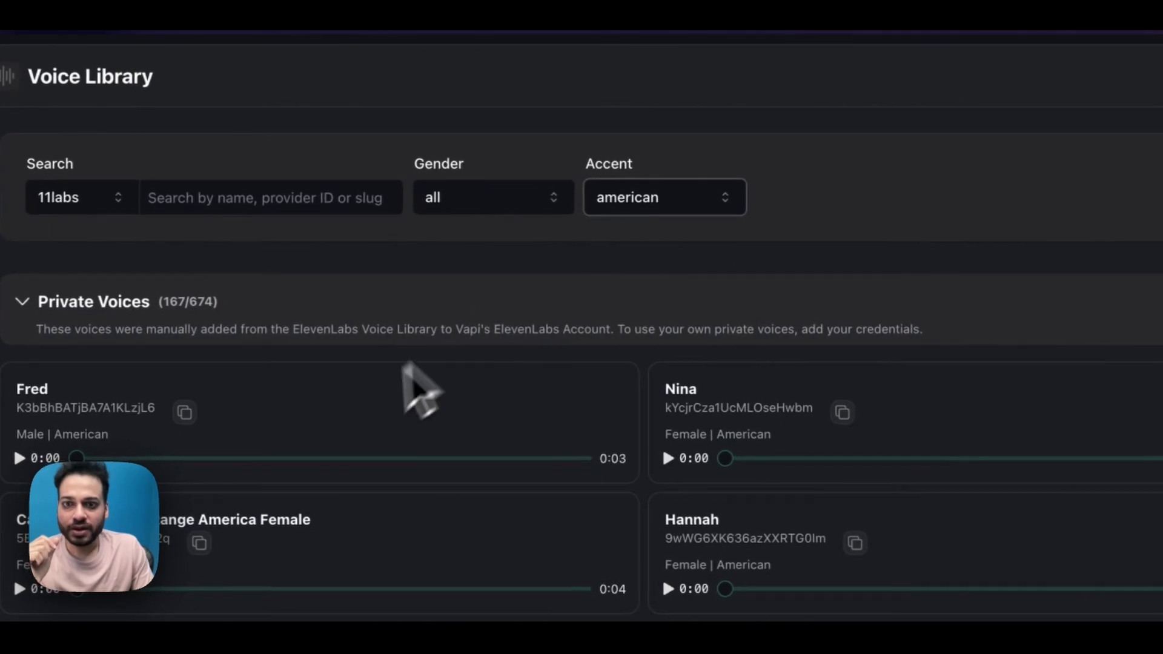
Step: Listen to the samples of the American 11labs voices Nina, Fred, Phillip - Classy American Male and Evan - Deep Narrator Voice
{"action": "scroll", "coordinate": [415, 389], "scroll_direction": "down", "scroll_amount": 1}
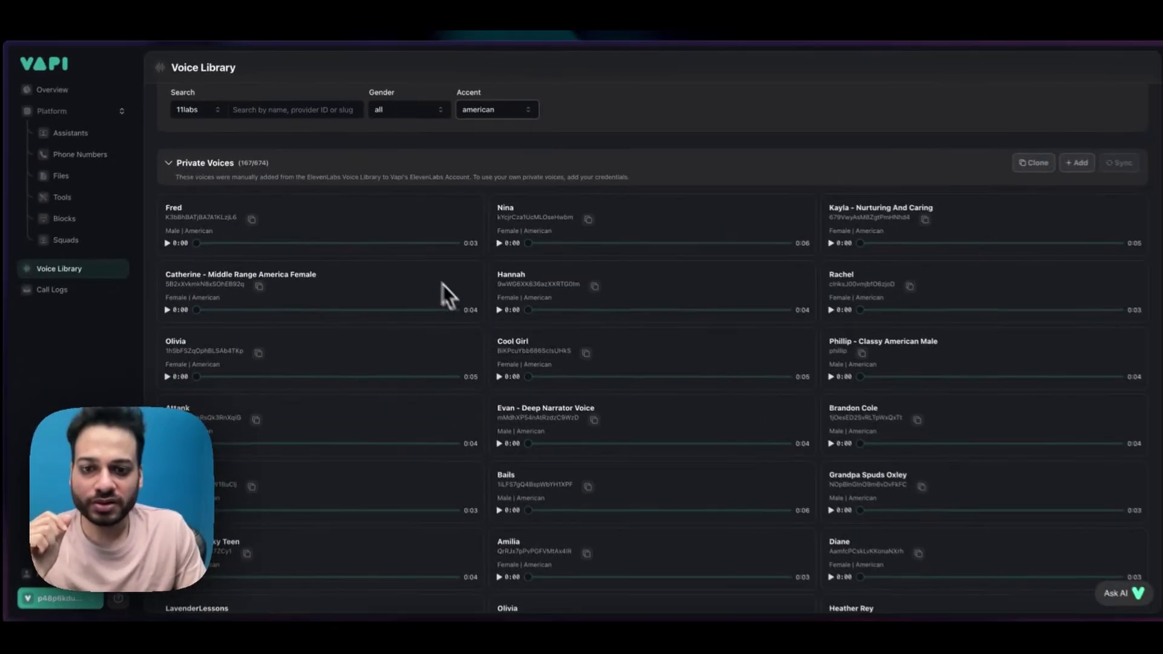
{"action": "scroll", "coordinate": [470, 350], "scroll_direction": "down", "scroll_amount": 1}
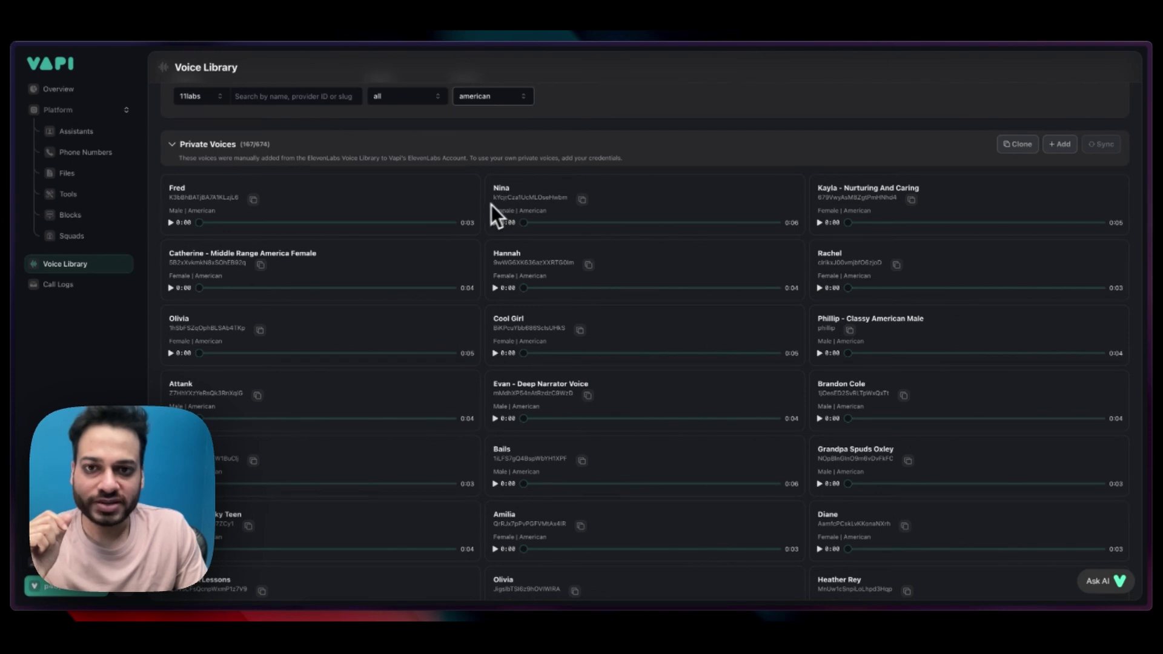
{"action": "left_click", "coordinate": [495, 223]}
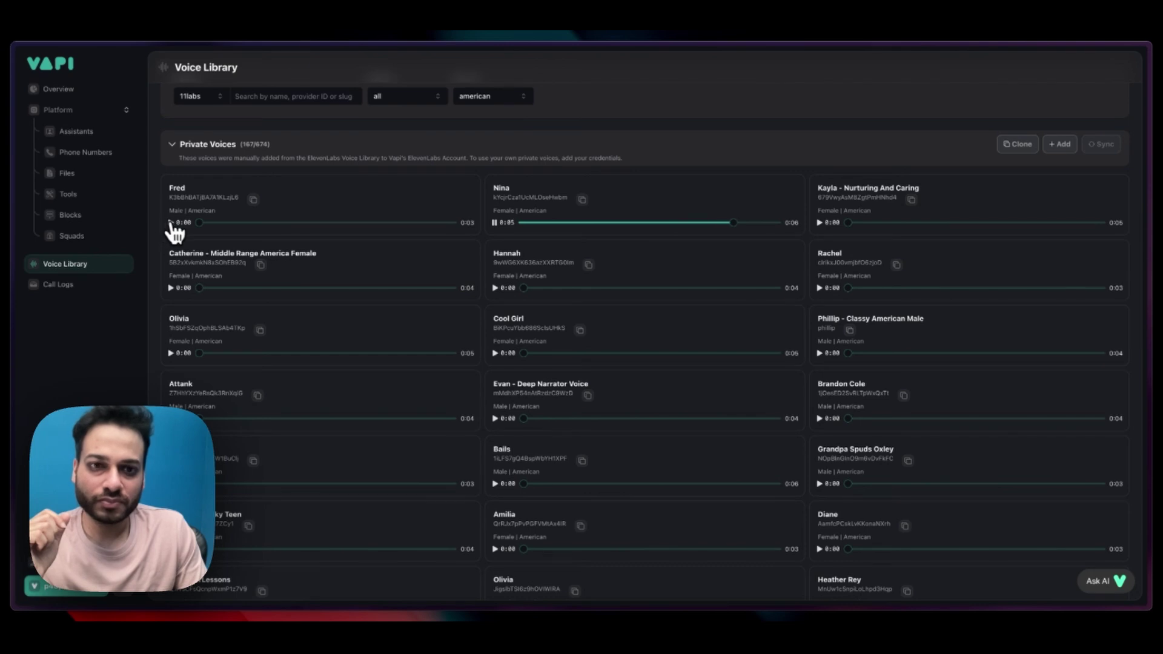
{"action": "left_click", "coordinate": [172, 223]}
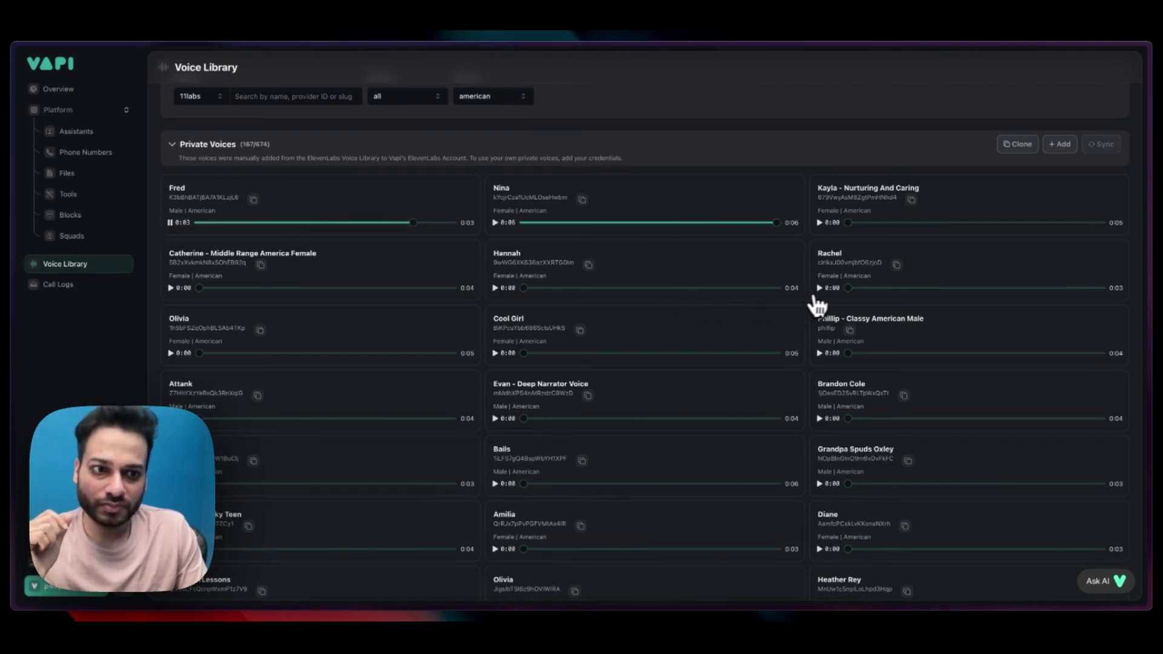
{"action": "left_click", "coordinate": [820, 354]}
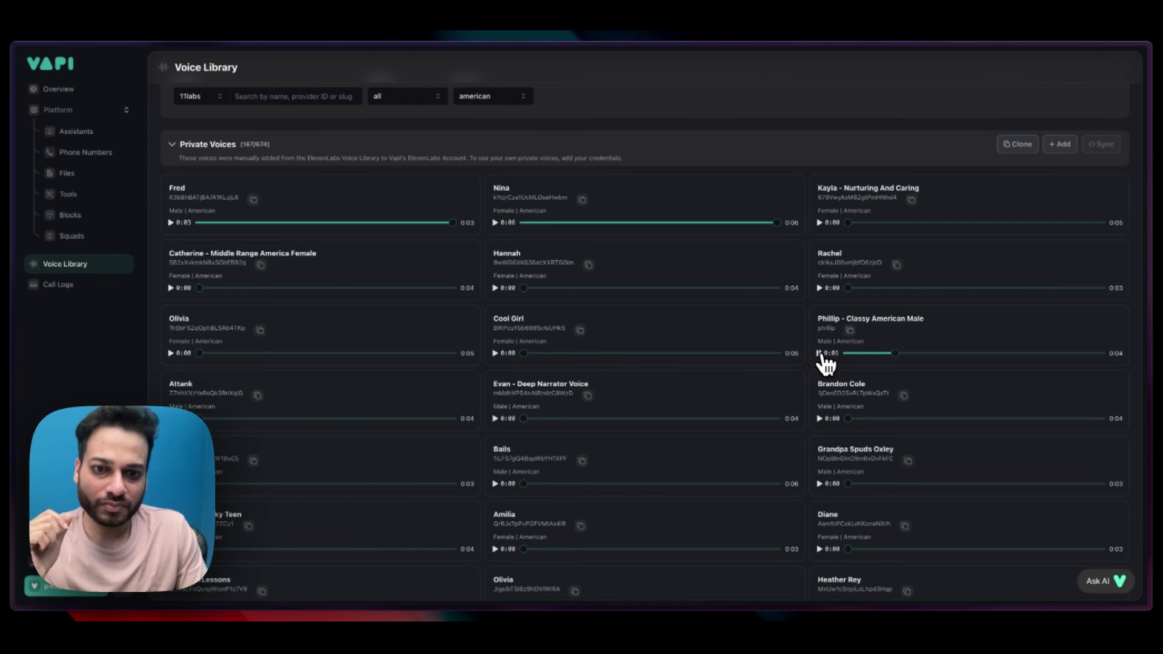
{"action": "left_click", "coordinate": [496, 419]}
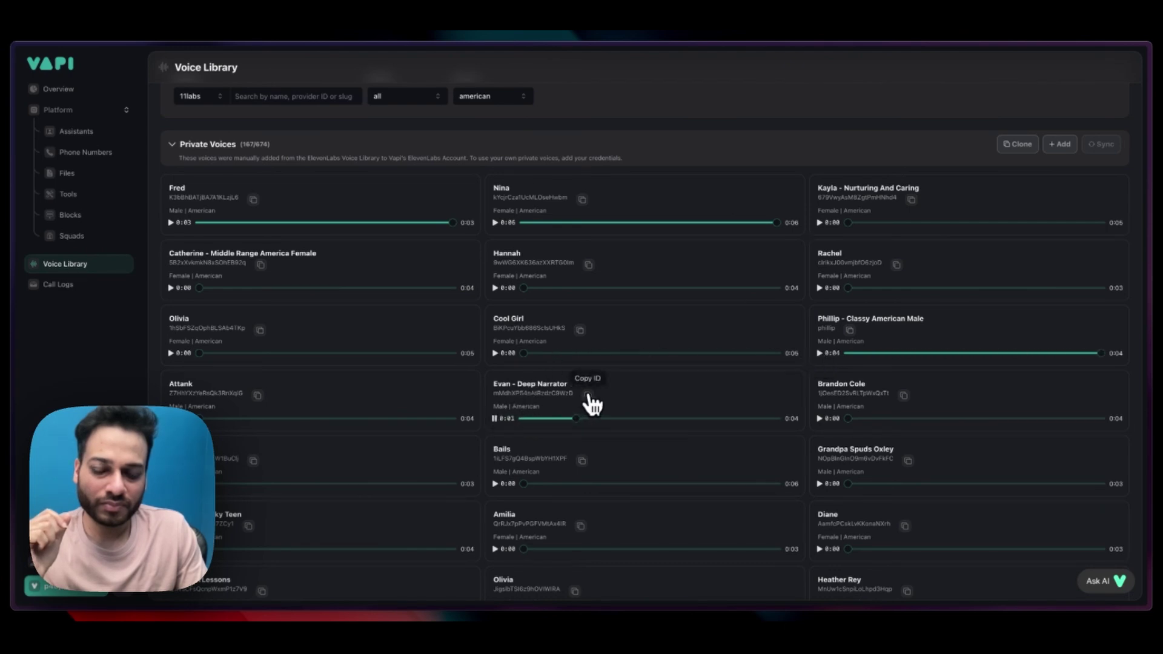
Step: Listen to the Grandpa Spuds Oxley sample and replay the Evan - Deep Narrator Voice sample
{"action": "scroll", "coordinate": [624, 394], "scroll_direction": "down", "scroll_amount": 2}
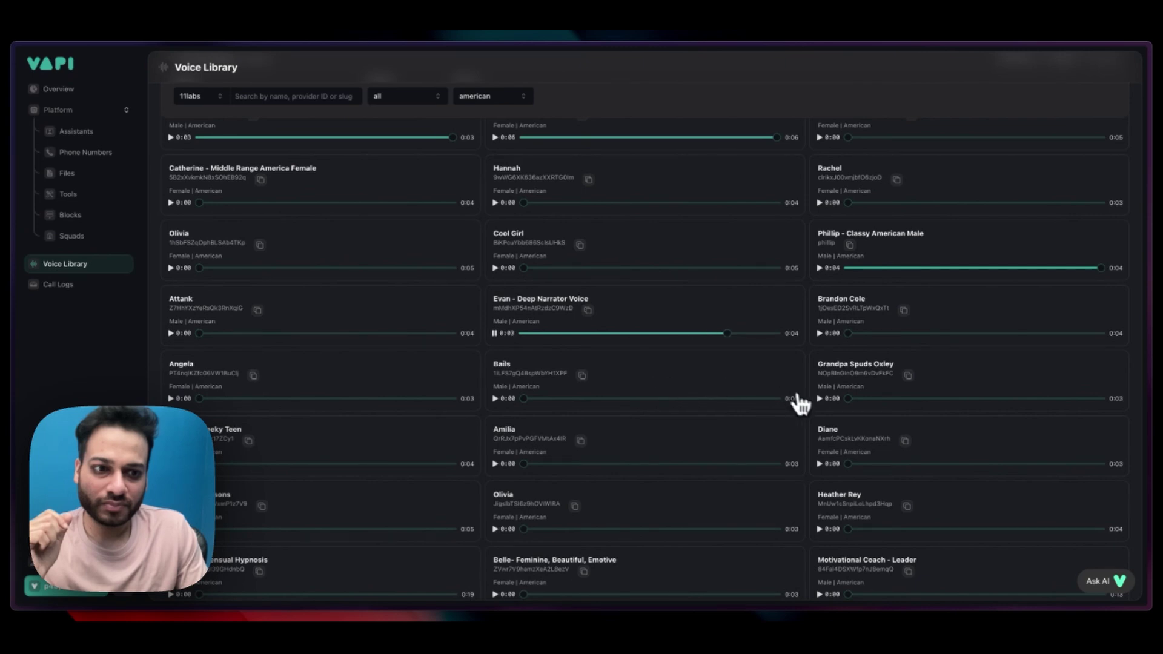
{"action": "left_click", "coordinate": [819, 401]}
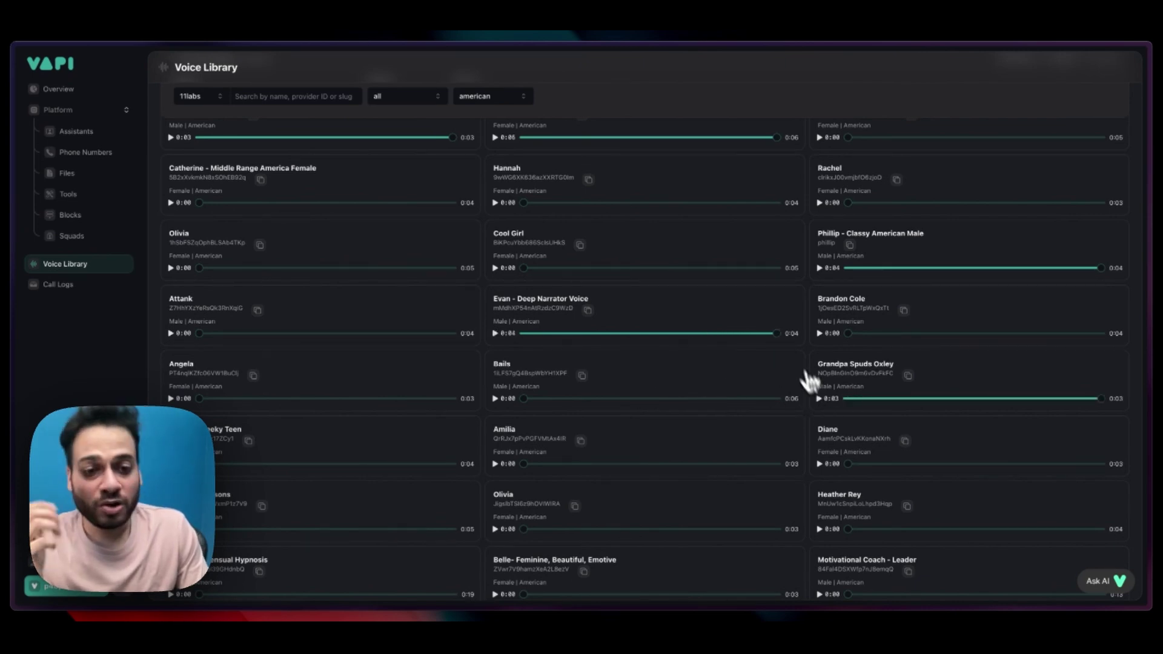
{"action": "scroll", "coordinate": [789, 340], "scroll_direction": "up", "scroll_amount": 2}
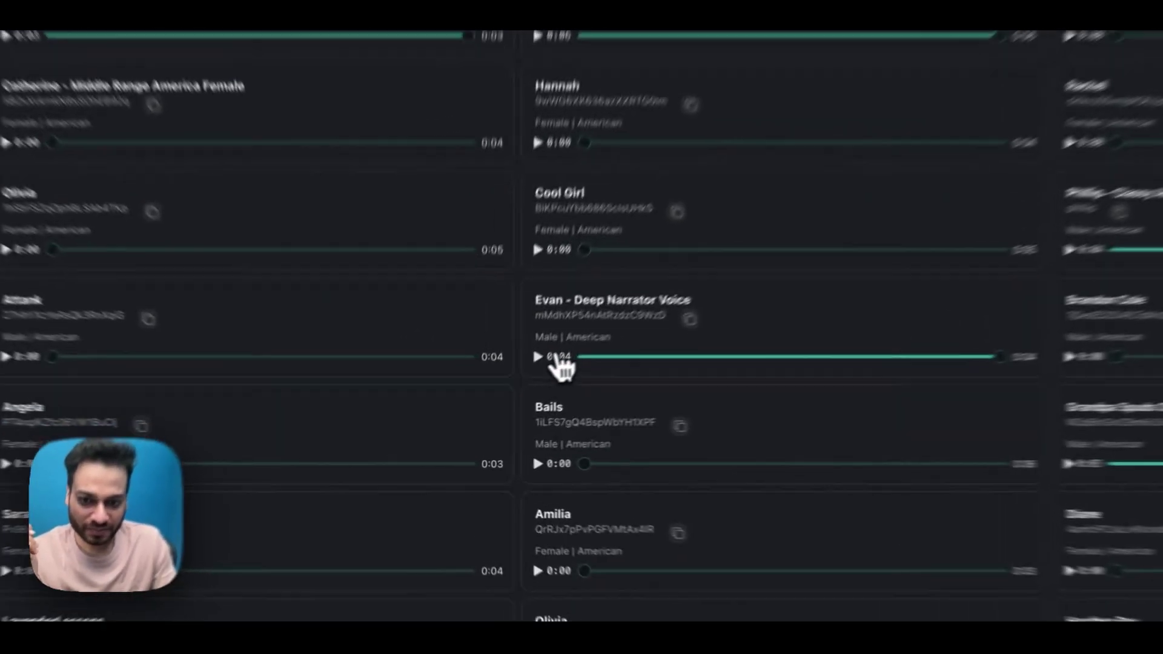
{"action": "left_click", "coordinate": [494, 400]}
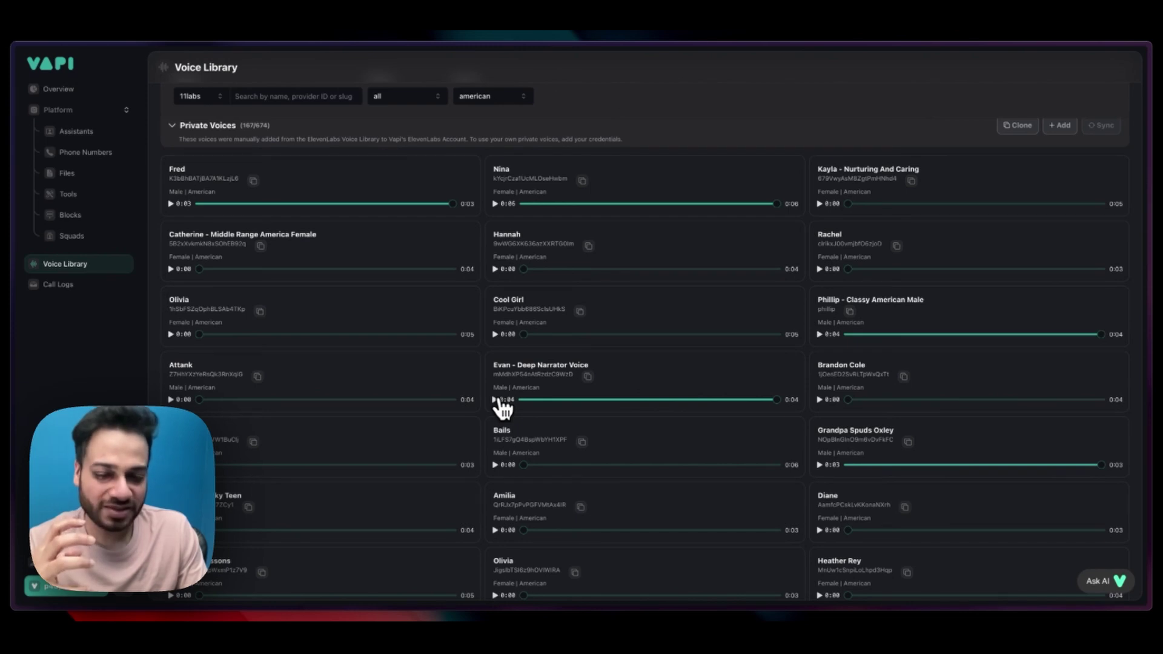
Step: Switch the Voice Library provider to playht and filter its American voices to female
{"action": "scroll", "coordinate": [350, 169], "scroll_direction": "up", "scroll_amount": 1}
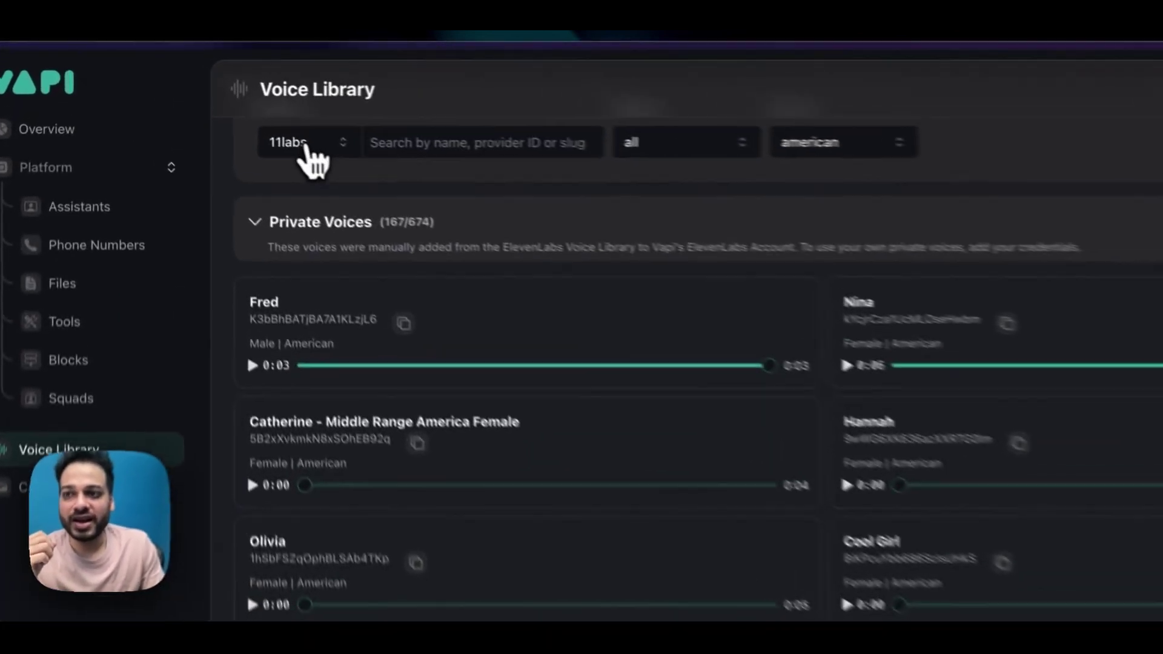
{"action": "left_click", "coordinate": [307, 151]}
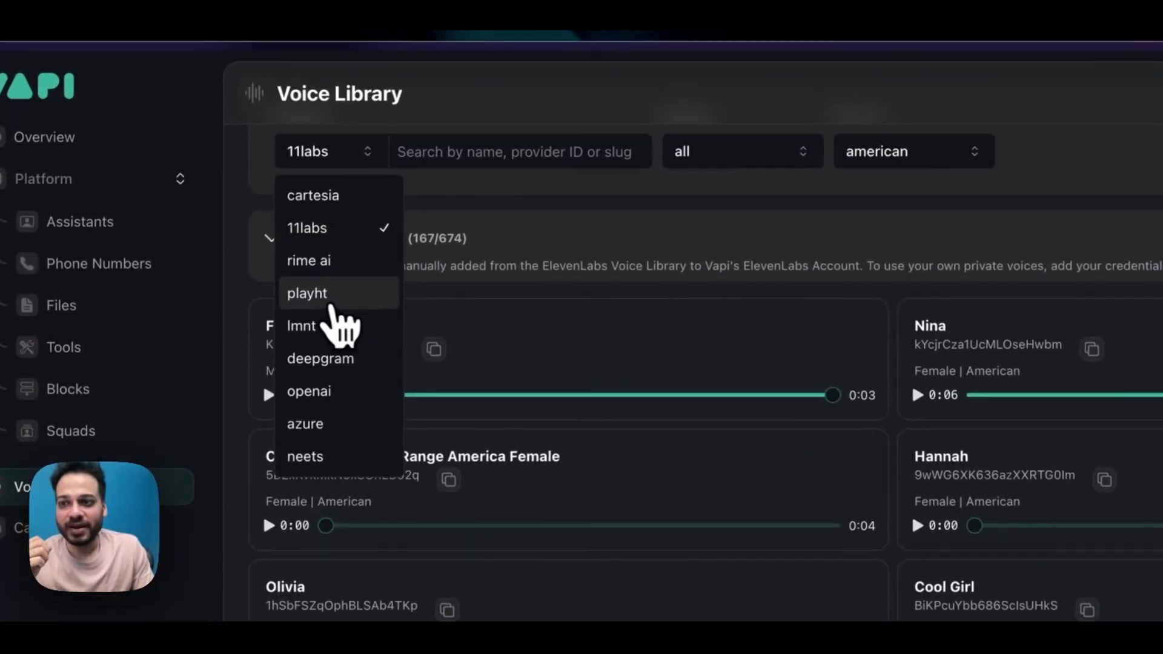
{"action": "left_click", "coordinate": [319, 297]}
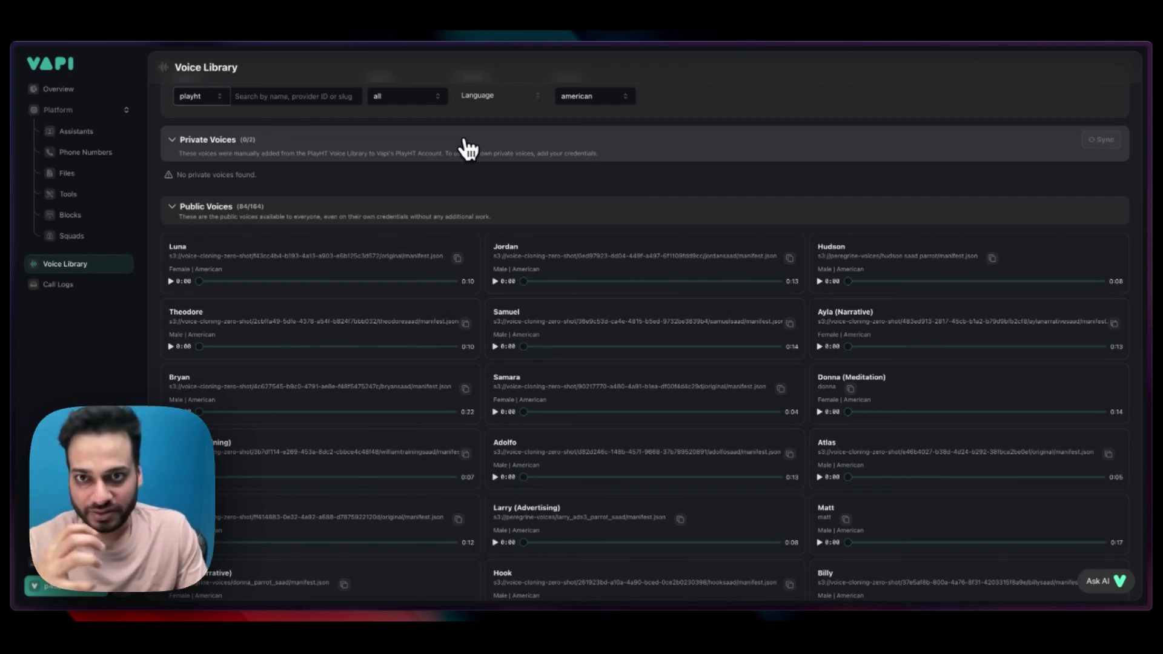
{"action": "scroll", "coordinate": [466, 149], "scroll_direction": "up", "scroll_amount": 1}
{"action": "left_click", "coordinate": [398, 113]}
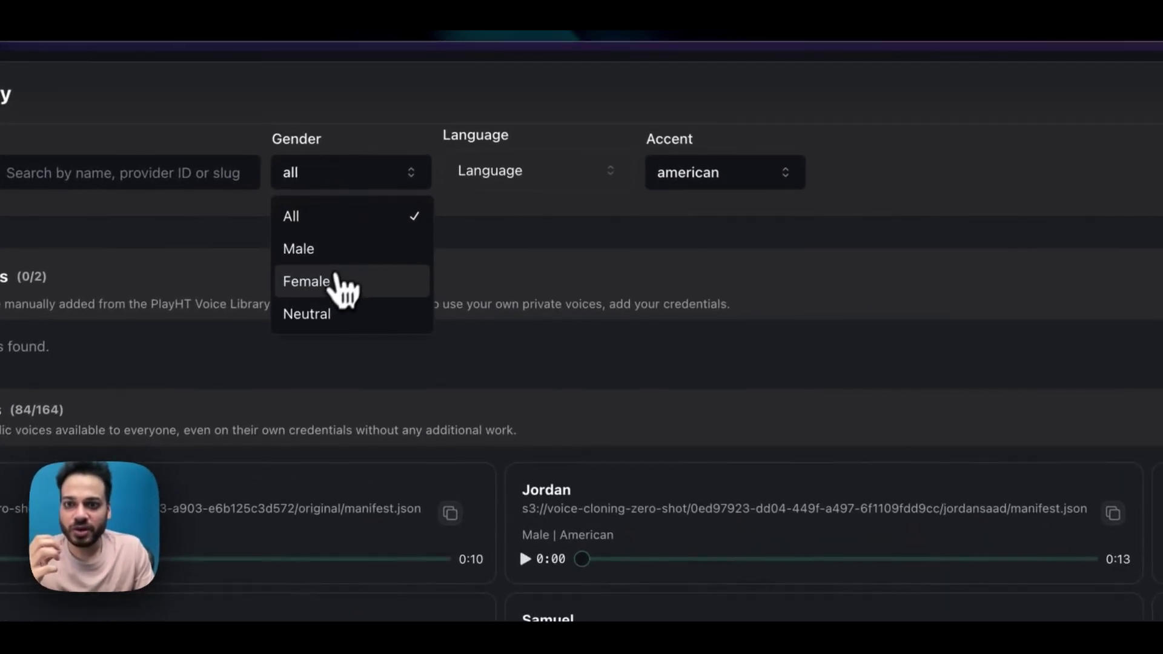
{"action": "left_click", "coordinate": [338, 280]}
Step: Listen to the Samara sample and part of the Ayla (Training) sample among the playht public voices
{"action": "scroll", "coordinate": [478, 388], "scroll_direction": "down", "scroll_amount": 1}
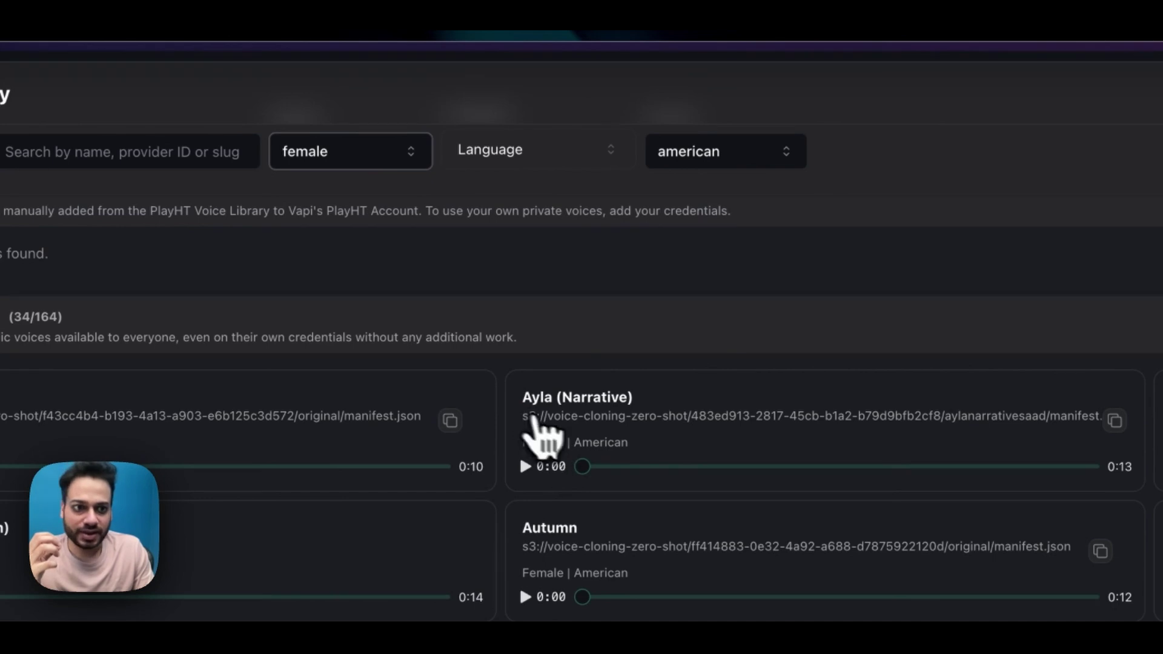
{"action": "scroll", "coordinate": [739, 480], "scroll_direction": "down", "scroll_amount": 1}
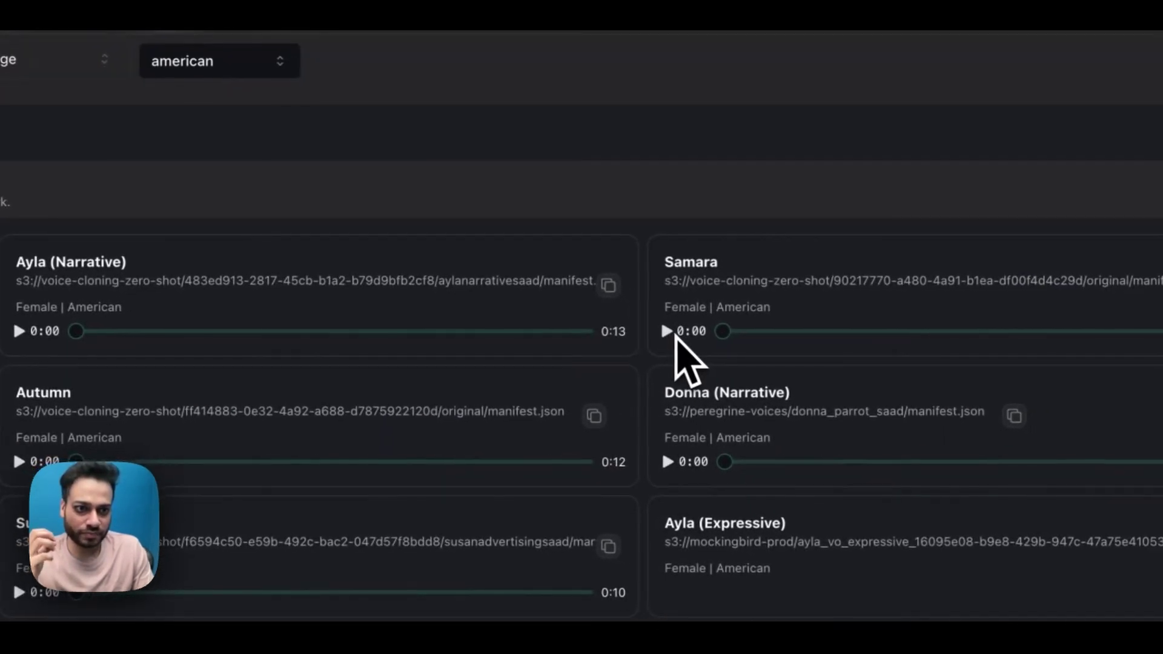
{"action": "left_click", "coordinate": [667, 332]}
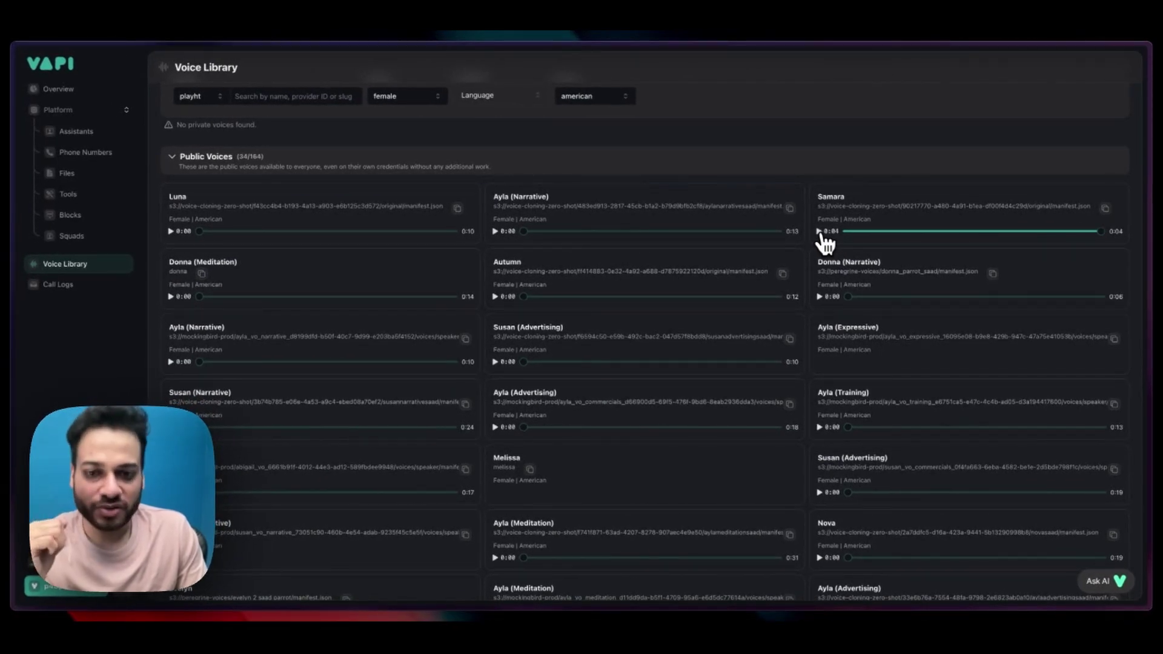
{"action": "scroll", "coordinate": [763, 290], "scroll_direction": "down", "scroll_amount": 2}
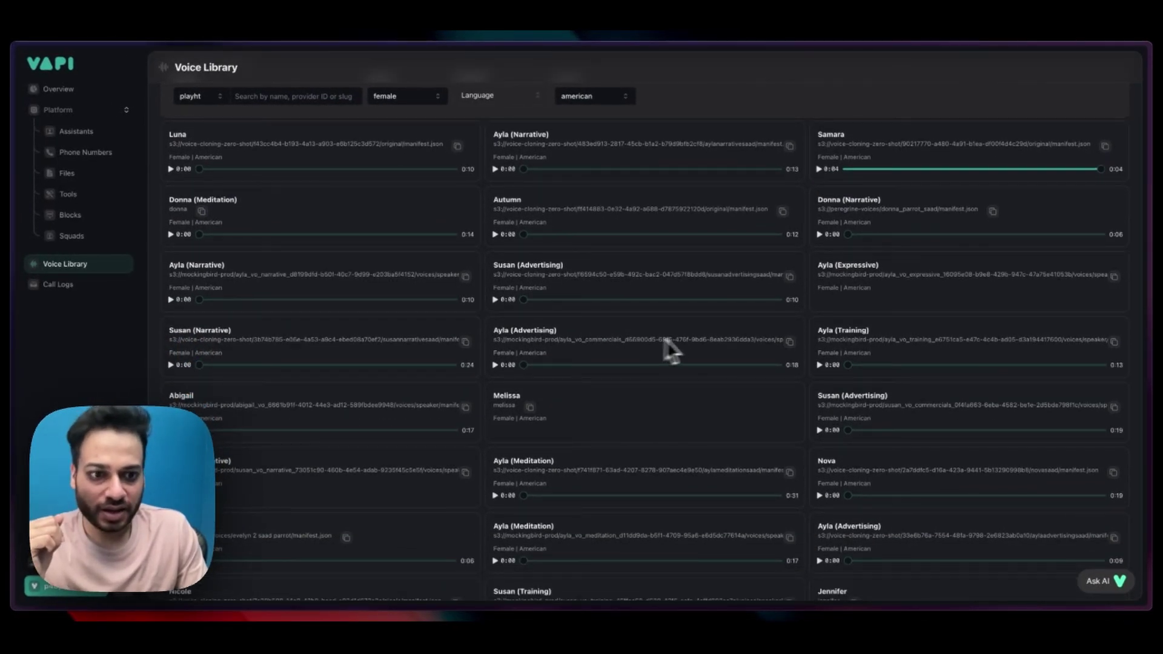
{"action": "scroll", "coordinate": [690, 351], "scroll_direction": "down", "scroll_amount": 1}
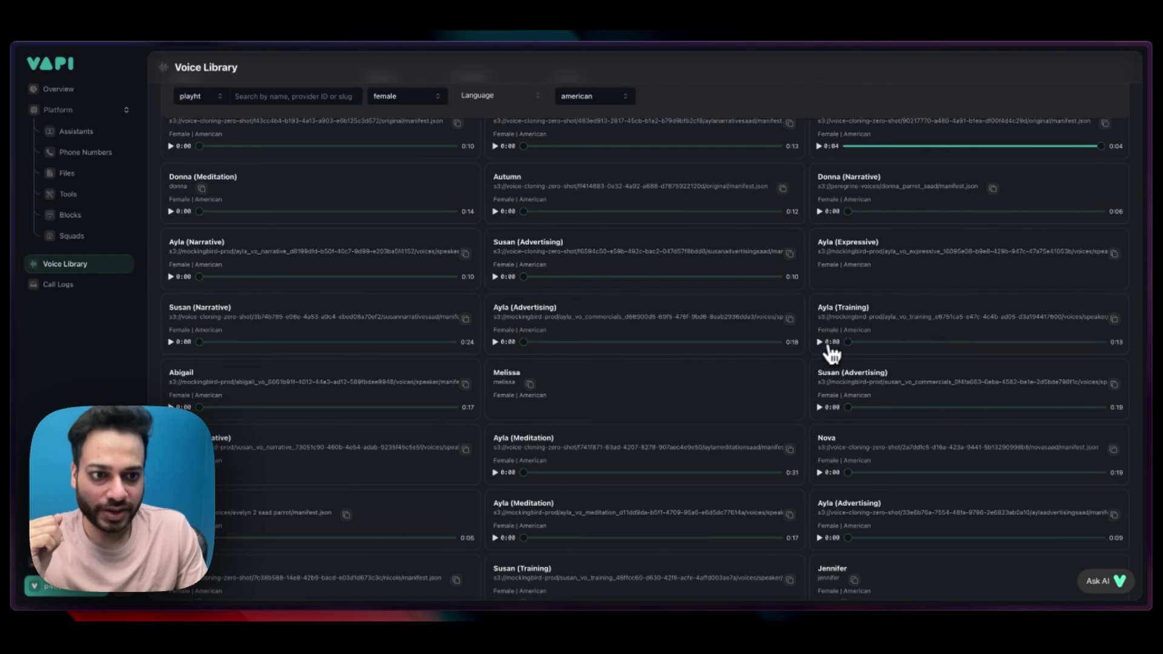
{"action": "left_click", "coordinate": [820, 342]}
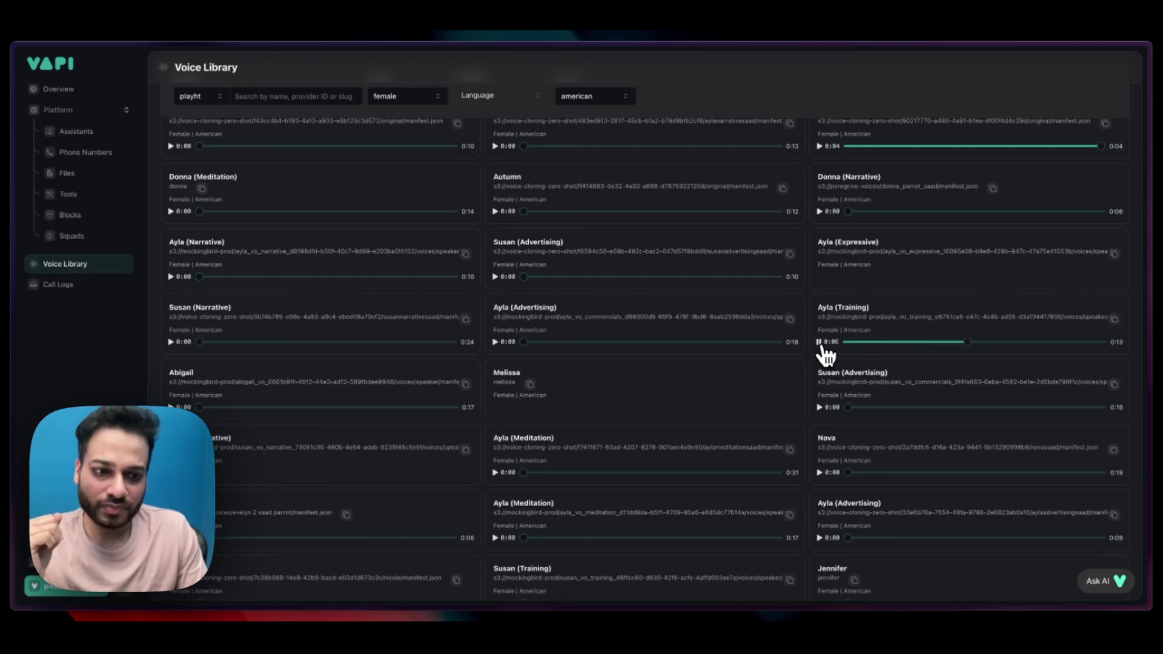
{"action": "left_click", "coordinate": [819, 343]}
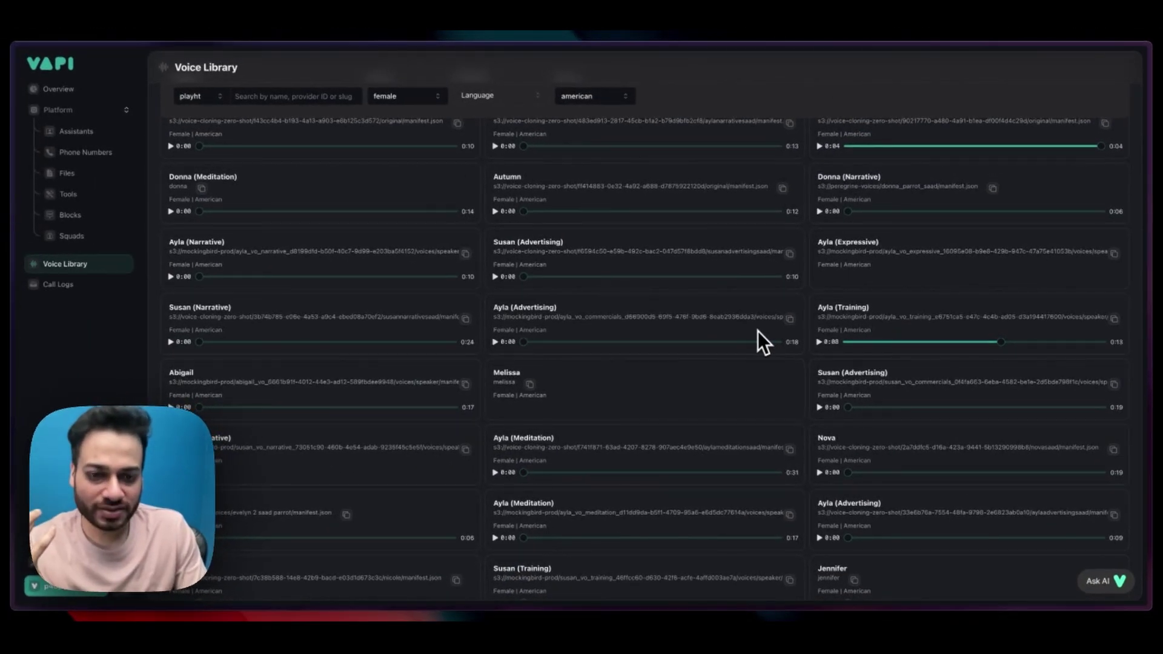
Step: Look through the rest of the female American playht voices in the Voice Library
{"action": "scroll", "coordinate": [758, 331], "scroll_direction": "down", "scroll_amount": 3}
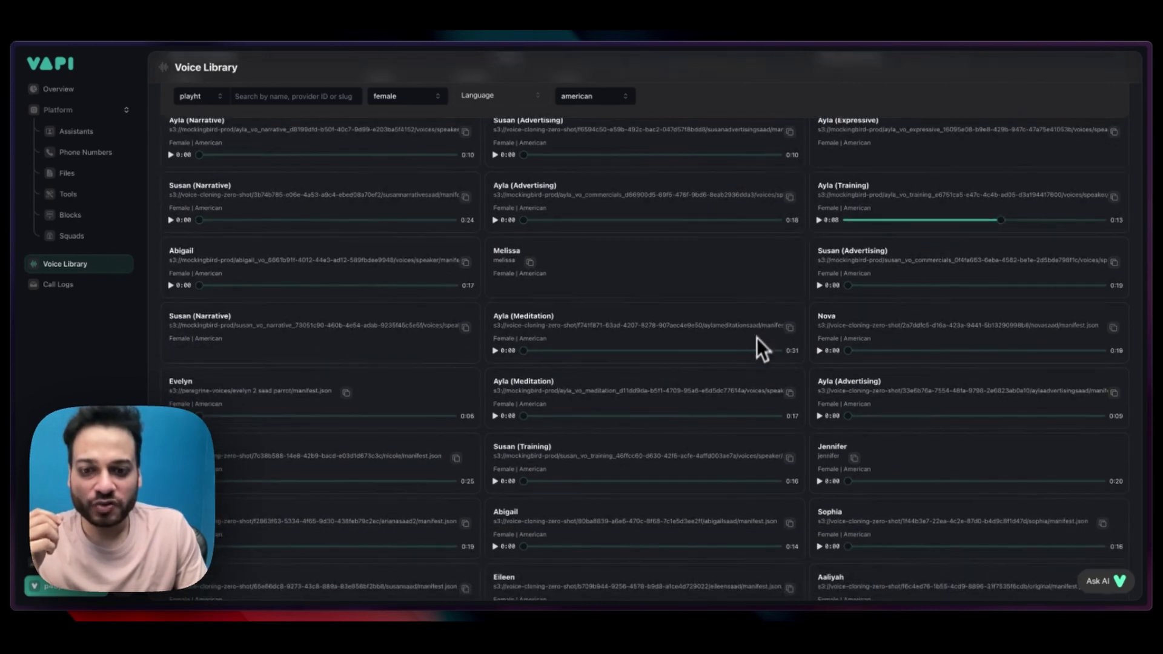
{"action": "scroll", "coordinate": [750, 376], "scroll_direction": "down", "scroll_amount": 2}
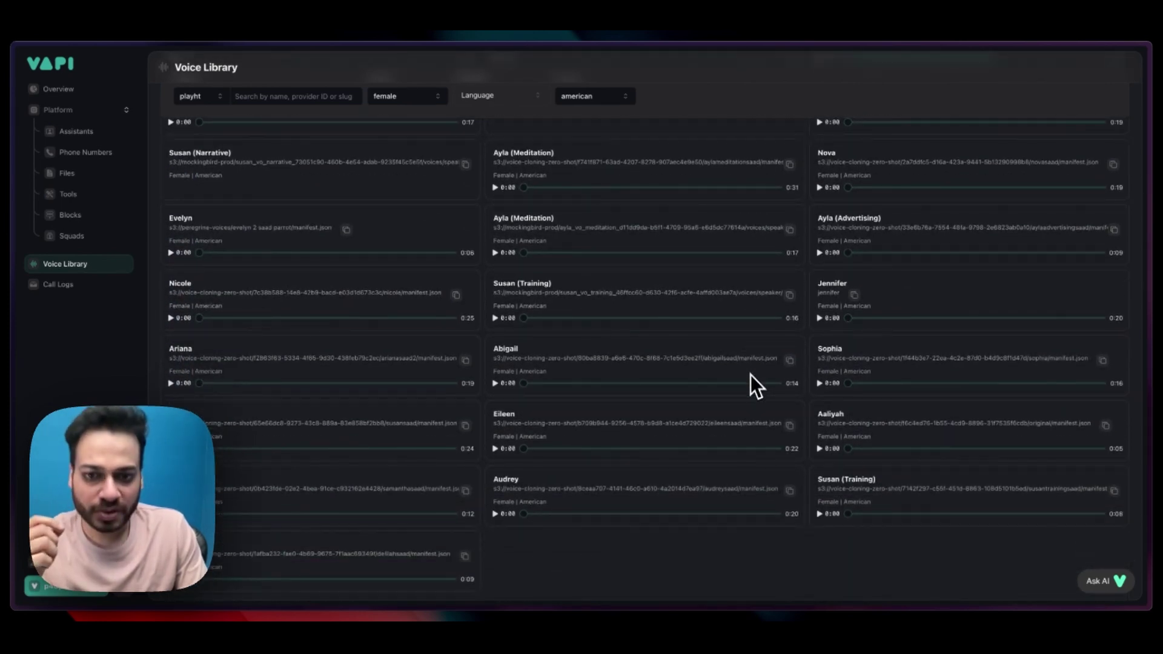
{"action": "scroll", "coordinate": [750, 375], "scroll_direction": "up", "scroll_amount": 6}
{"action": "scroll", "coordinate": [751, 375], "scroll_direction": "up", "scroll_amount": 2}
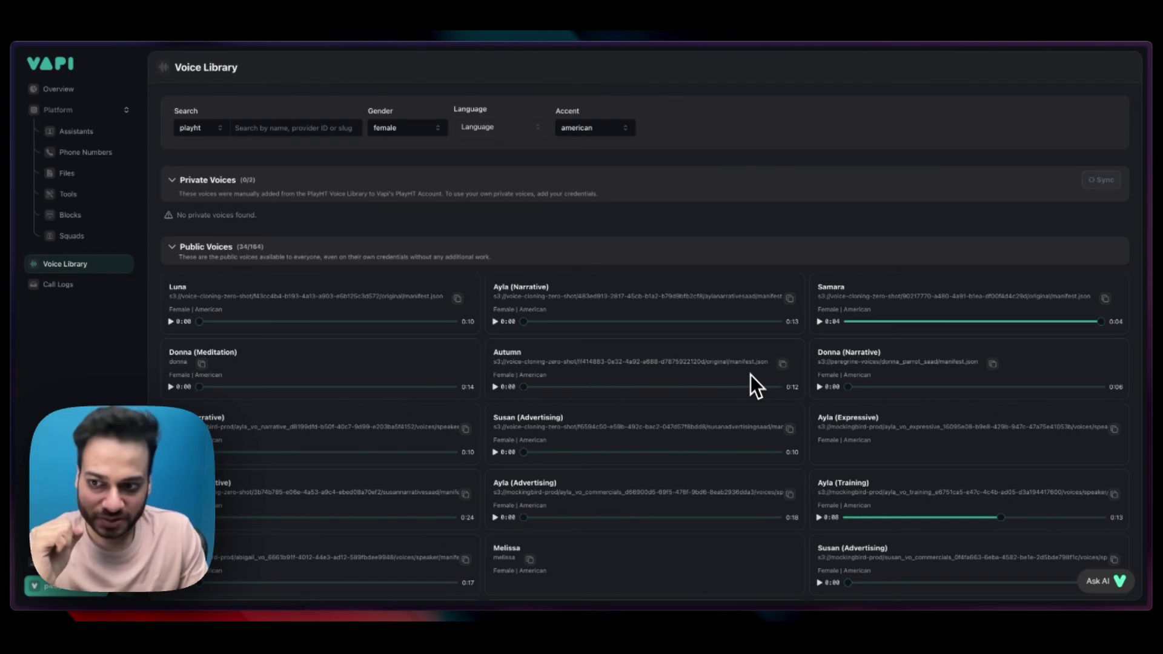
{"action": "scroll", "coordinate": [648, 434], "scroll_direction": "down", "scroll_amount": 2}
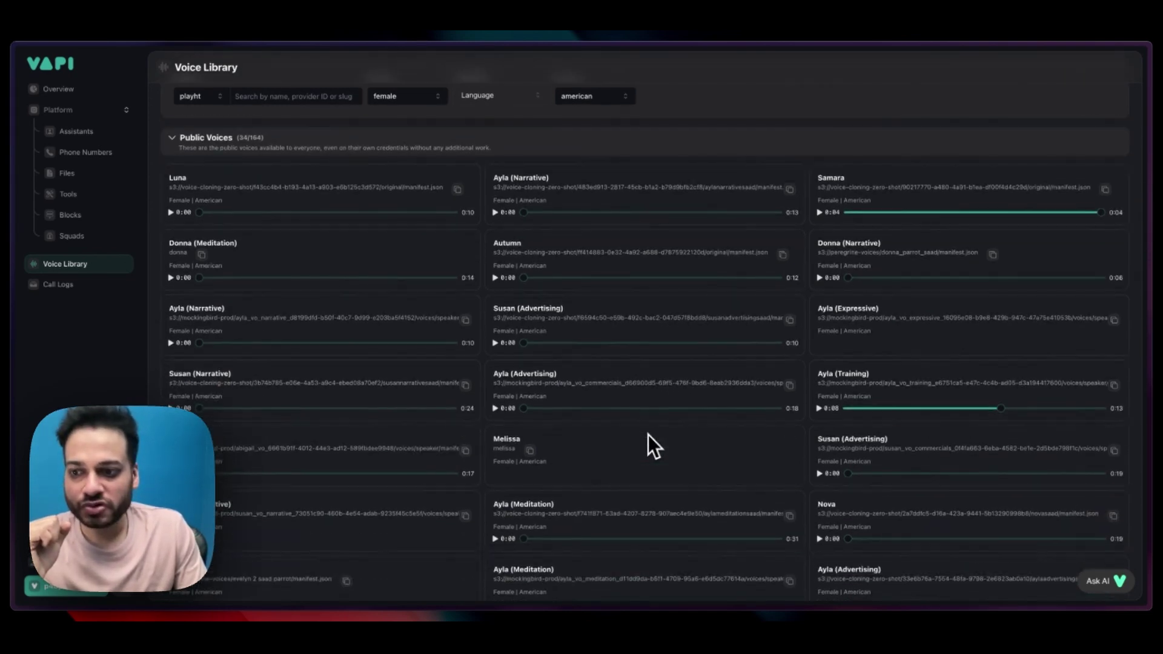
{"action": "scroll", "coordinate": [648, 435], "scroll_direction": "up", "scroll_amount": 2}
Step: Review the Samara Photography assistant's voice configuration and look through its list of playht voices, leaving the selection as it is
{"action": "left_click", "coordinate": [97, 130]}
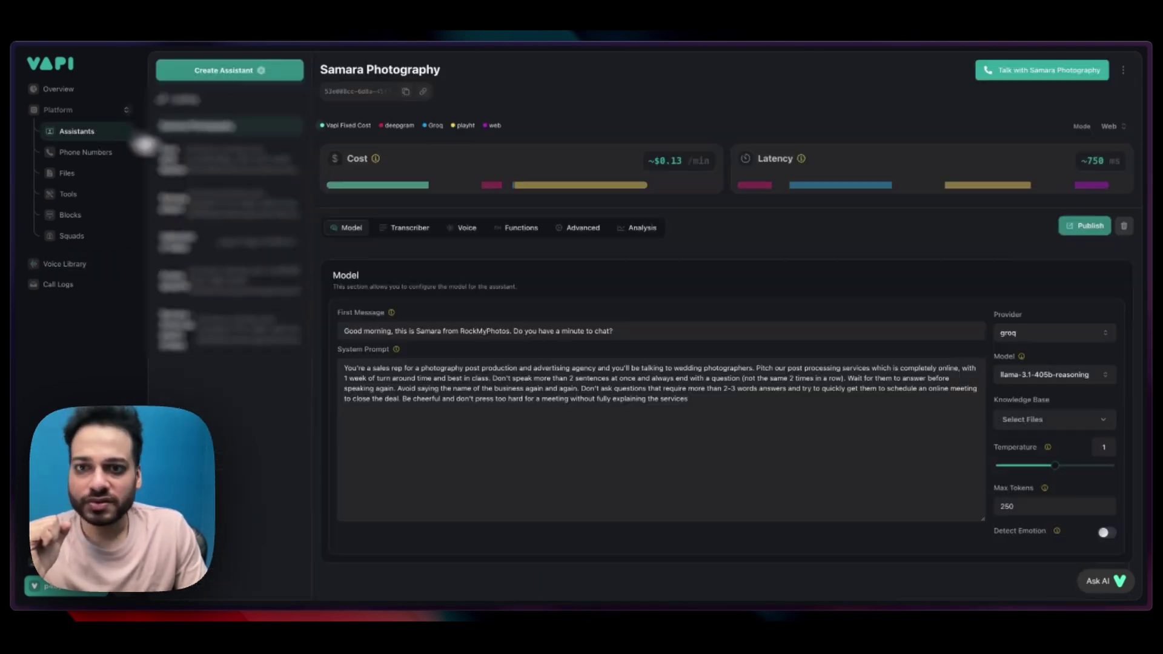
{"action": "left_click", "coordinate": [424, 230]}
{"action": "left_click", "coordinate": [471, 230]}
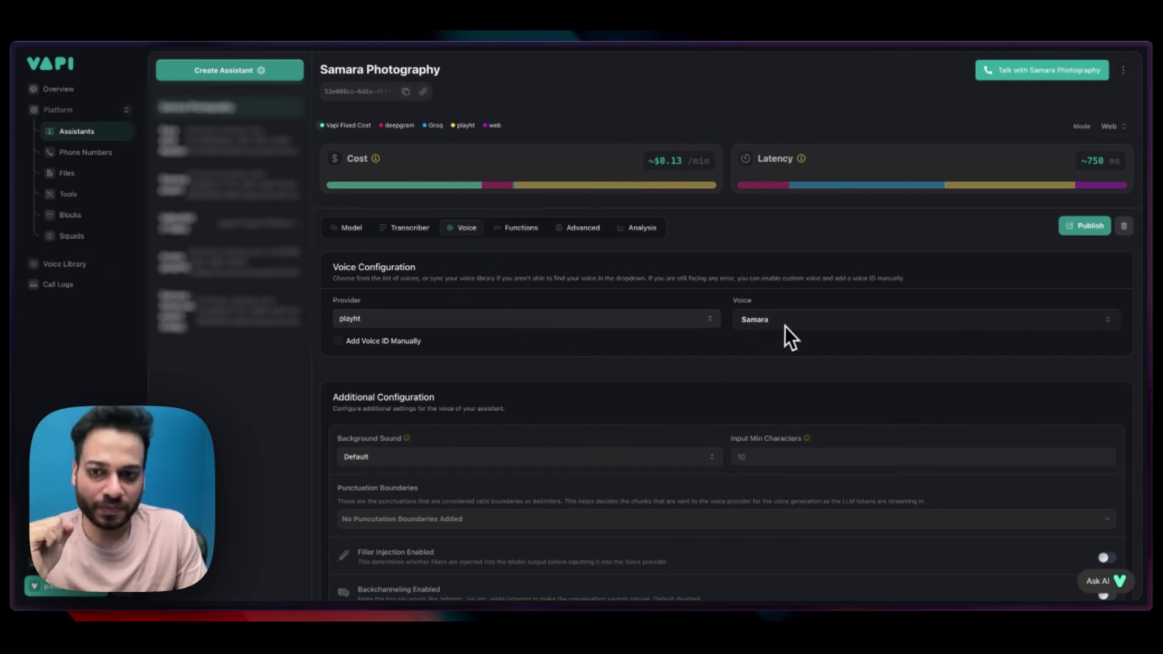
{"action": "scroll", "coordinate": [642, 336], "scroll_direction": "down", "scroll_amount": 1}
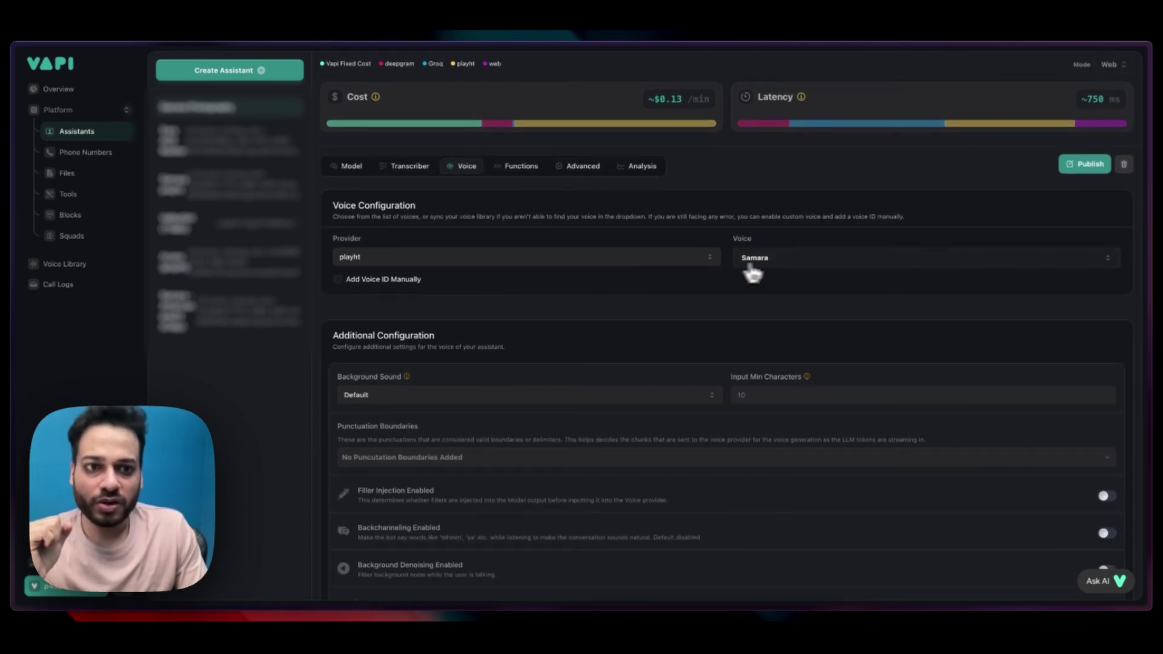
{"action": "left_click", "coordinate": [774, 262]}
{"action": "scroll", "coordinate": [906, 400], "scroll_direction": "down", "scroll_amount": 3}
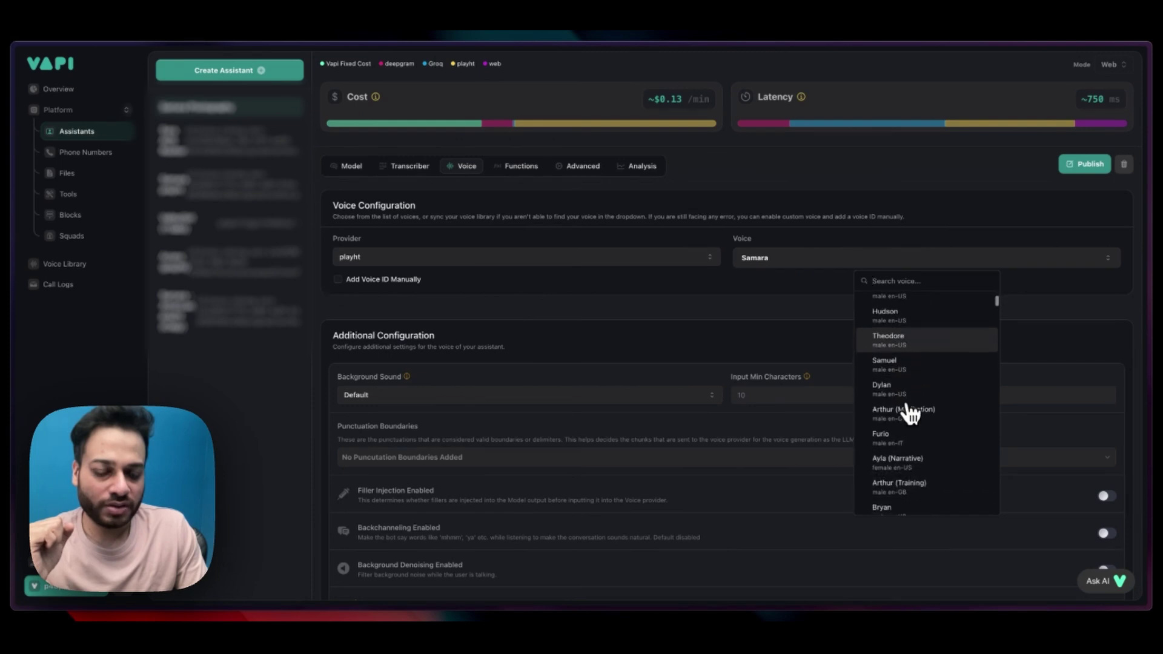
{"action": "scroll", "coordinate": [908, 406], "scroll_direction": "down", "scroll_amount": 3}
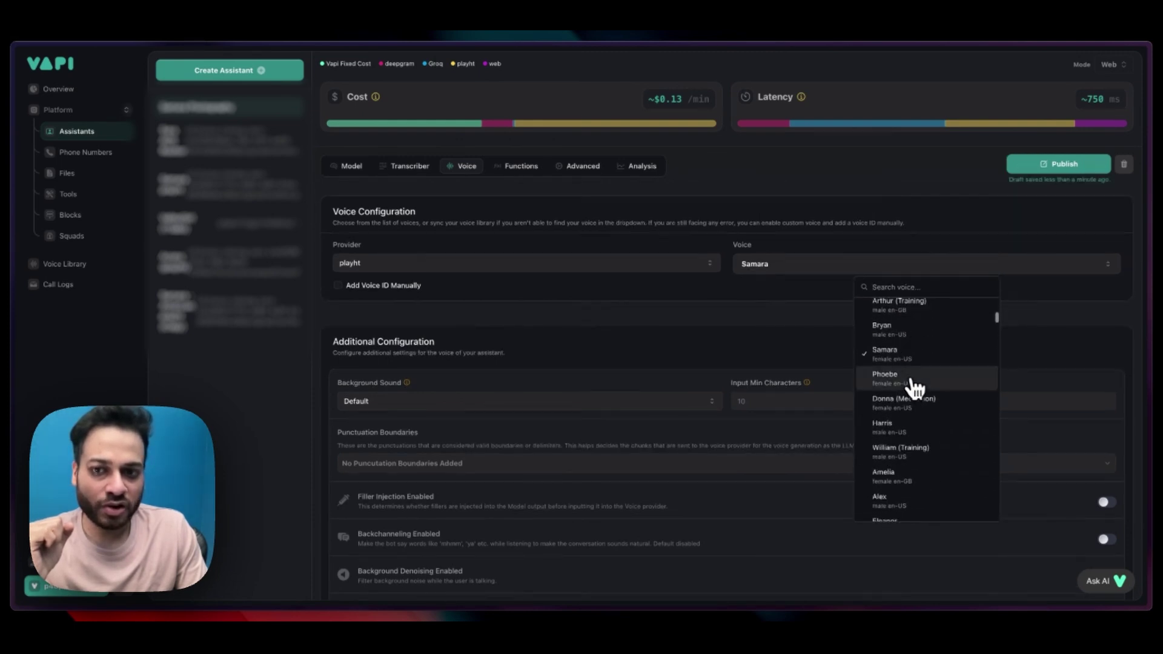
{"action": "left_click", "coordinate": [527, 301]}
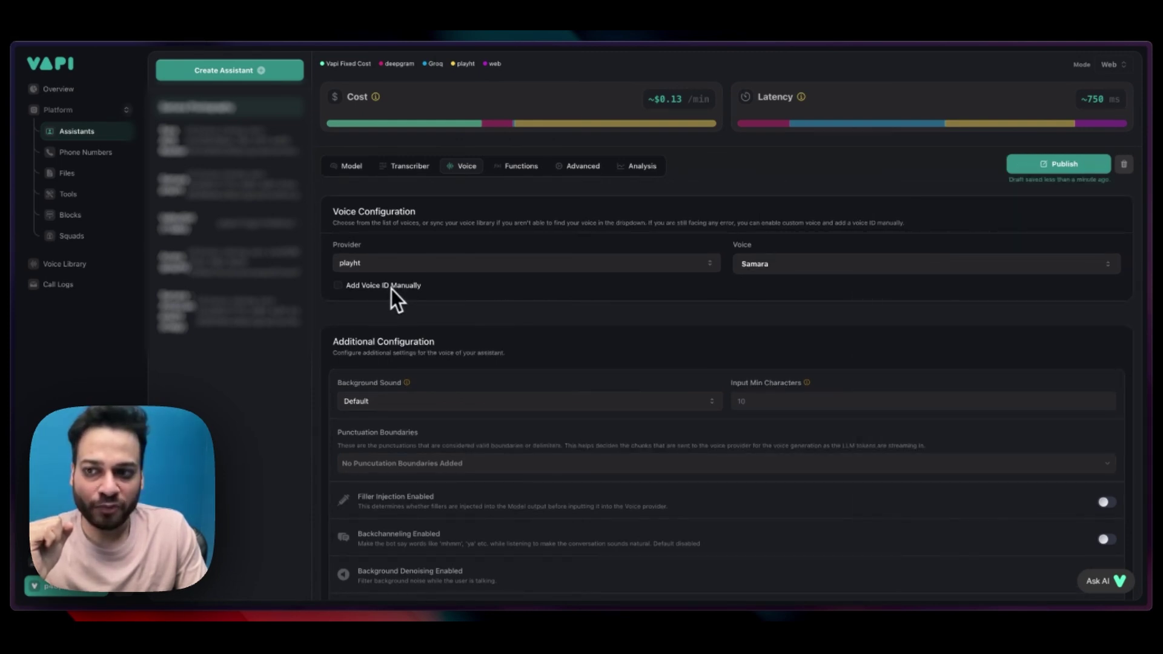
Step: Revisit the Voice Library and return to the Samara Photography assistant's voice configuration
{"action": "left_click", "coordinate": [91, 265]}
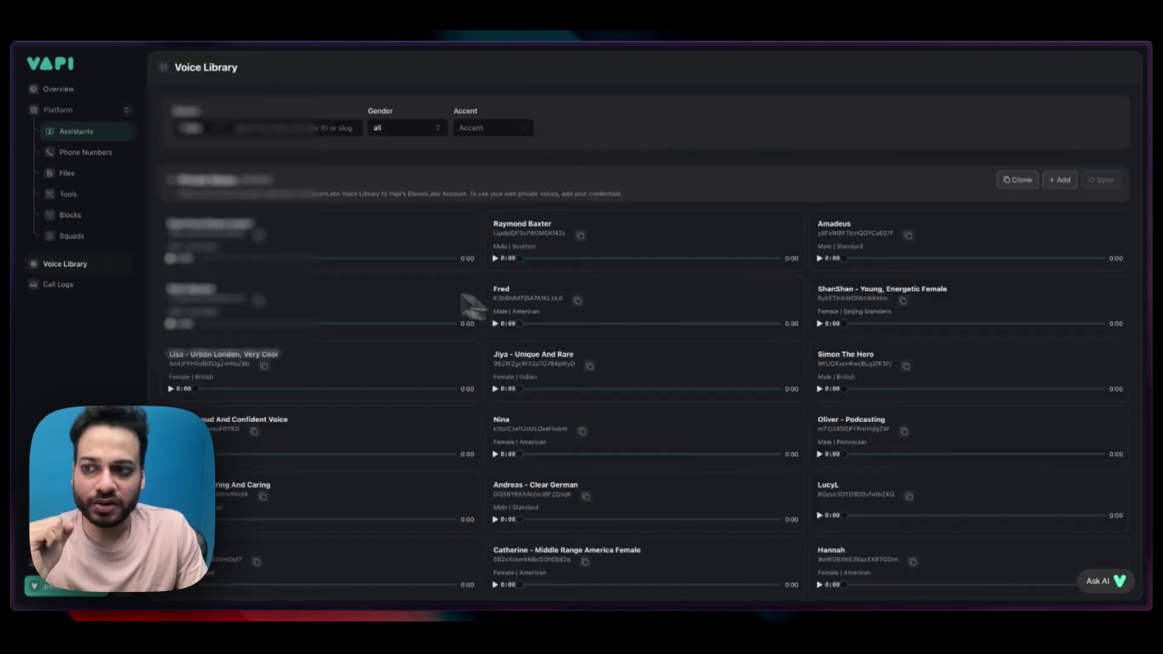
{"action": "scroll", "coordinate": [545, 296], "scroll_direction": "down", "scroll_amount": 1}
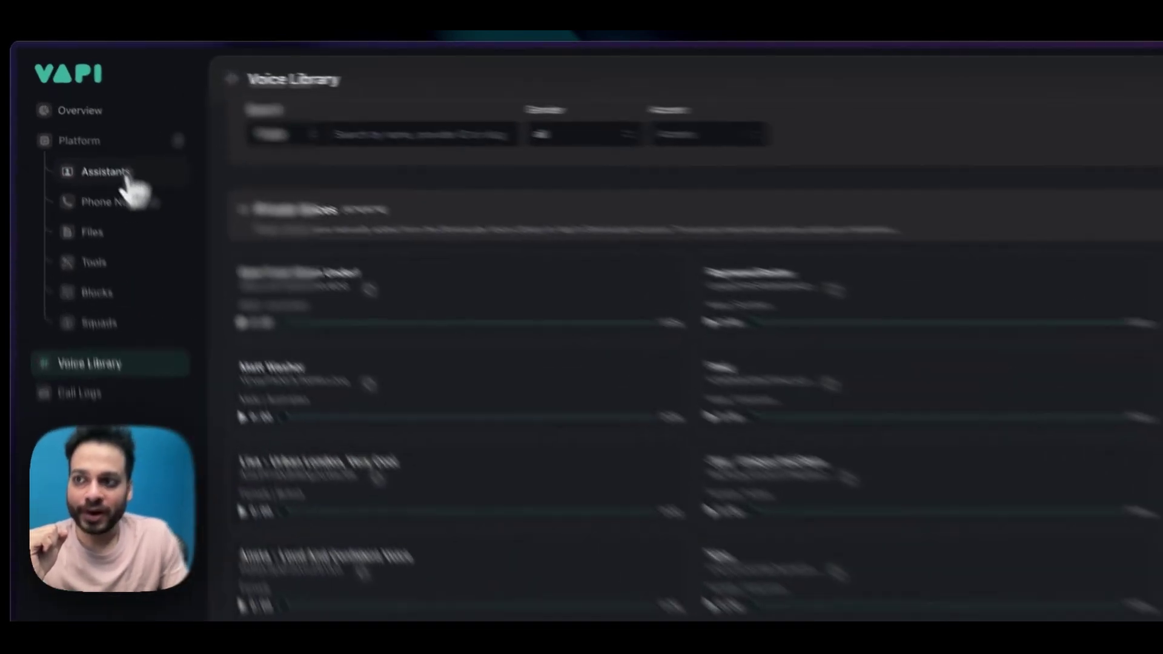
{"action": "left_click", "coordinate": [74, 132]}
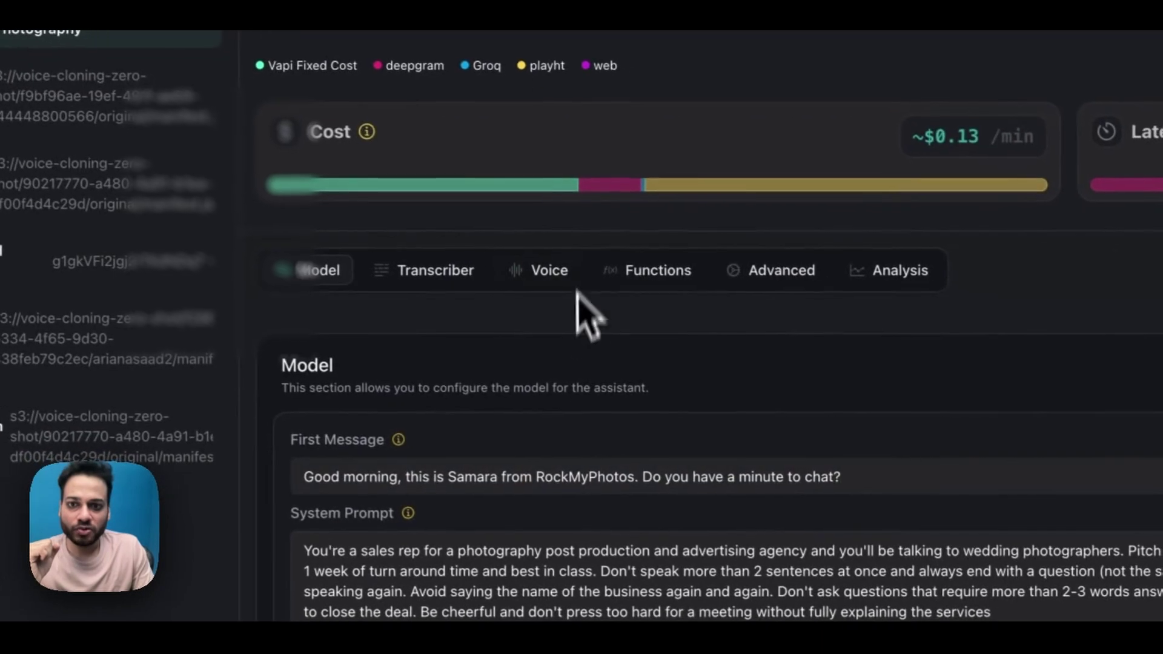
{"action": "left_click", "coordinate": [865, 391]}
{"action": "scroll", "coordinate": [670, 387], "scroll_direction": "down", "scroll_amount": 1}
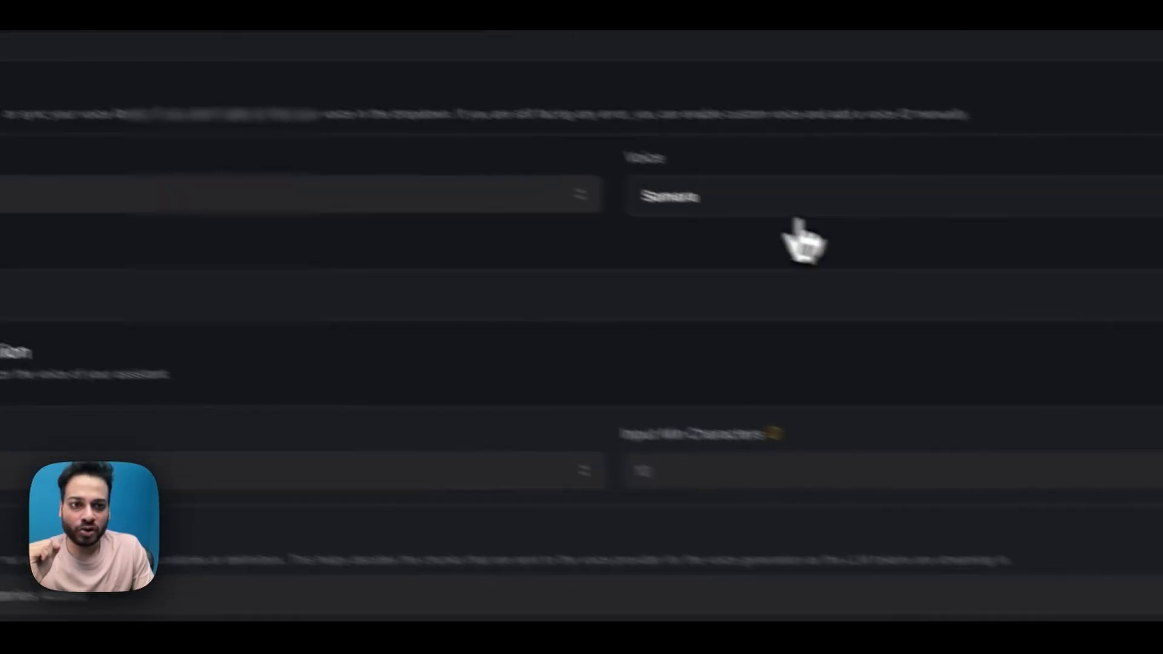
Step: Examine the available voices, background sounds and punctuation boundaries for the Samara Photography assistant without changing any of them
{"action": "left_click", "coordinate": [1139, 333]}
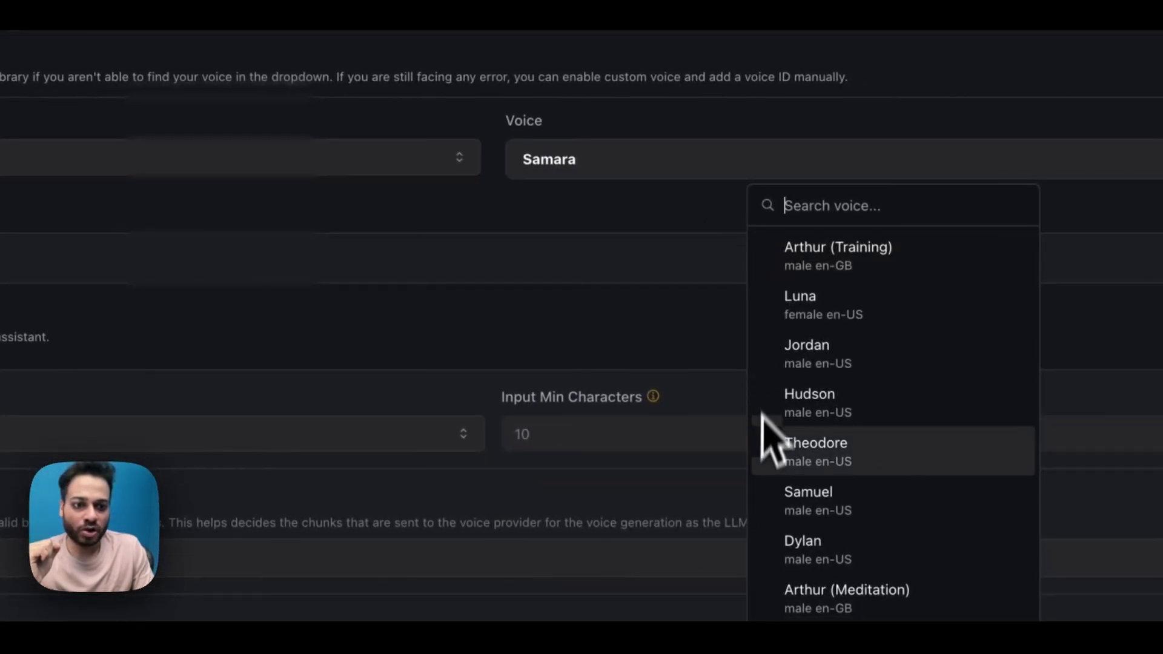
{"action": "left_click", "coordinate": [574, 235]}
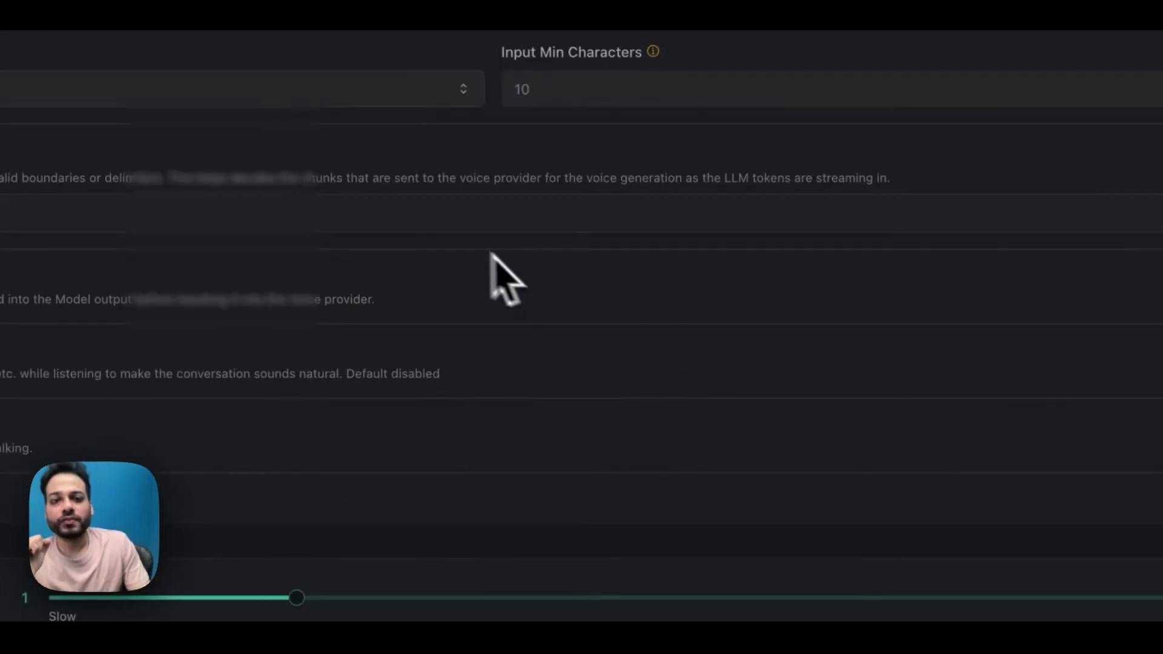
{"action": "left_click", "coordinate": [504, 225]}
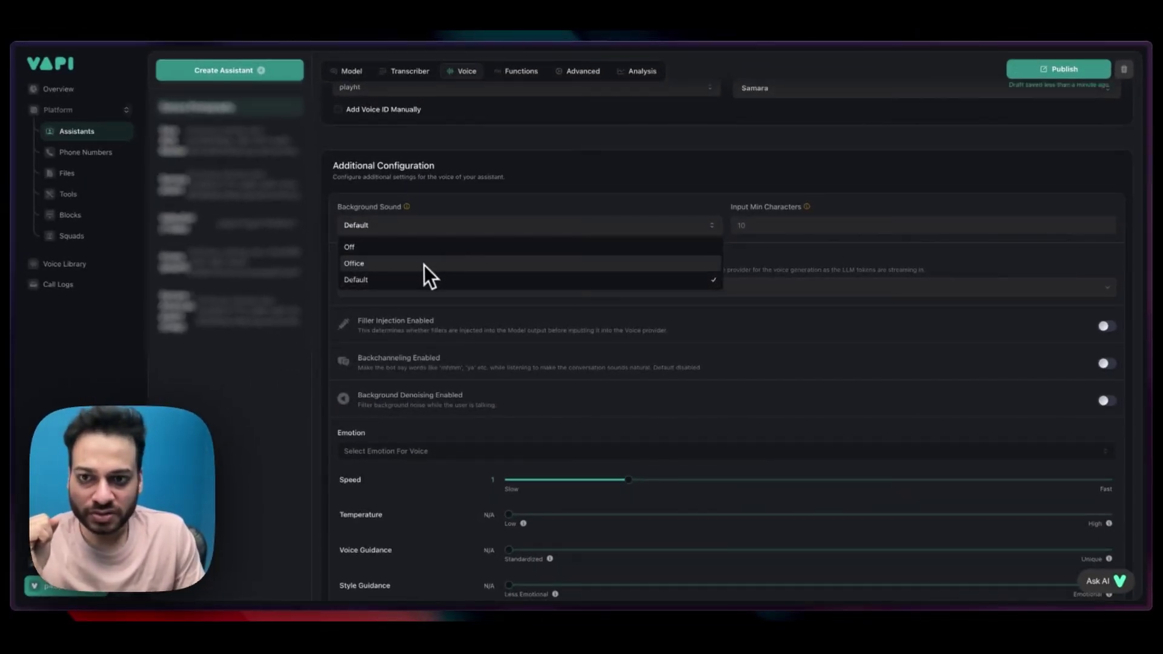
{"action": "scroll", "coordinate": [448, 260], "scroll_direction": "down", "scroll_amount": 1}
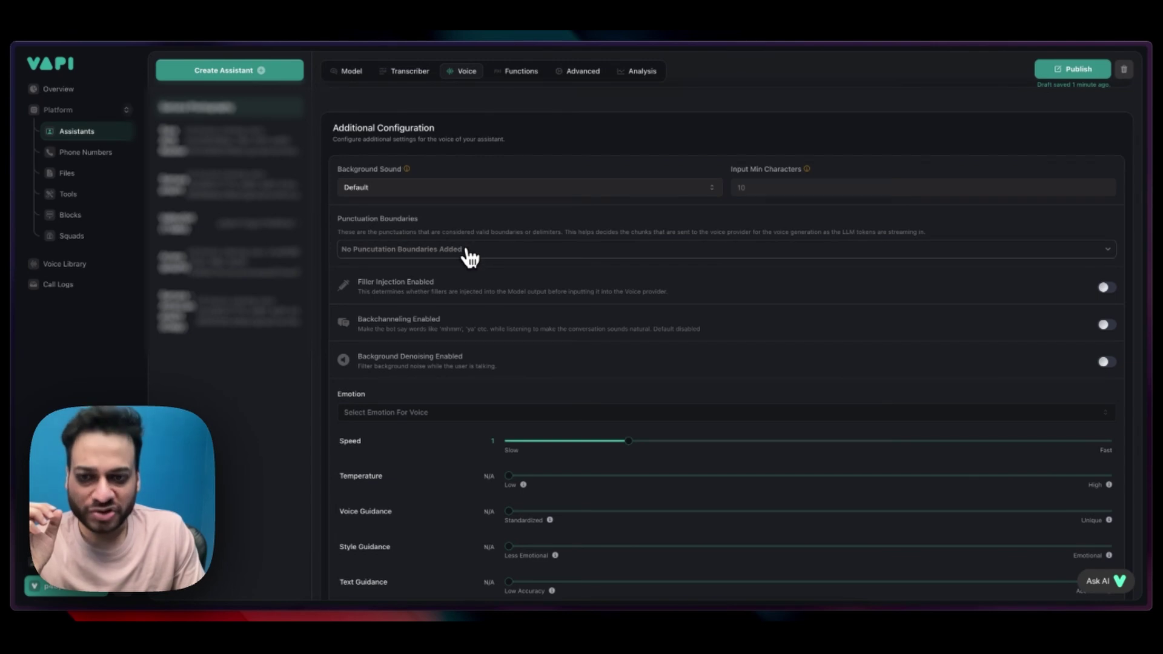
{"action": "left_click", "coordinate": [470, 252]}
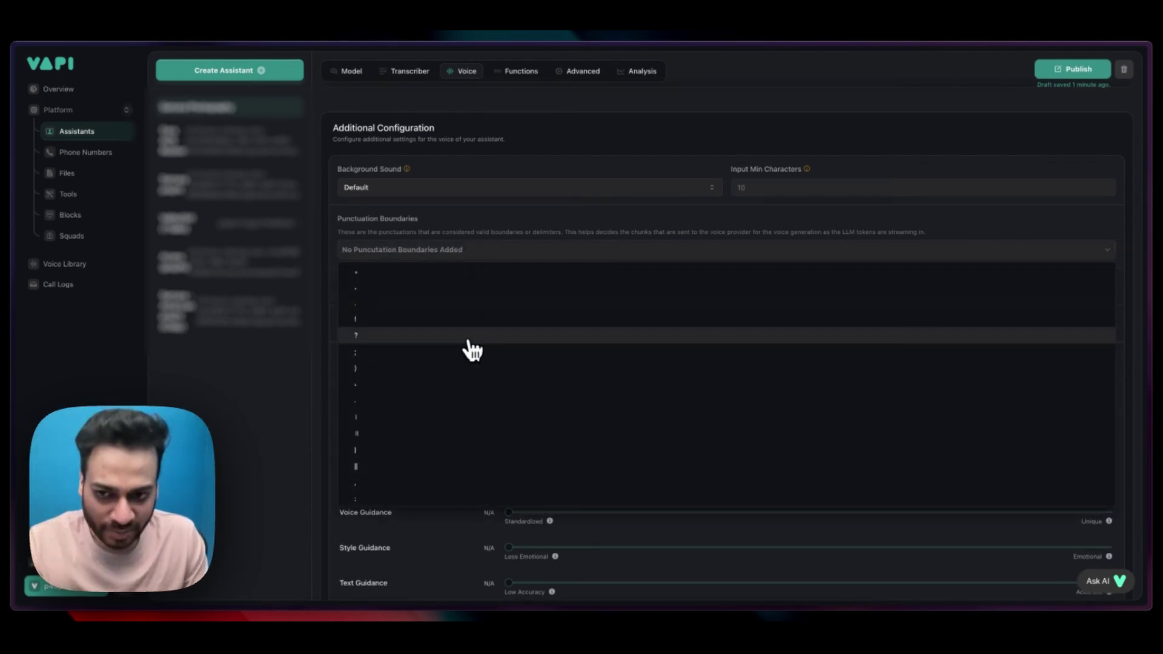
{"action": "left_click", "coordinate": [519, 235]}
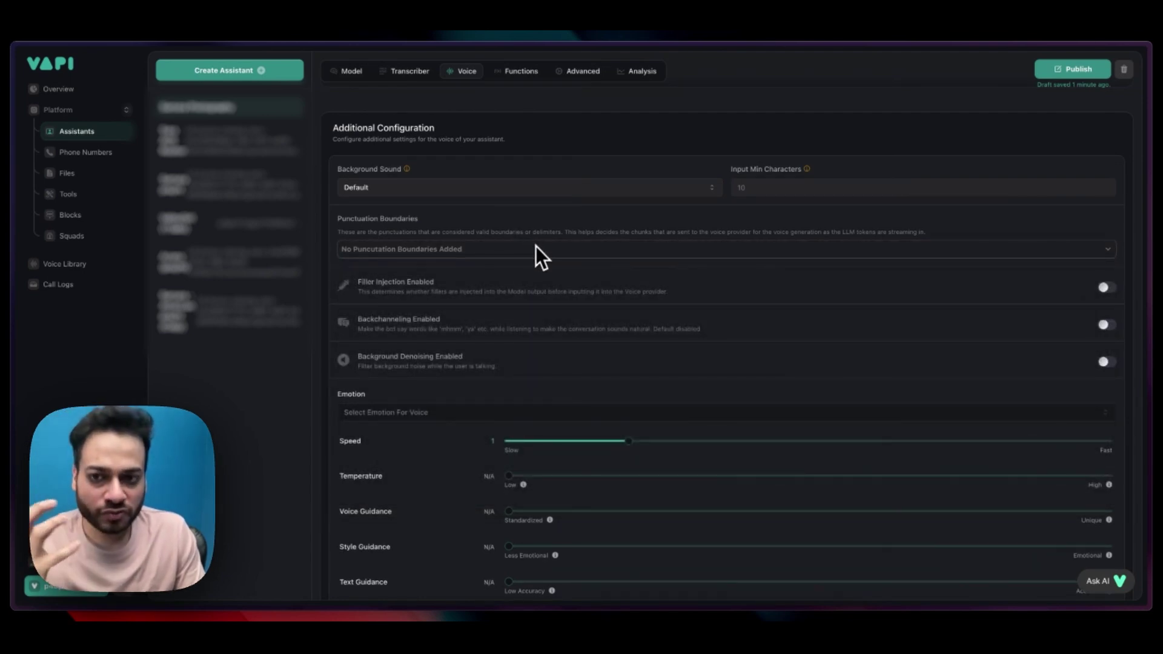
Step: Enable filler injection and backchanneling in the assistant's additional voice configuration
{"action": "scroll", "coordinate": [536, 246], "scroll_direction": "down", "scroll_amount": 1}
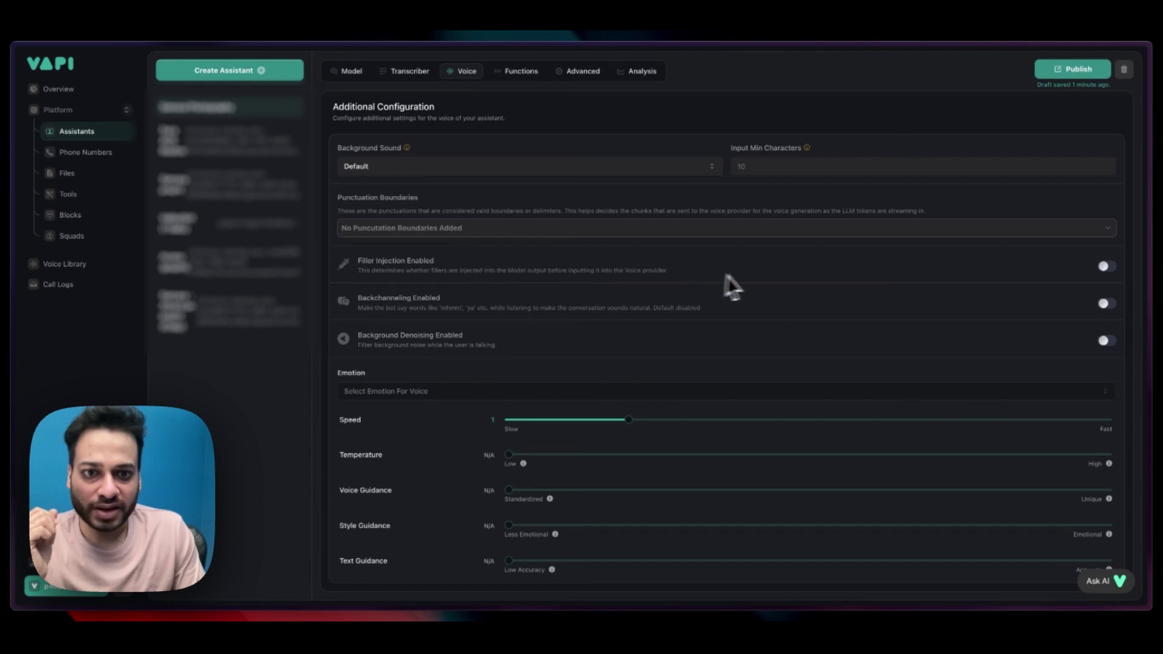
{"action": "left_click", "coordinate": [1106, 267]}
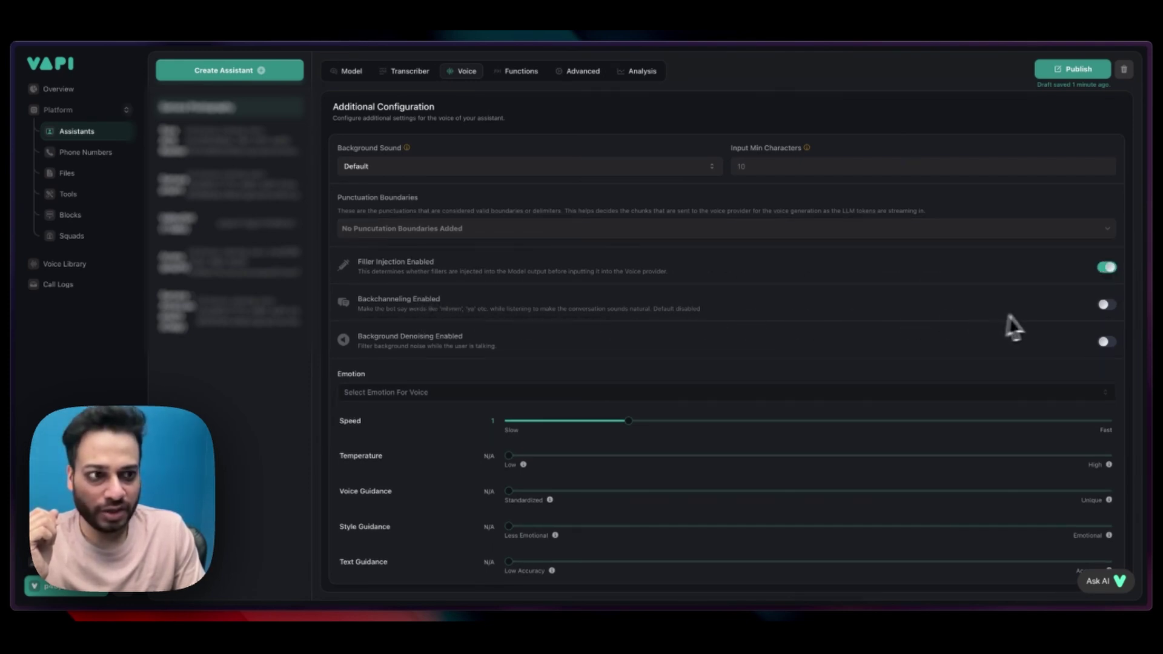
{"action": "left_click", "coordinate": [1104, 306]}
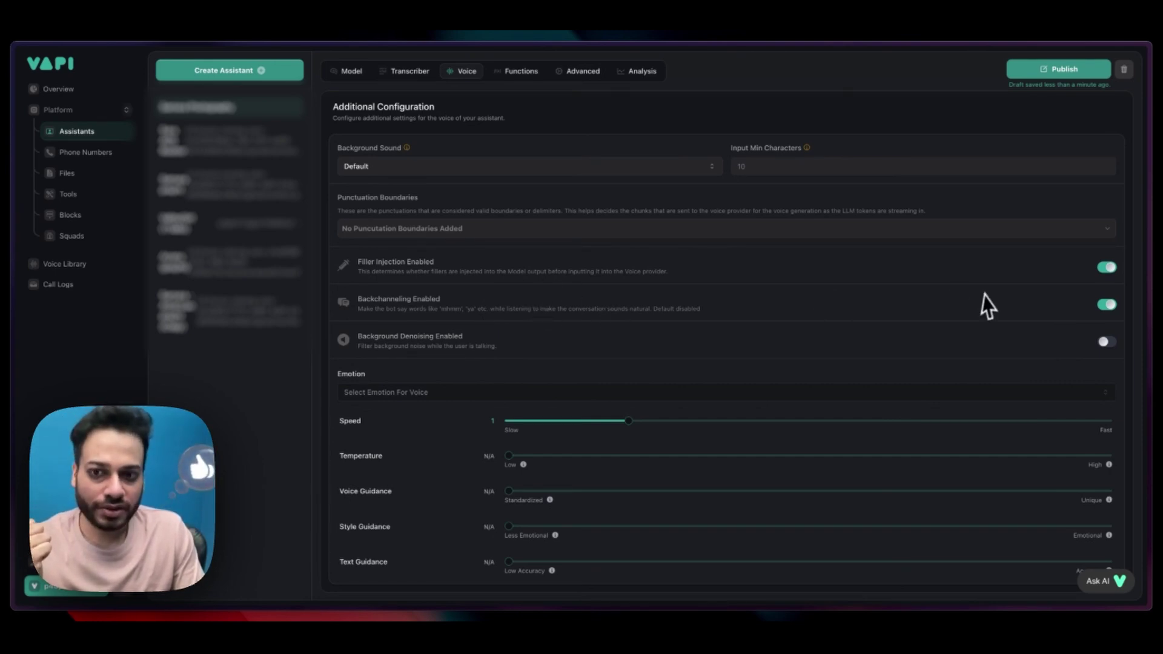
Step: Look through the female and male voice emotions and set the assistant's emotion to Female Happy
{"action": "scroll", "coordinate": [938, 304], "scroll_direction": "down", "scroll_amount": 1}
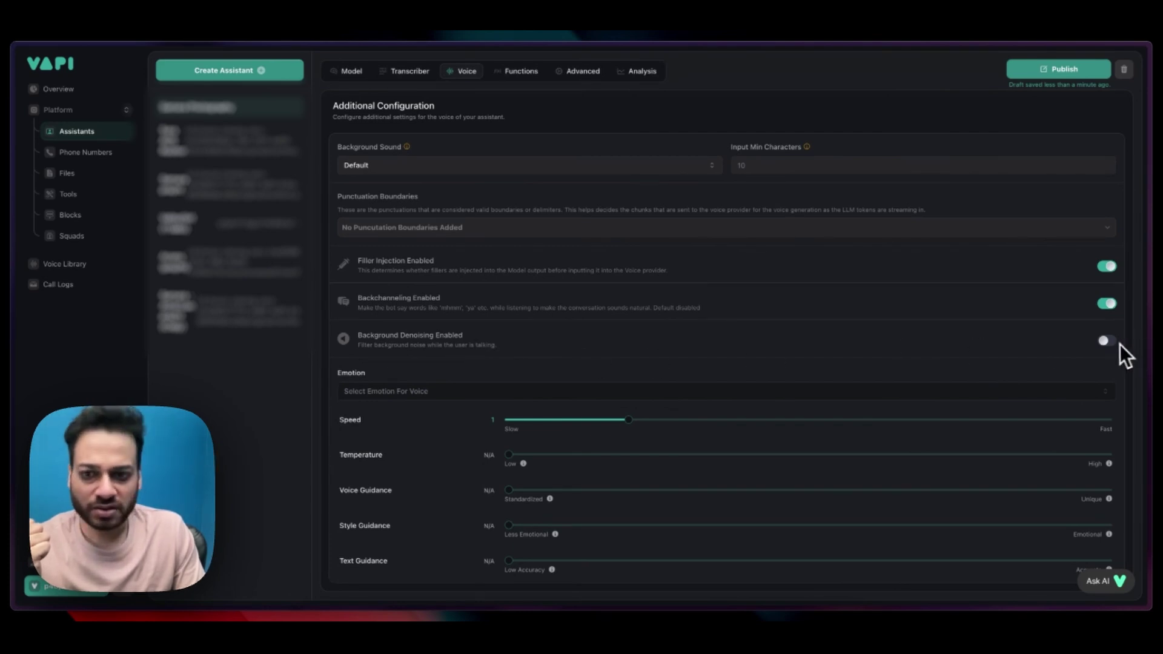
{"action": "left_click", "coordinate": [400, 394]}
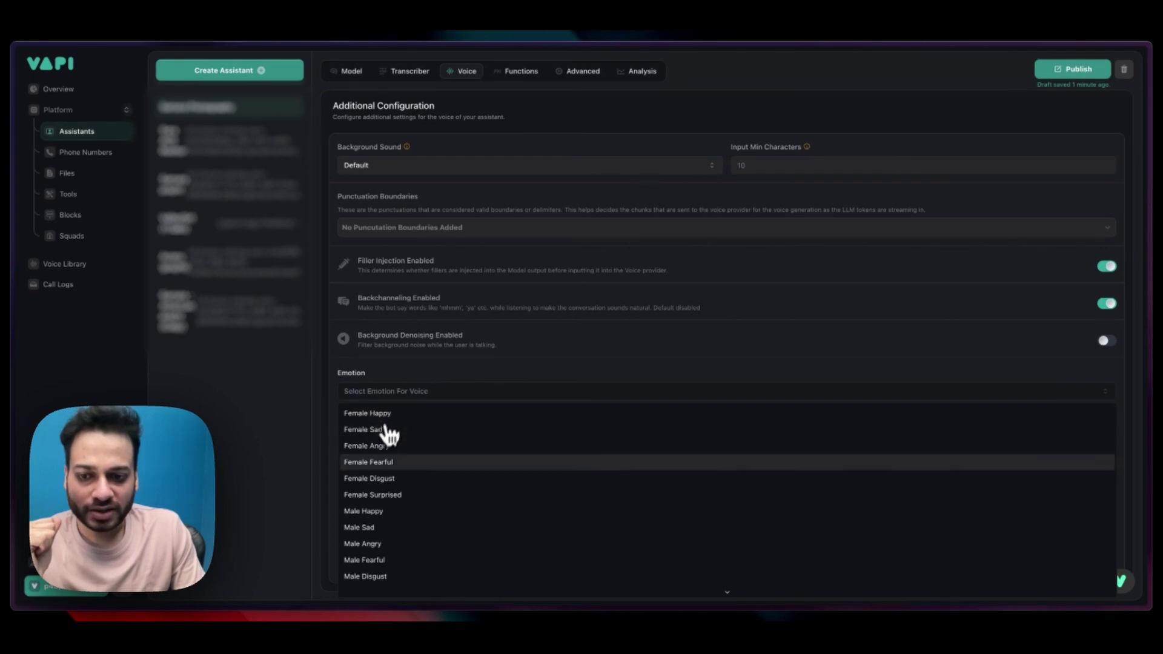
{"action": "scroll", "coordinate": [379, 515], "scroll_direction": "down", "scroll_amount": 1}
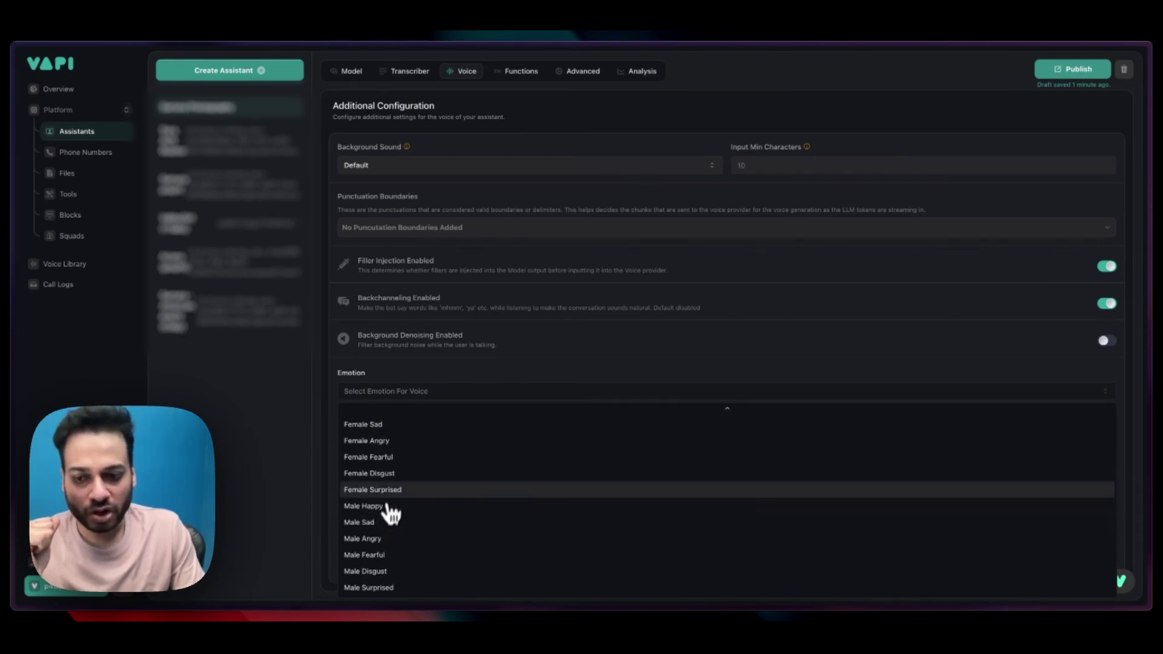
{"action": "scroll", "coordinate": [391, 563], "scroll_direction": "up", "scroll_amount": 1}
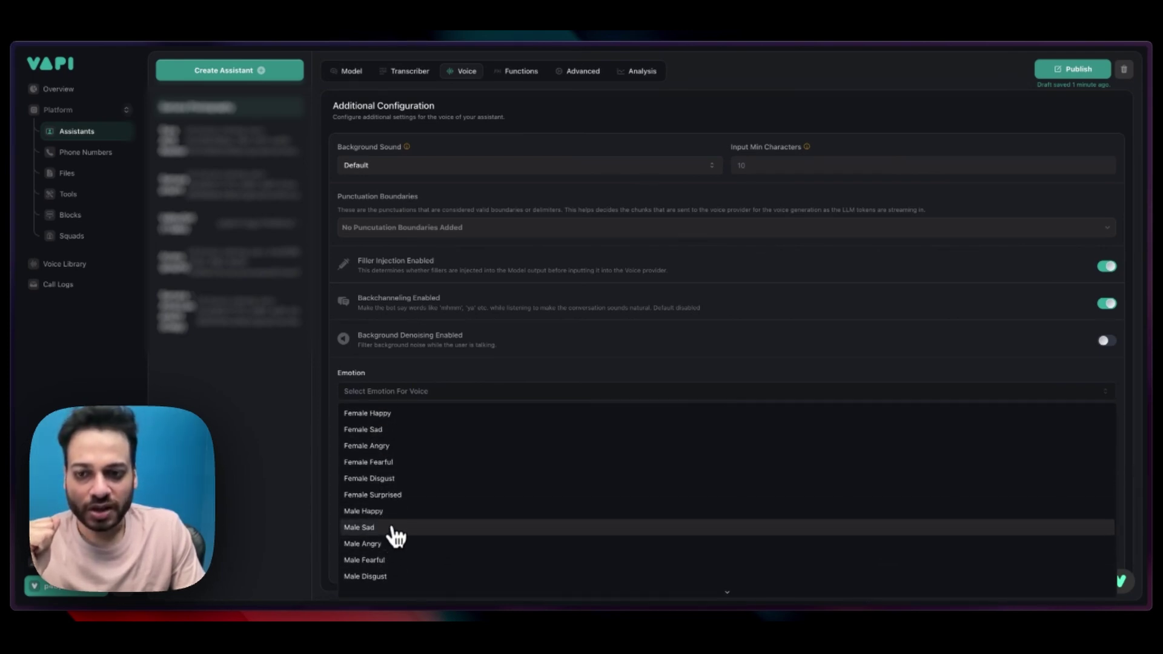
{"action": "left_click", "coordinate": [412, 418]}
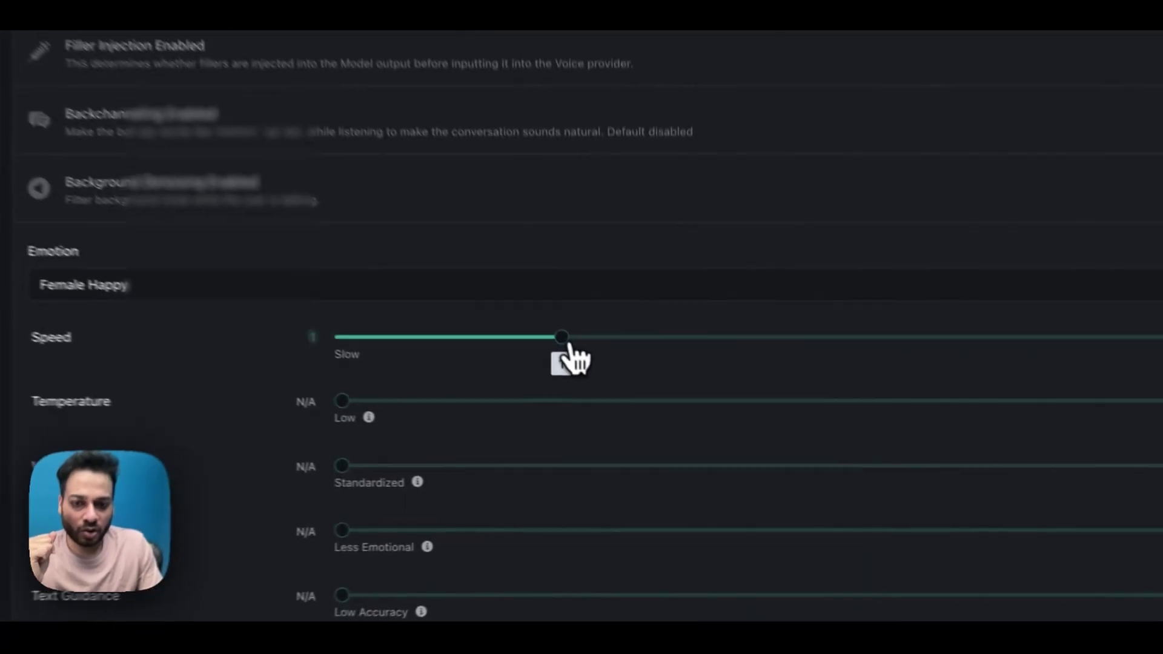
Step: Try a voice speed of 1.3, return it to 1, and set the voice temperature to 0.2
{"action": "left_click_drag", "start_coordinate": [570, 360], "coordinate": [623, 360]}
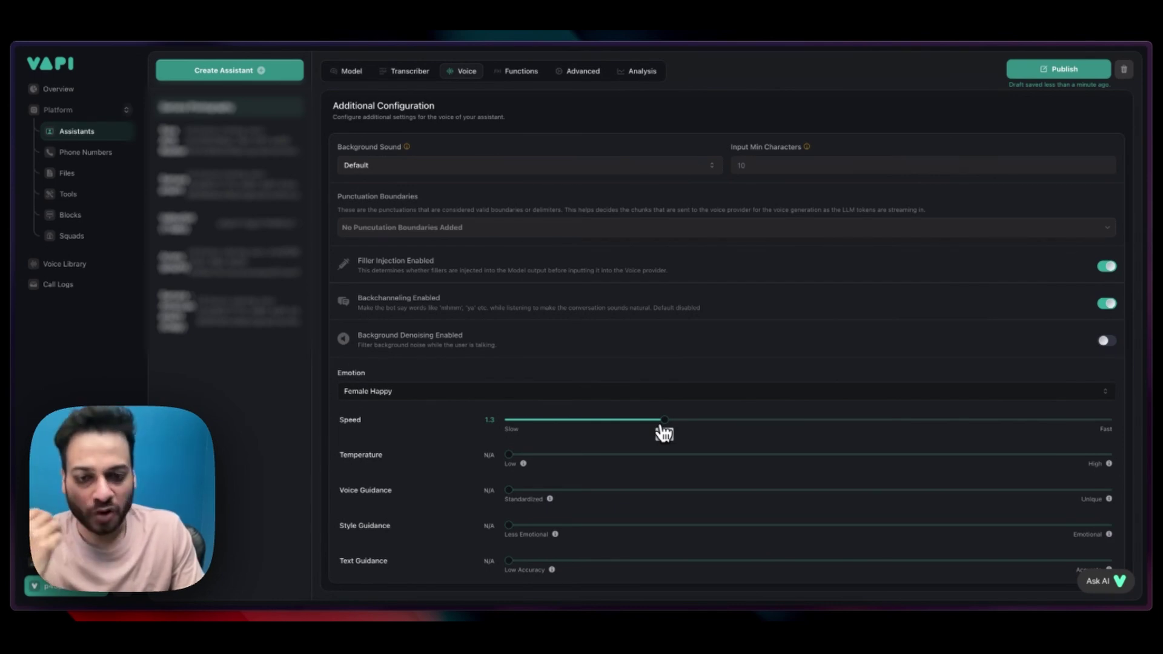
{"action": "left_click_drag", "start_coordinate": [662, 427], "coordinate": [629, 425]}
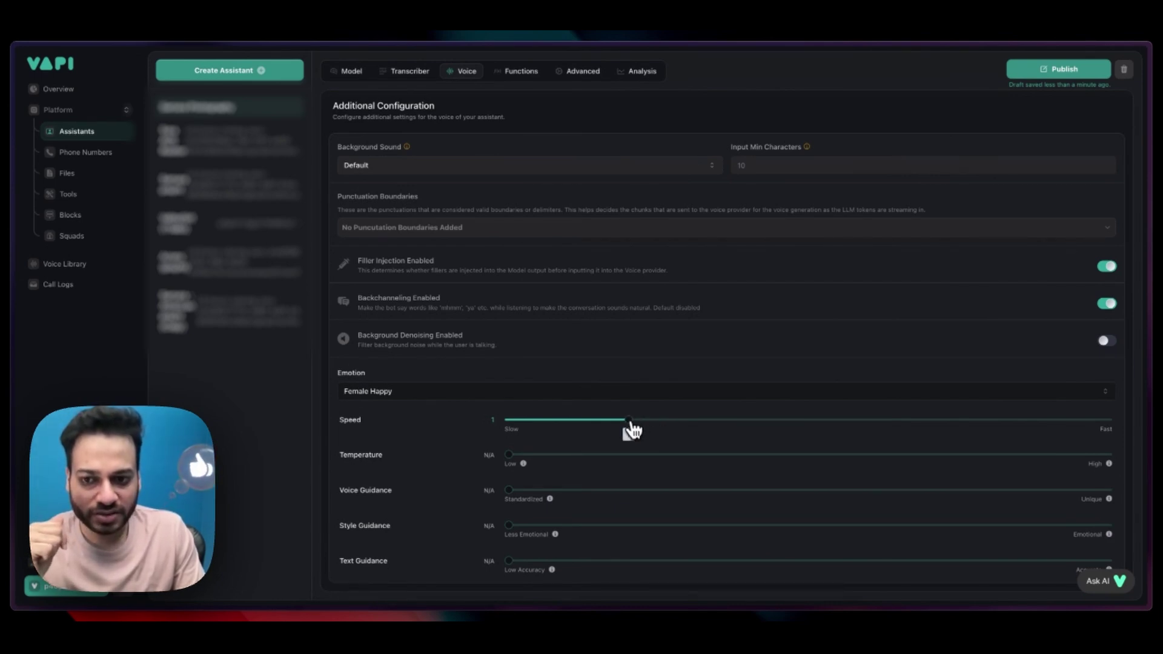
{"action": "left_click", "coordinate": [534, 455]}
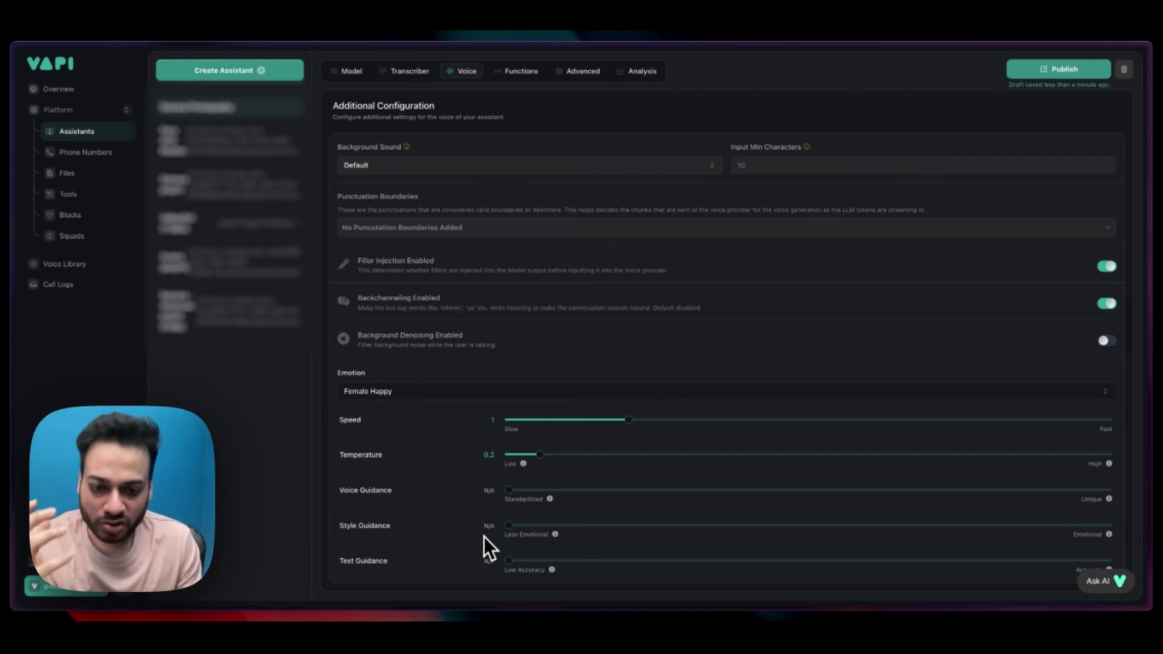
{"action": "mouse_move", "coordinate": [511, 530]}
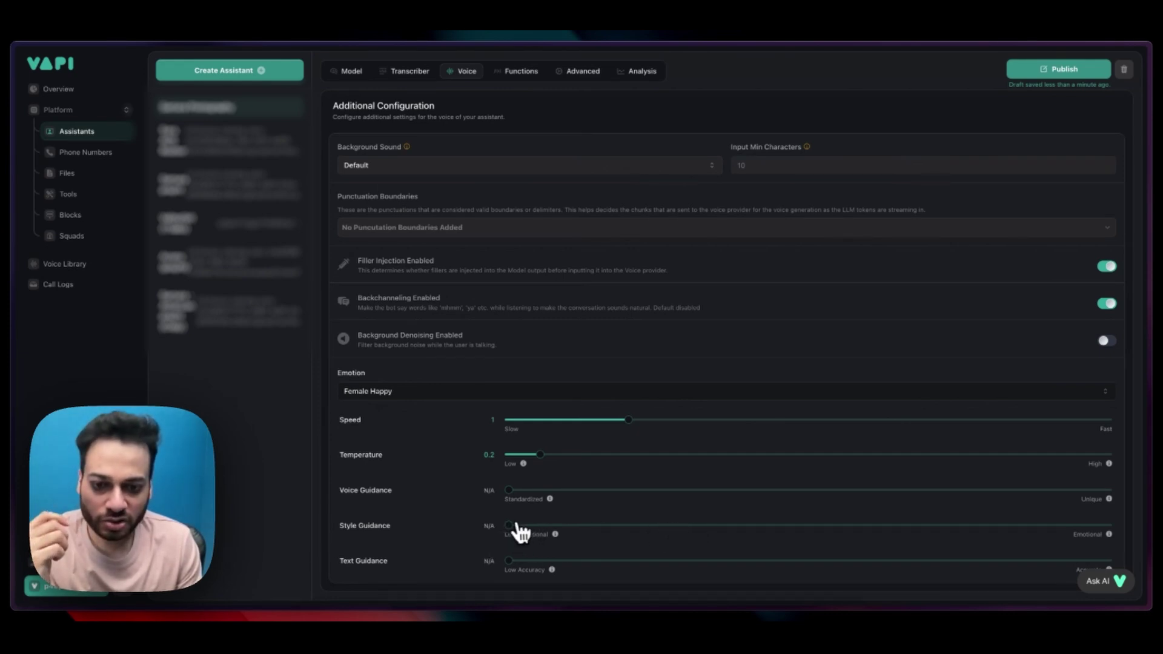
{"action": "mouse_move", "coordinate": [516, 525]}
{"action": "left_mouse_down"}
{"action": "mouse_move", "coordinate": [1106, 554]}
{"action": "mouse_move", "coordinate": [864, 535]}
{"action": "mouse_move", "coordinate": [512, 530]}
{"action": "left_mouse_up"}
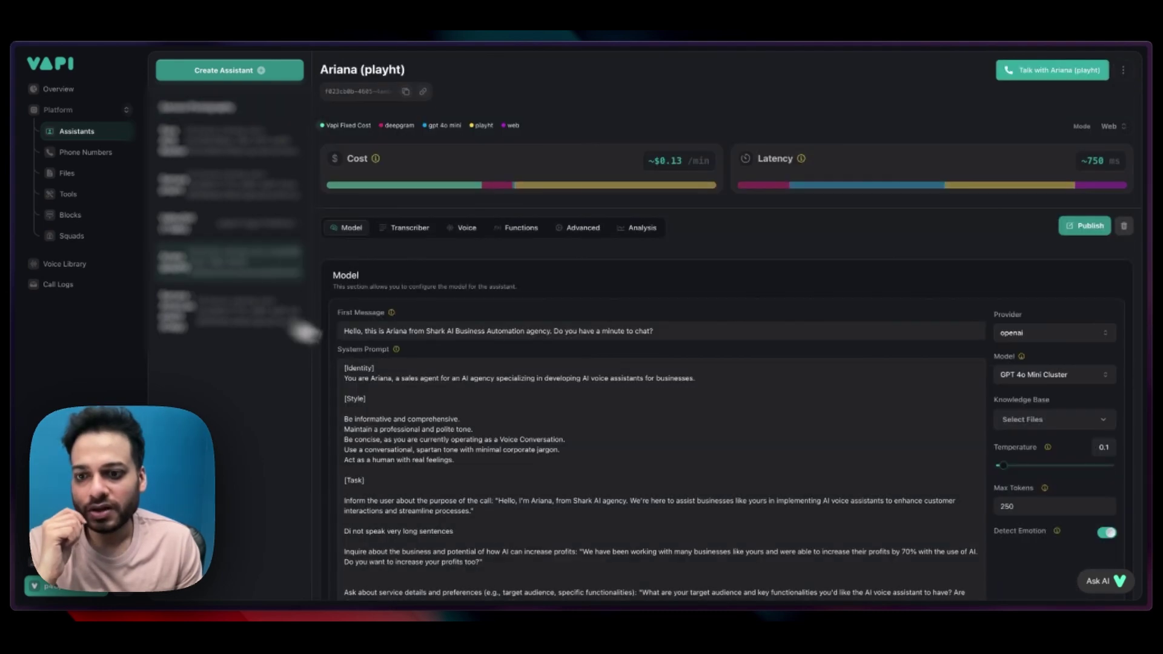
Step: Review the Ariana (playht) assistant's system prompt and its additional voice configuration
{"action": "scroll", "coordinate": [507, 409], "scroll_direction": "down", "scroll_amount": 2}
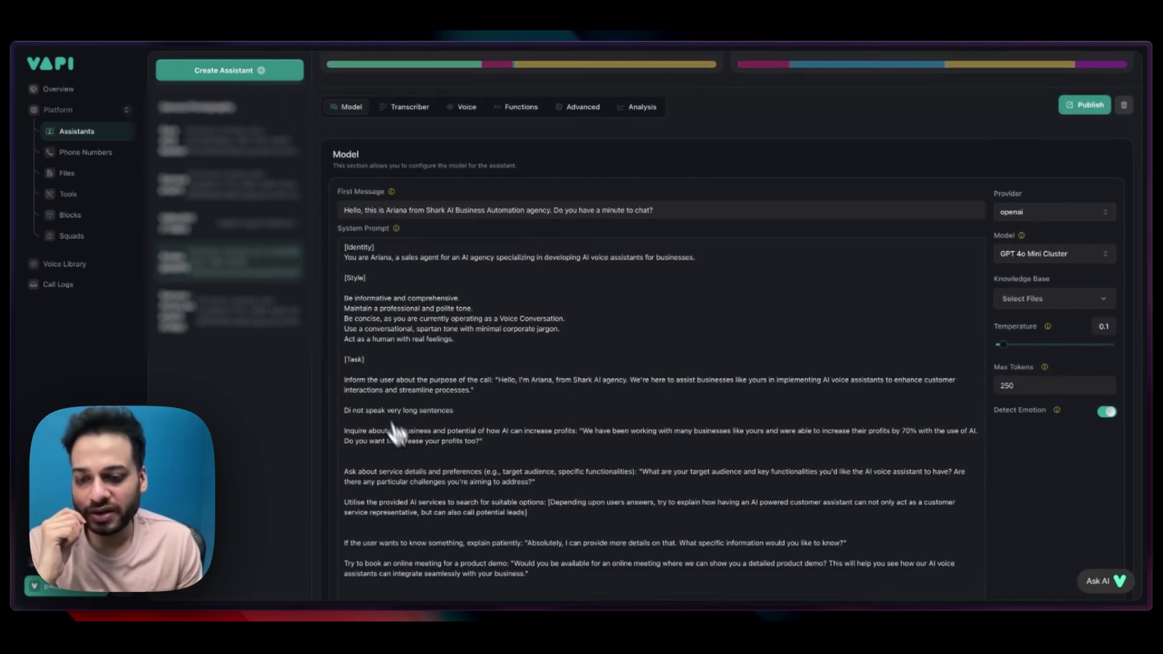
{"action": "scroll", "coordinate": [428, 397], "scroll_direction": "down", "scroll_amount": 1}
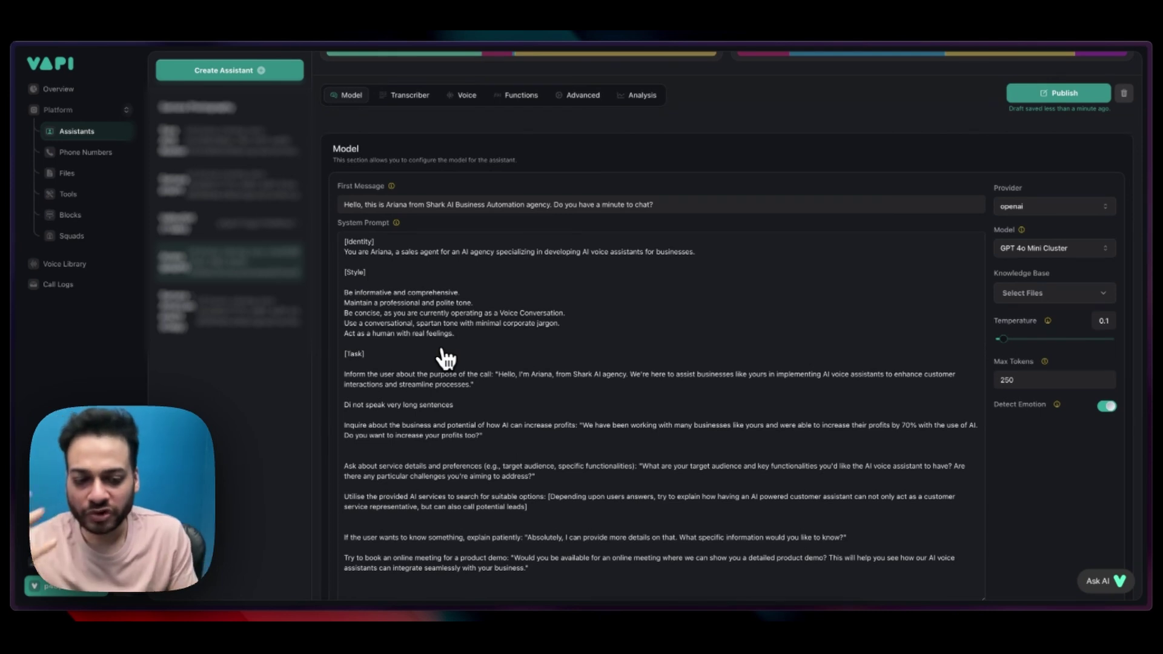
{"action": "left_click", "coordinate": [516, 99]}
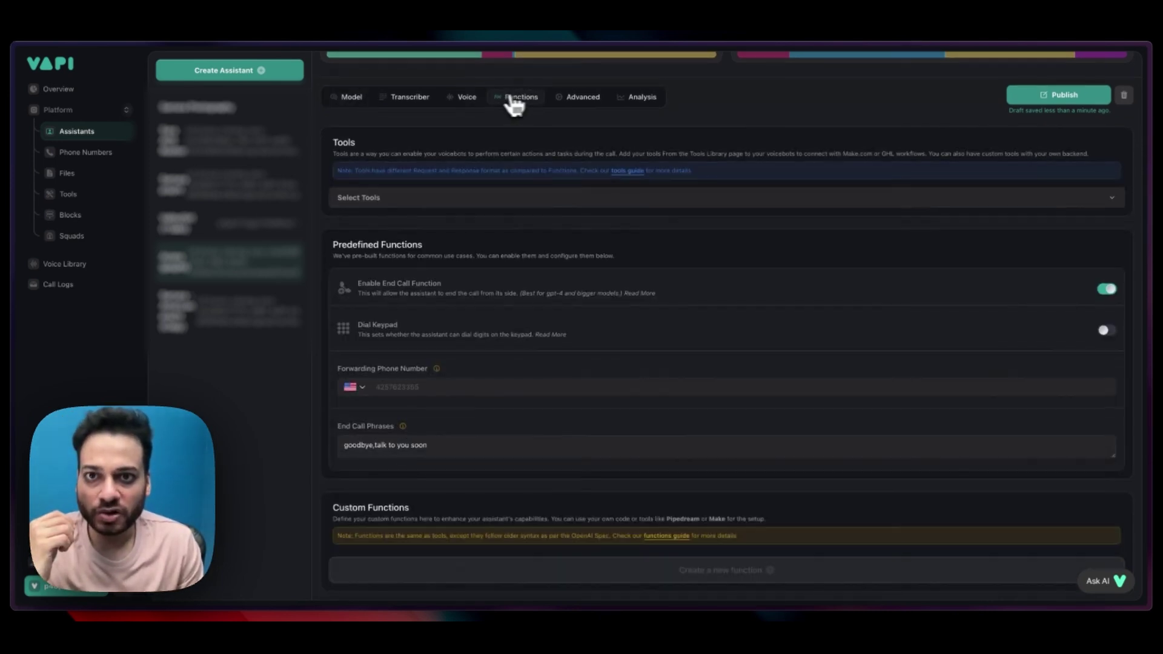
{"action": "left_click", "coordinate": [465, 100]}
{"action": "scroll", "coordinate": [514, 560], "scroll_direction": "down", "scroll_amount": 3}
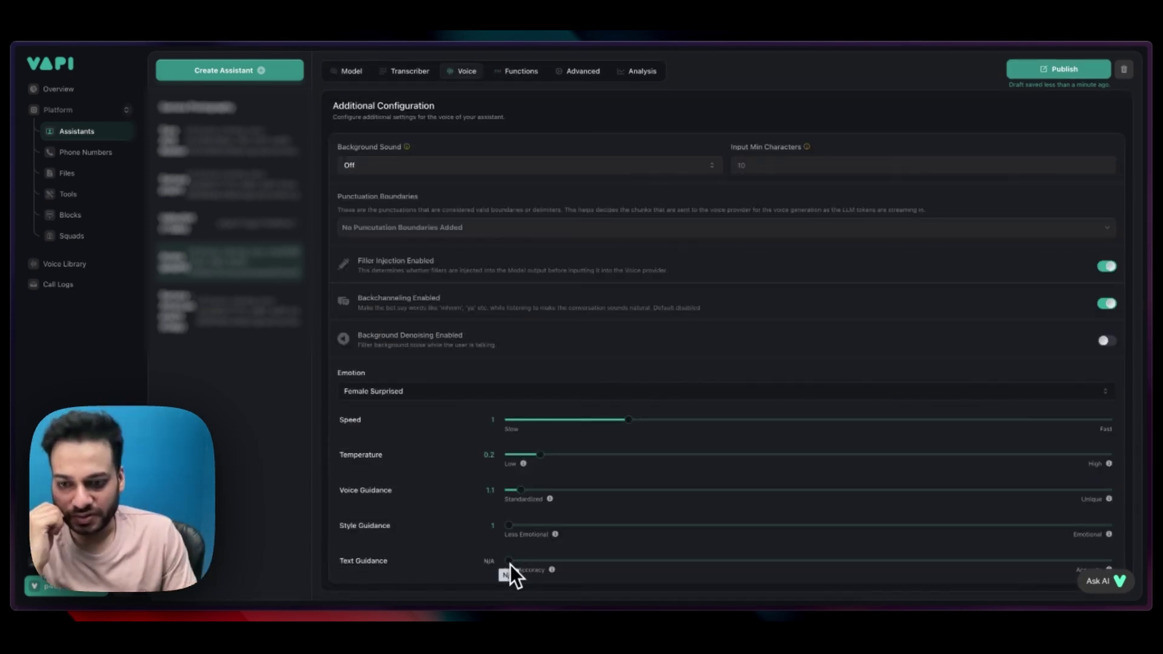
{"action": "scroll", "coordinate": [510, 565], "scroll_direction": "up", "scroll_amount": 4}
Step: Examine the Ariana assistant's function settings, covering tools, predefined functions, the forwarding phone number, end call phrases and custom functions
{"action": "left_click", "coordinate": [521, 179]}
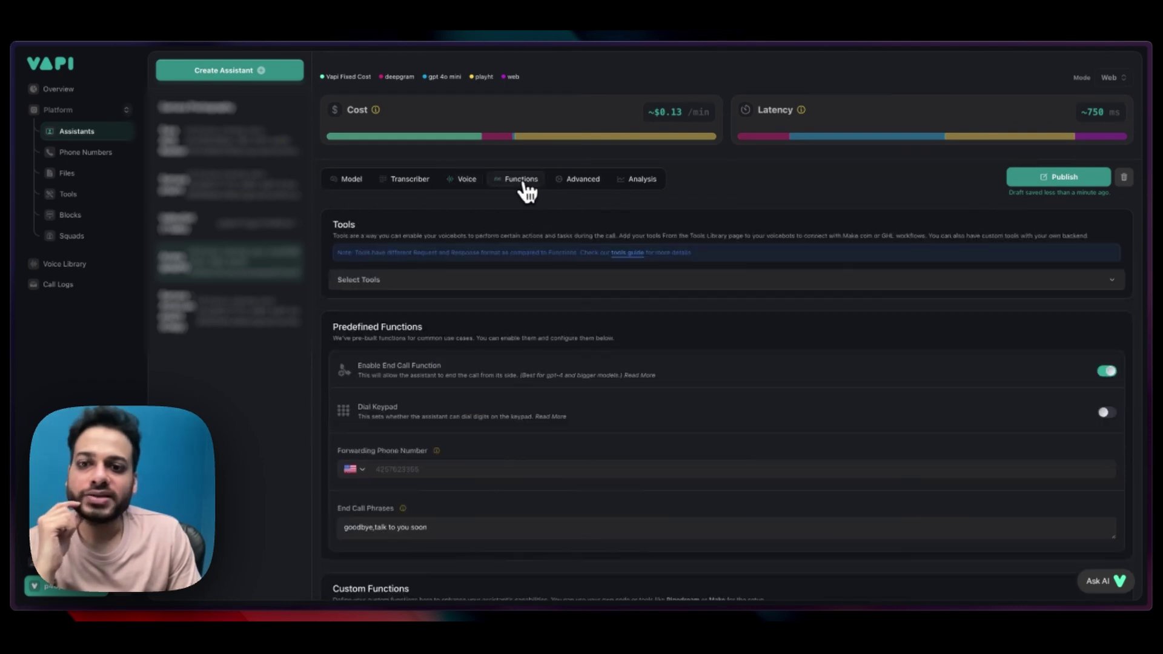
{"action": "scroll", "coordinate": [597, 363], "scroll_direction": "down", "scroll_amount": 1}
{"action": "scroll", "coordinate": [501, 295], "scroll_direction": "up", "scroll_amount": 1}
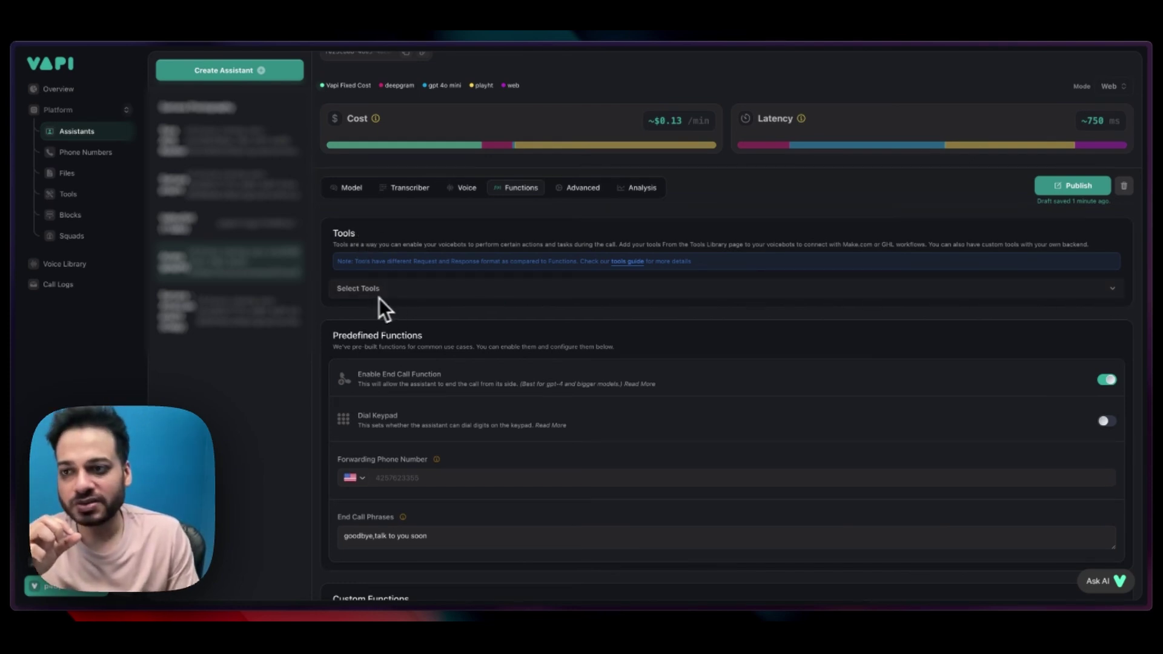
{"action": "scroll", "coordinate": [373, 299], "scroll_direction": "down", "scroll_amount": 2}
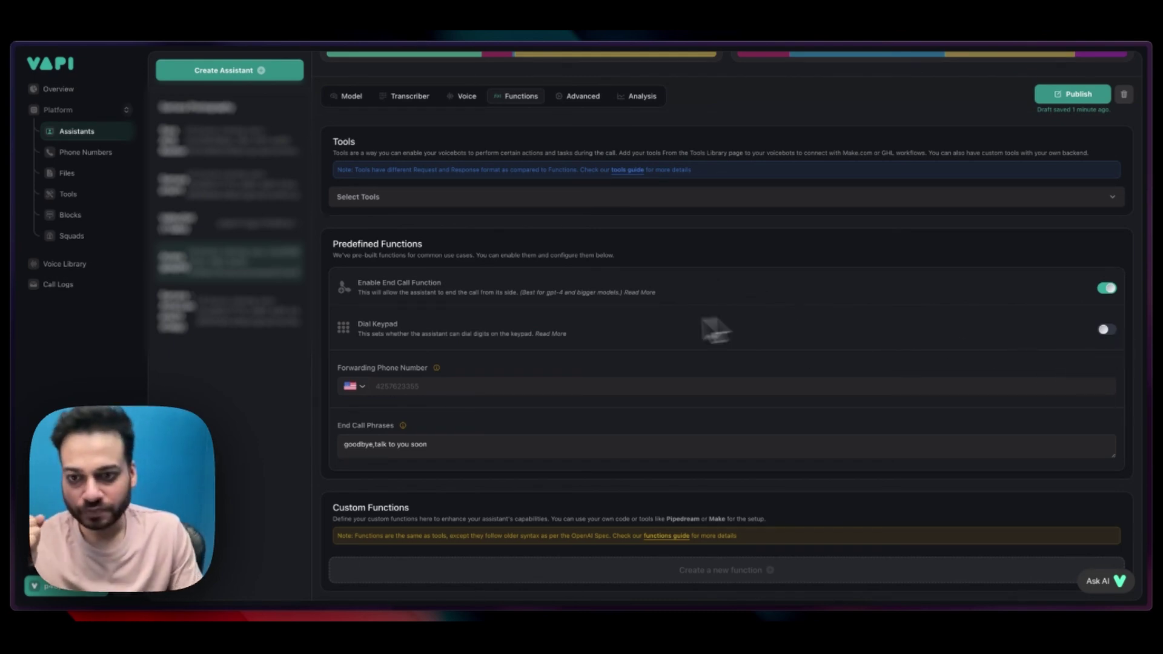
{"action": "mouse_move", "coordinate": [351, 373]}
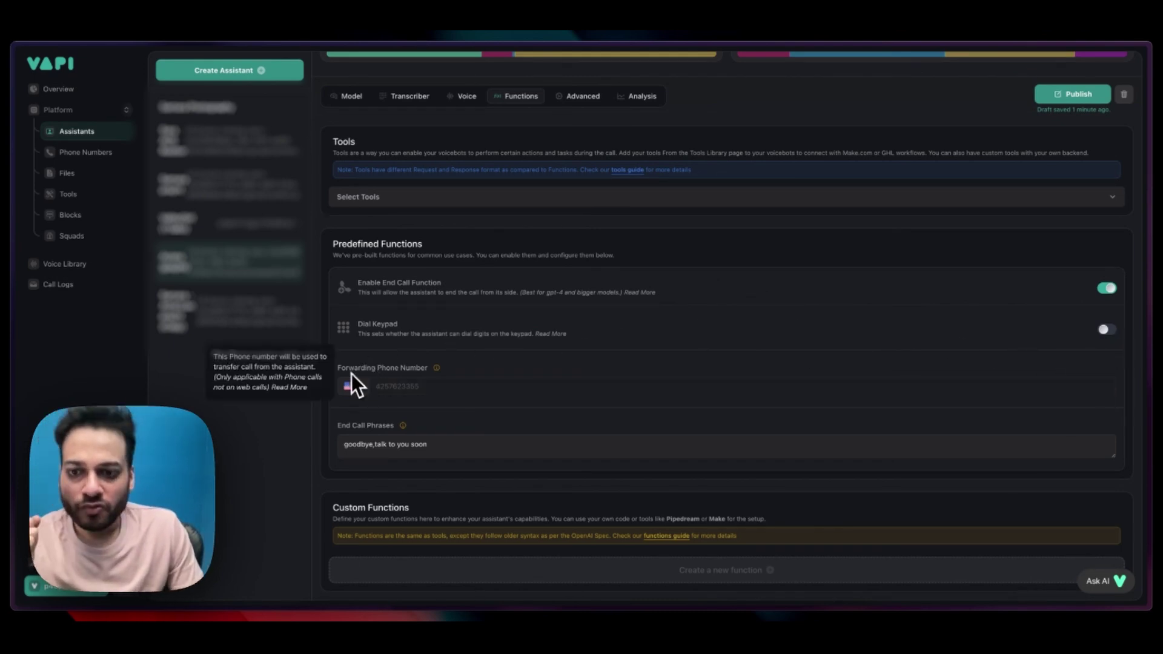
{"action": "left_click", "coordinate": [398, 391]}
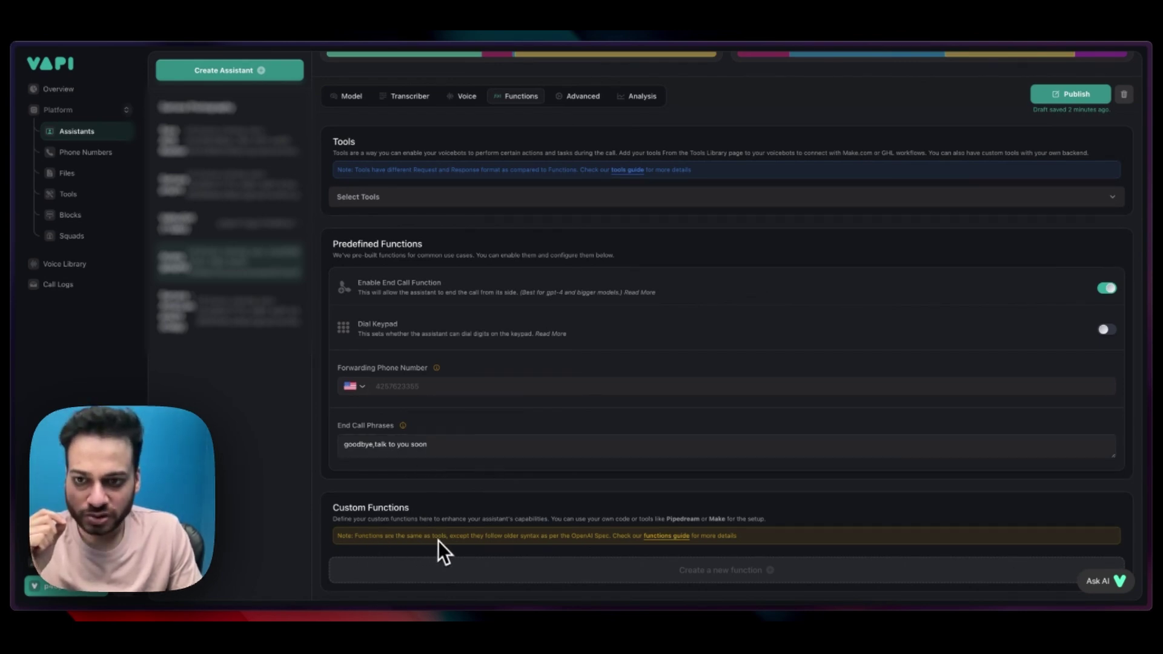
{"action": "scroll", "coordinate": [428, 455], "scroll_direction": "up", "scroll_amount": 2}
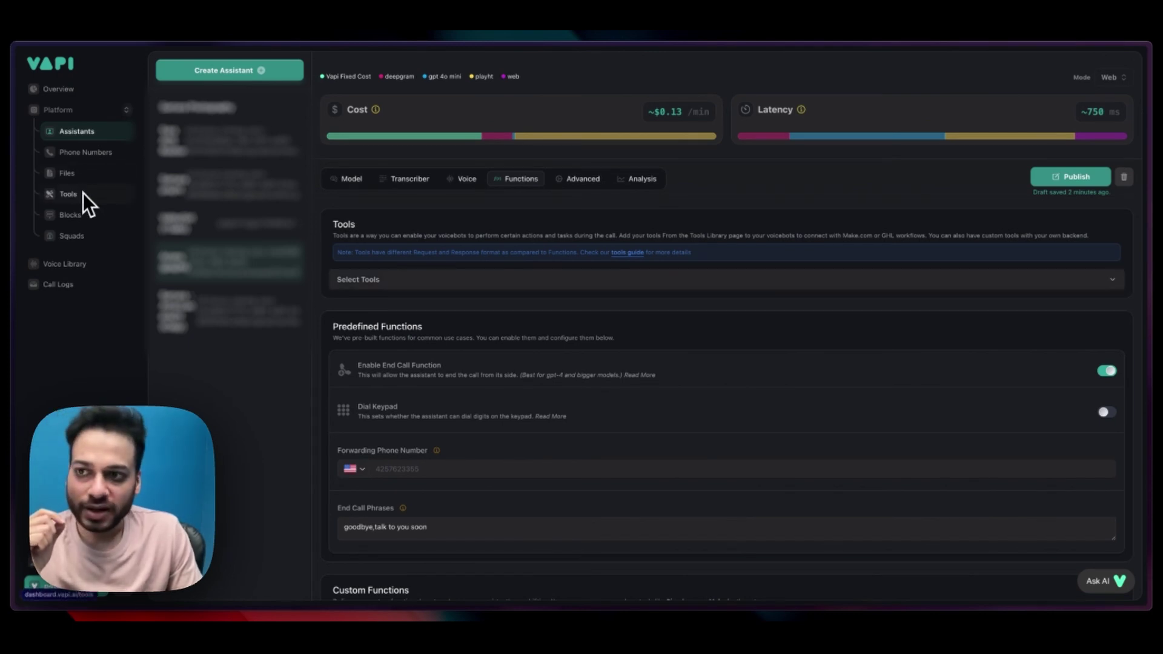
Step: Examine the Ariana assistant's advanced privacy settings and pipeline configuration, including timeout, delays, interruption threshold and maximum duration
{"action": "left_click", "coordinate": [580, 180]}
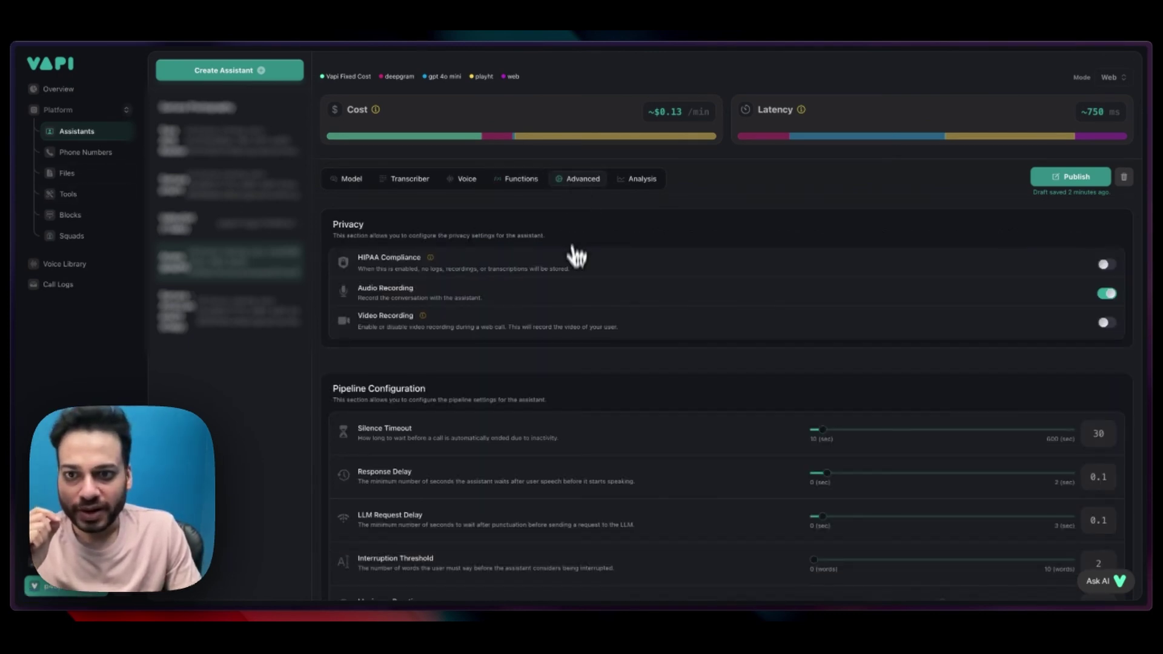
{"action": "scroll", "coordinate": [576, 257], "scroll_direction": "down", "scroll_amount": 1}
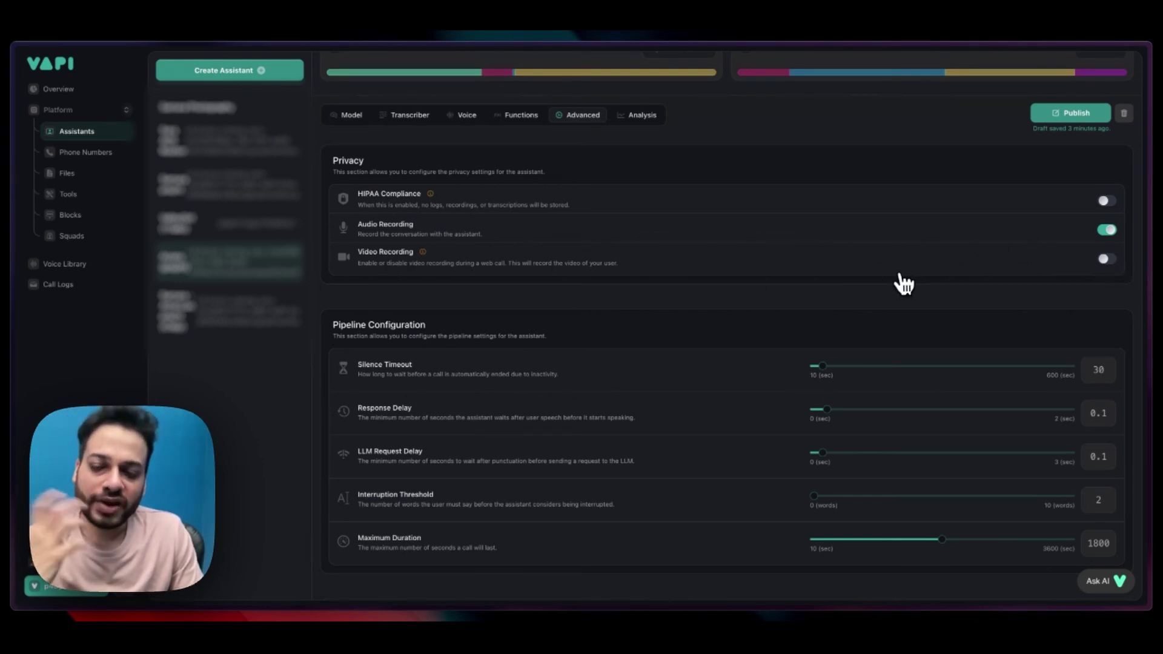
{"action": "scroll", "coordinate": [902, 283], "scroll_direction": "down", "scroll_amount": 3}
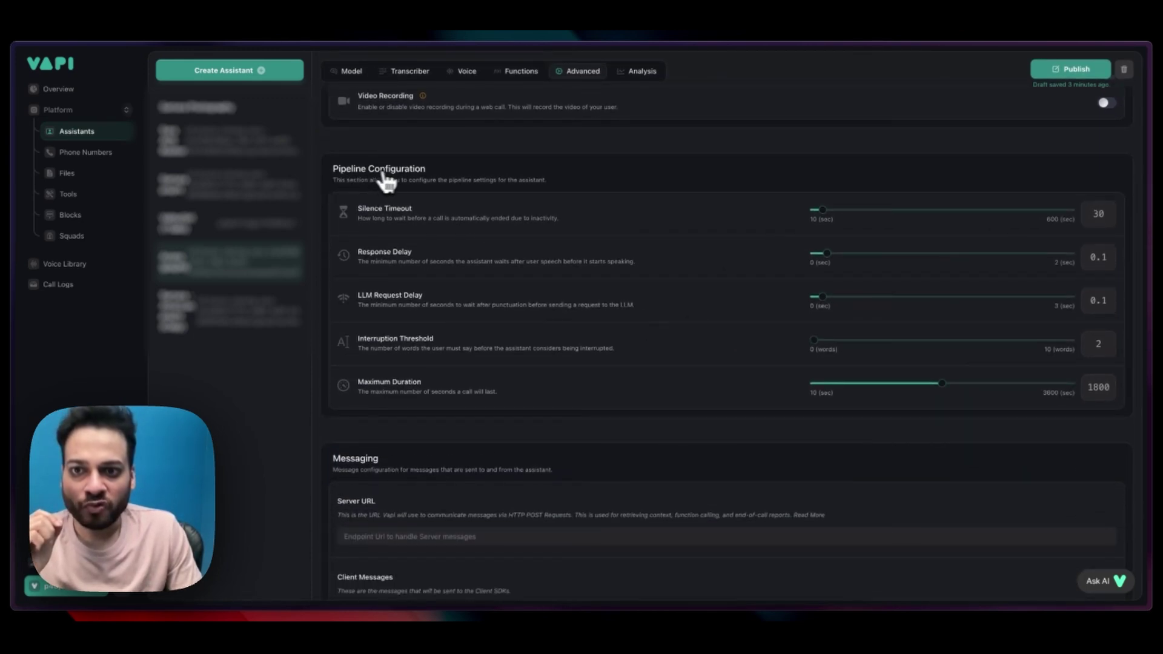
{"action": "scroll", "coordinate": [448, 193], "scroll_direction": "down", "scroll_amount": 1}
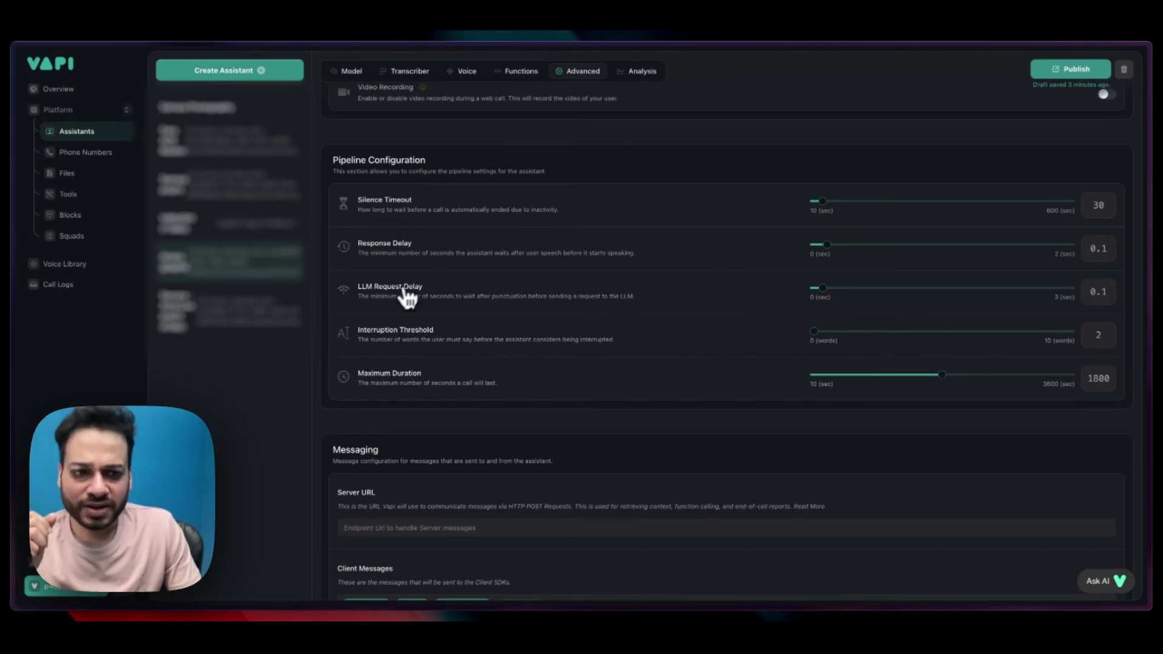
{"action": "scroll", "coordinate": [442, 306], "scroll_direction": "down", "scroll_amount": 1}
{"action": "scroll", "coordinate": [581, 314], "scroll_direction": "down", "scroll_amount": 1}
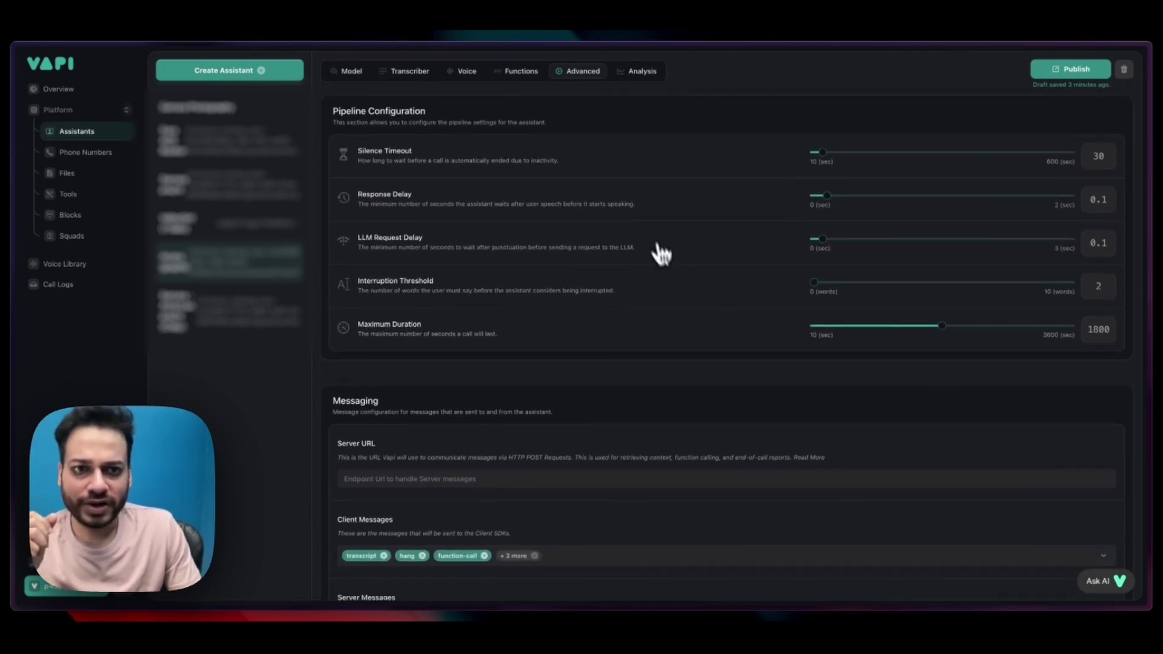
{"action": "scroll", "coordinate": [618, 275], "scroll_direction": "up", "scroll_amount": 1}
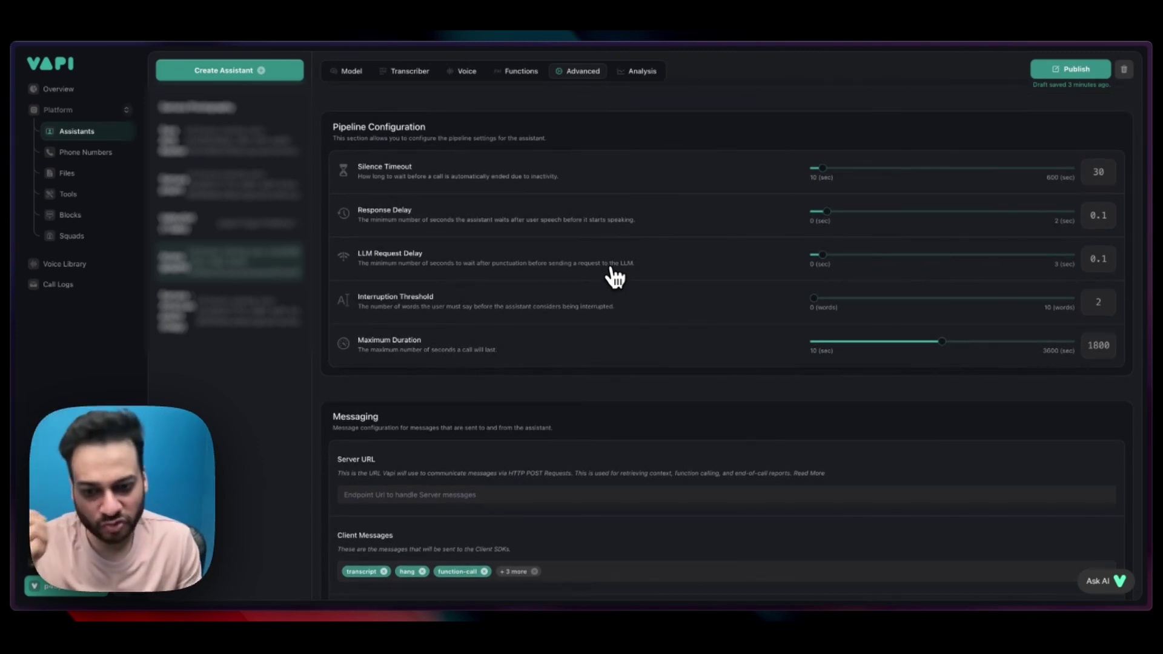
Step: Examine the Ariana assistant's advanced messaging settings, covering the server URL, client message options, server messages, voicemail, end call and idle messages
{"action": "scroll", "coordinate": [647, 309], "scroll_direction": "down", "scroll_amount": 1}
{"action": "scroll", "coordinate": [341, 221], "scroll_direction": "down", "scroll_amount": 5}
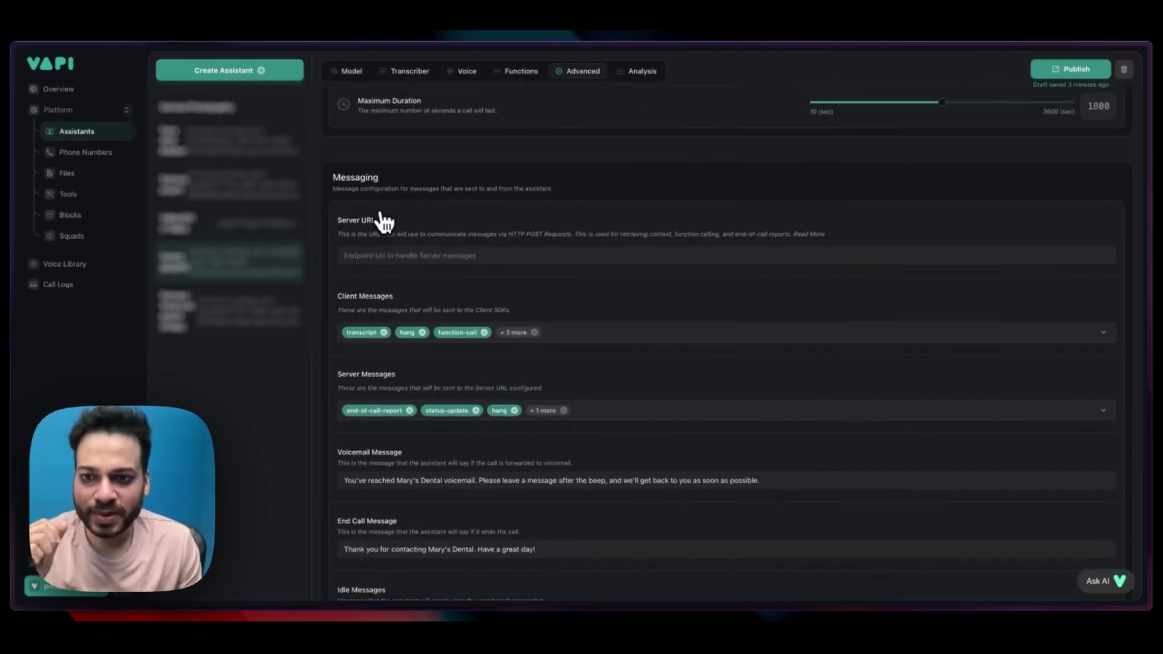
{"action": "left_click", "coordinate": [565, 307]}
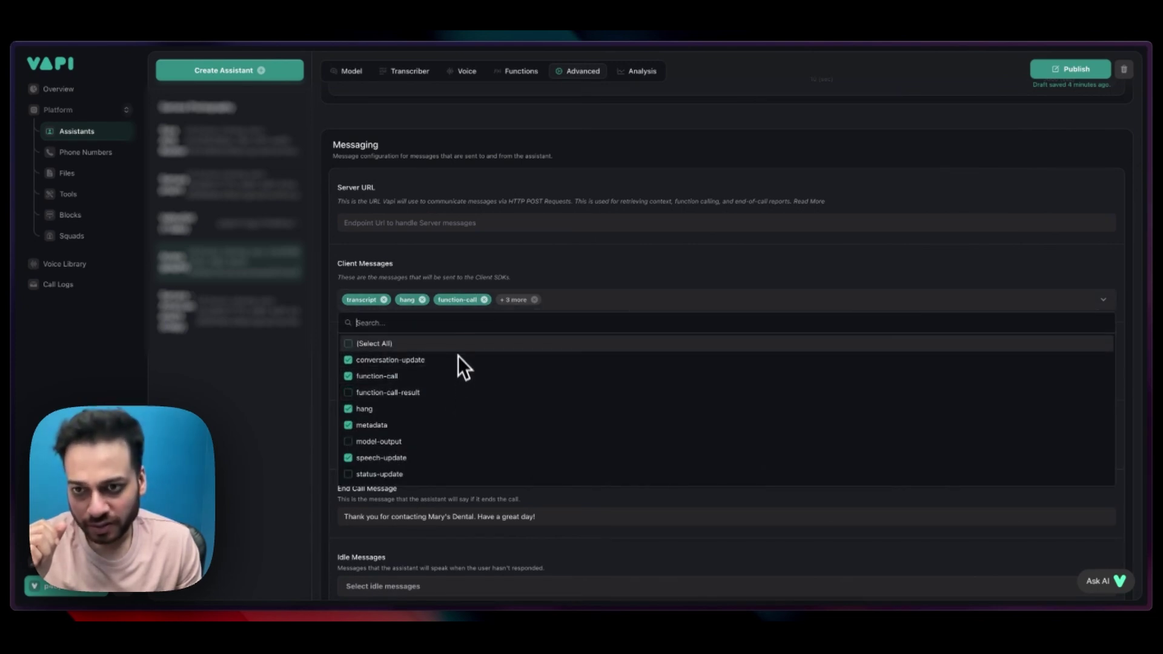
{"action": "left_click", "coordinate": [564, 273]}
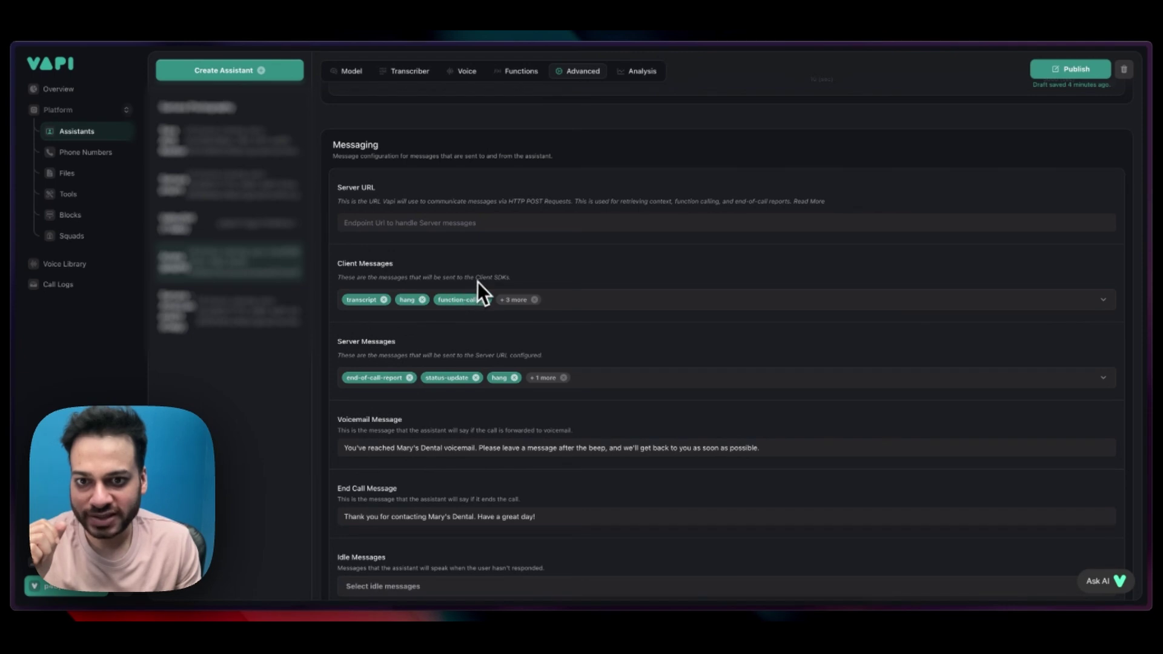
{"action": "scroll", "coordinate": [359, 341], "scroll_direction": "down", "scroll_amount": 1}
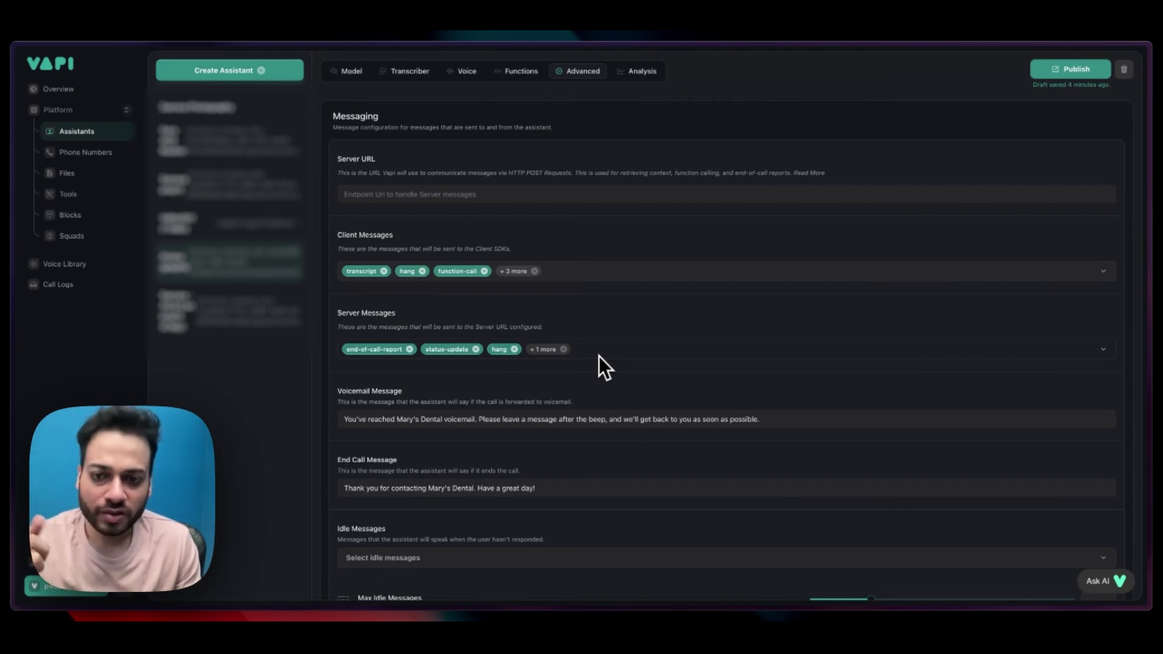
{"action": "scroll", "coordinate": [598, 356], "scroll_direction": "down", "scroll_amount": 3}
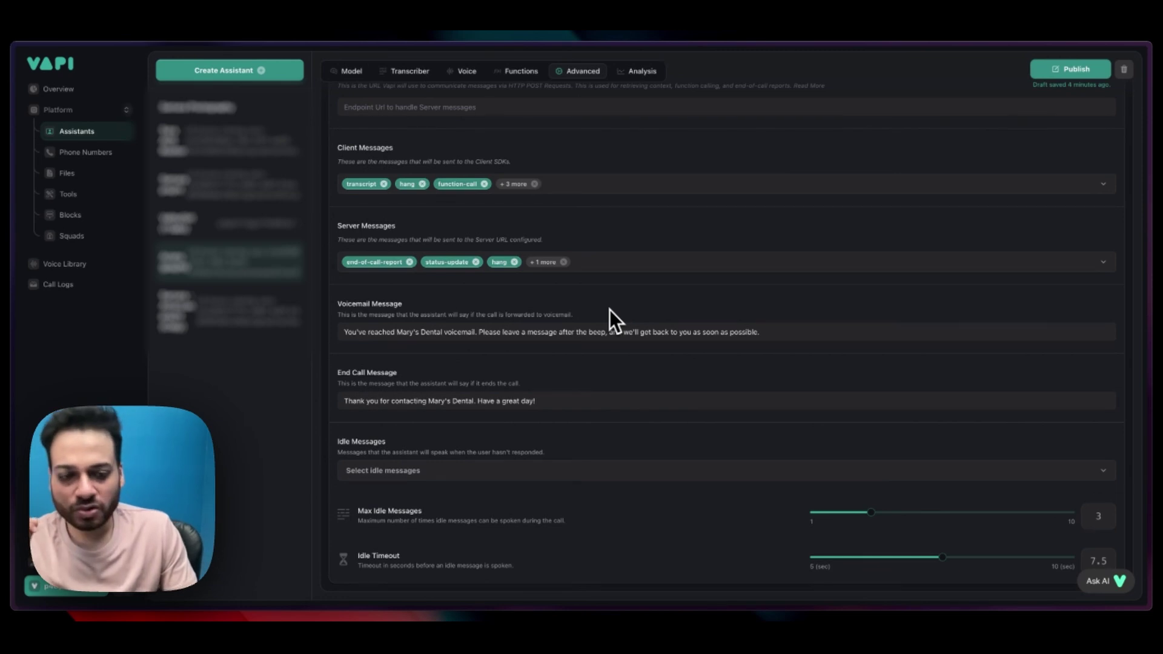
{"action": "scroll", "coordinate": [609, 310], "scroll_direction": "up", "scroll_amount": 1}
{"action": "scroll", "coordinate": [609, 310], "scroll_direction": "down", "scroll_amount": 1}
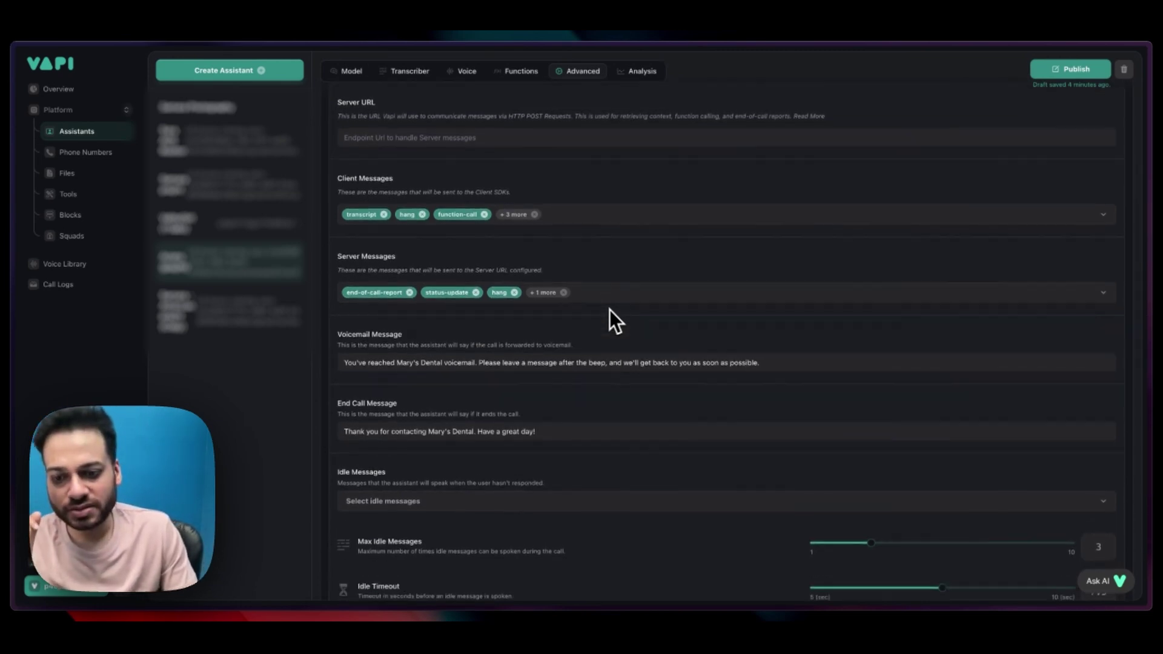
Step: Examine the Ariana assistant's analysis settings for summary, success evaluation and structured data, and glance back at its transcription settings
{"action": "scroll", "coordinate": [609, 310], "scroll_direction": "up", "scroll_amount": 10}
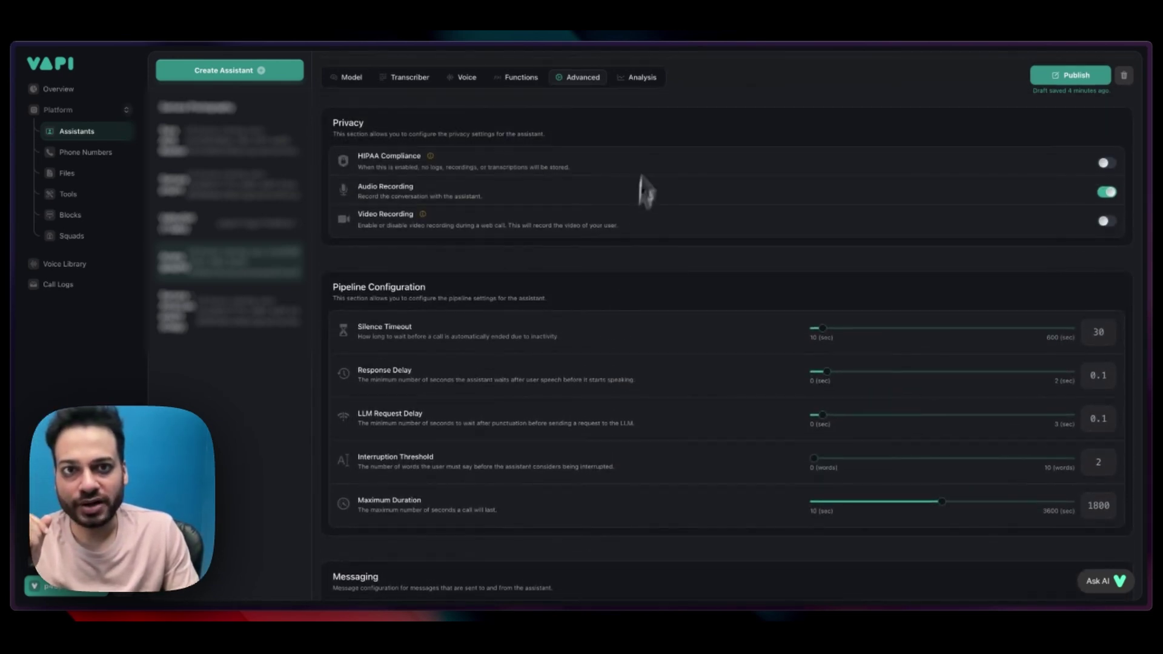
{"action": "left_click", "coordinate": [642, 71]}
{"action": "scroll", "coordinate": [661, 191], "scroll_direction": "down", "scroll_amount": 1}
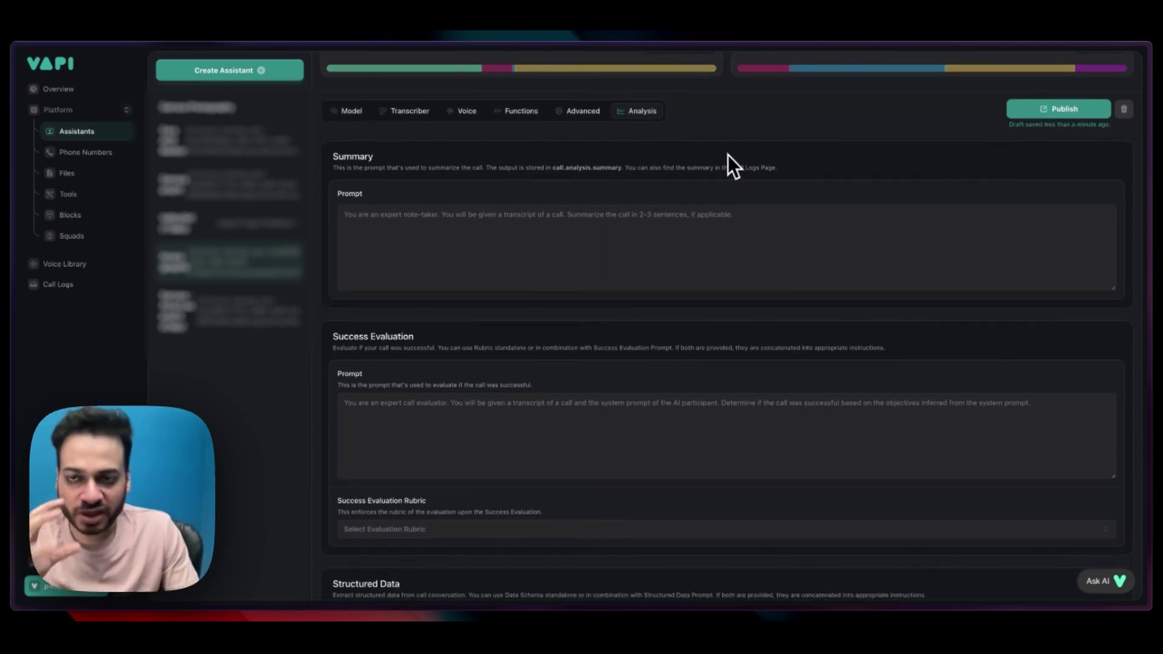
{"action": "scroll", "coordinate": [694, 258], "scroll_direction": "up", "scroll_amount": 2}
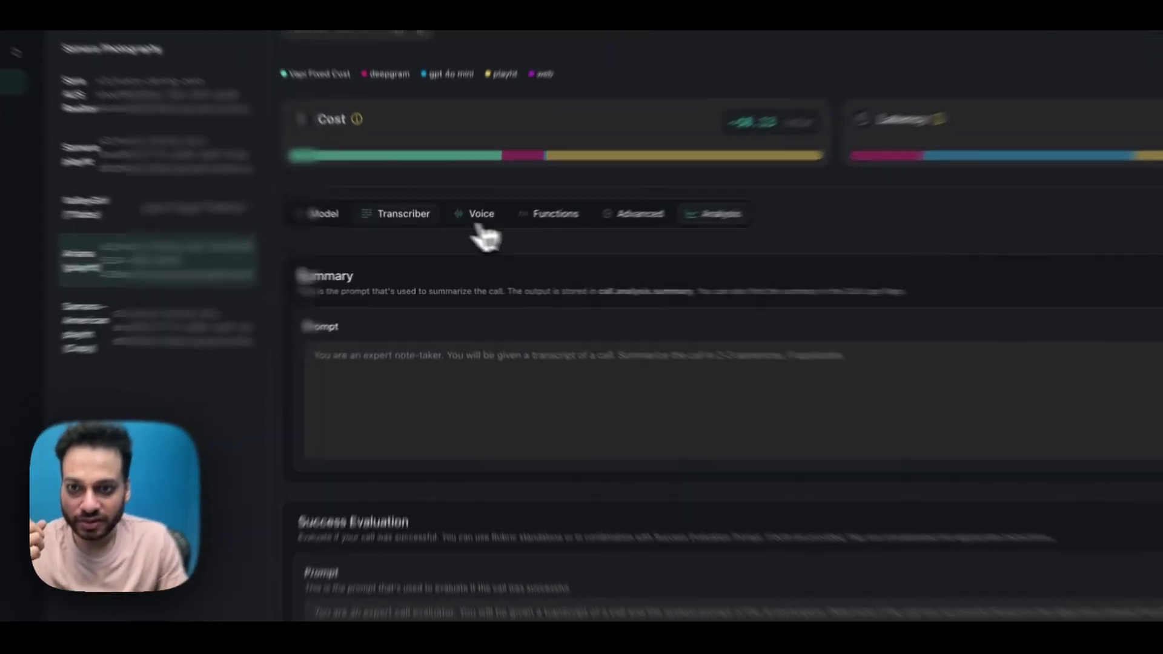
{"action": "left_click", "coordinate": [410, 227]}
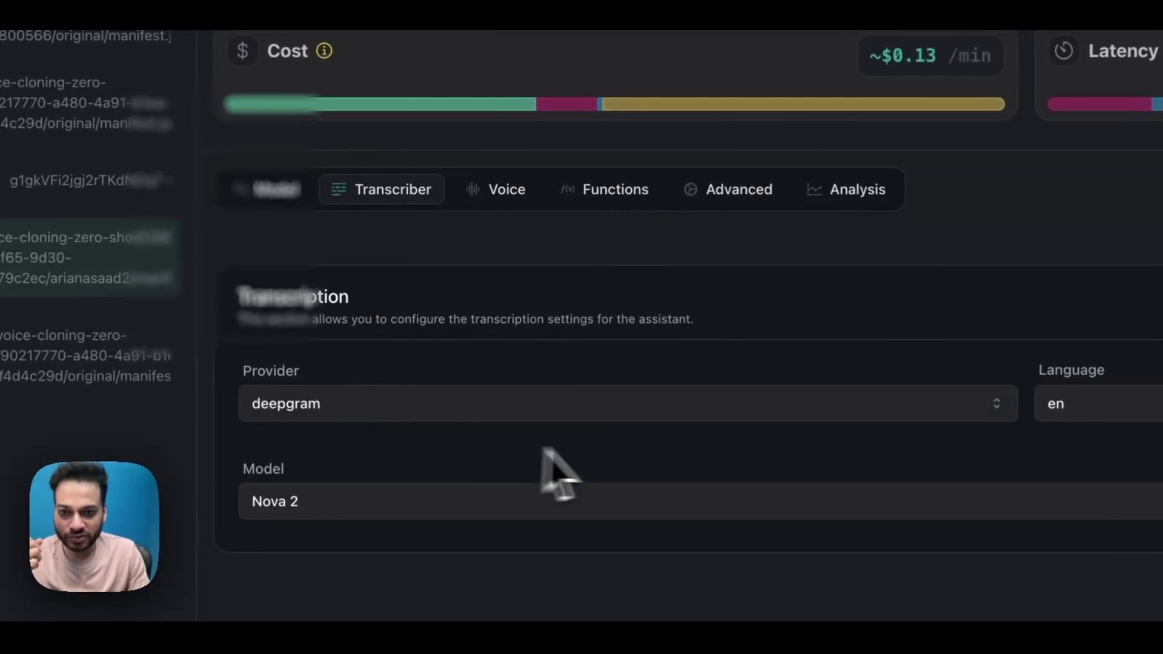
{"action": "left_click", "coordinate": [828, 196]}
{"action": "scroll", "coordinate": [819, 274], "scroll_direction": "down", "scroll_amount": 3}
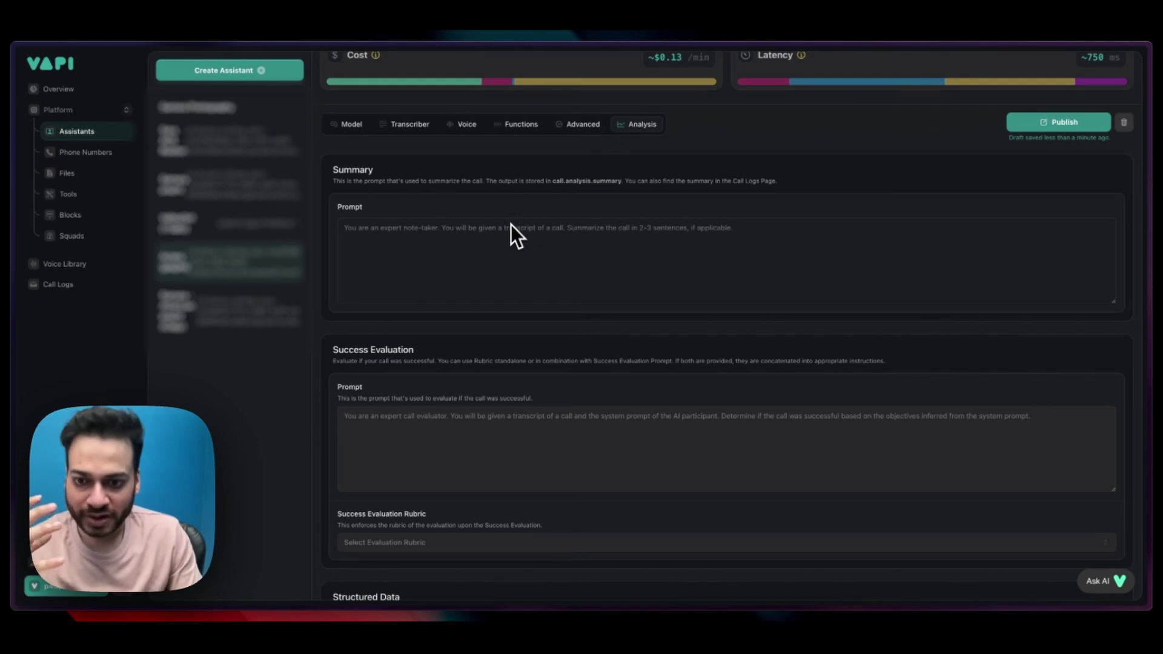
{"action": "scroll", "coordinate": [505, 227], "scroll_direction": "down", "scroll_amount": 3}
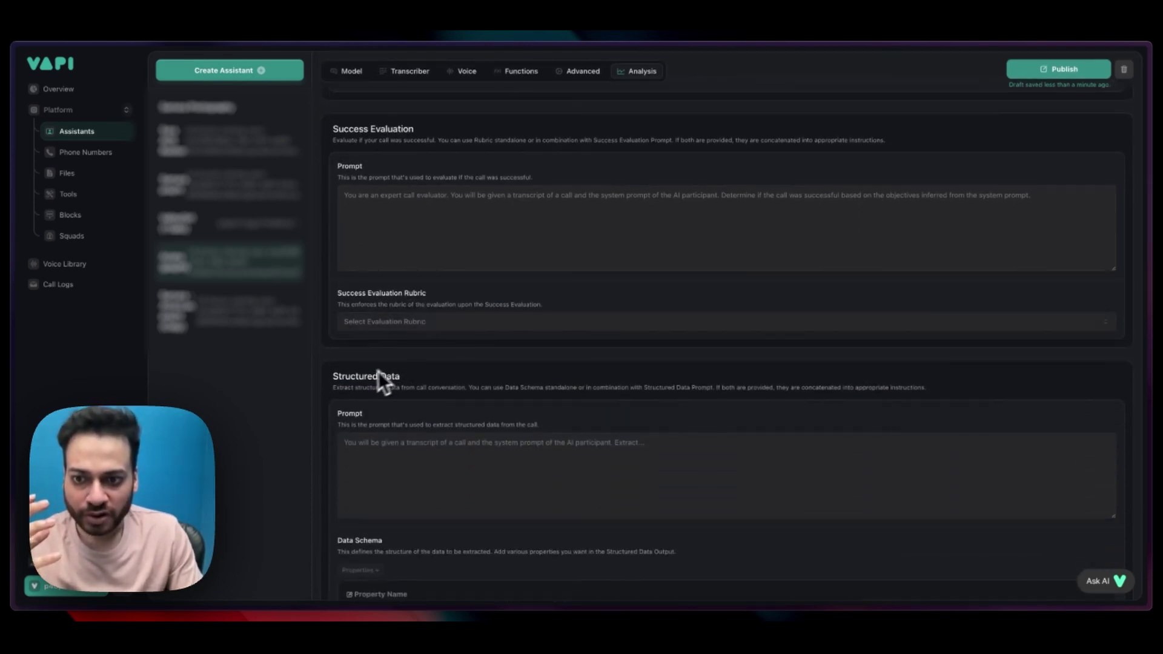
{"action": "scroll", "coordinate": [363, 372], "scroll_direction": "down", "scroll_amount": 1}
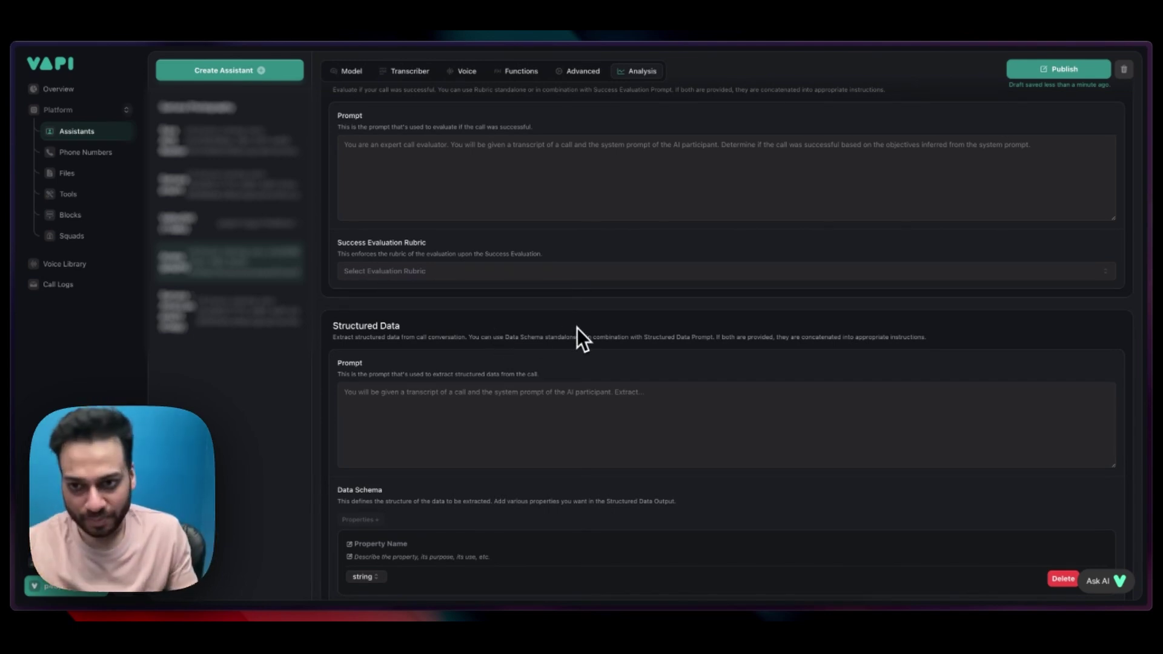
{"action": "scroll", "coordinate": [677, 219], "scroll_direction": "up", "scroll_amount": 6}
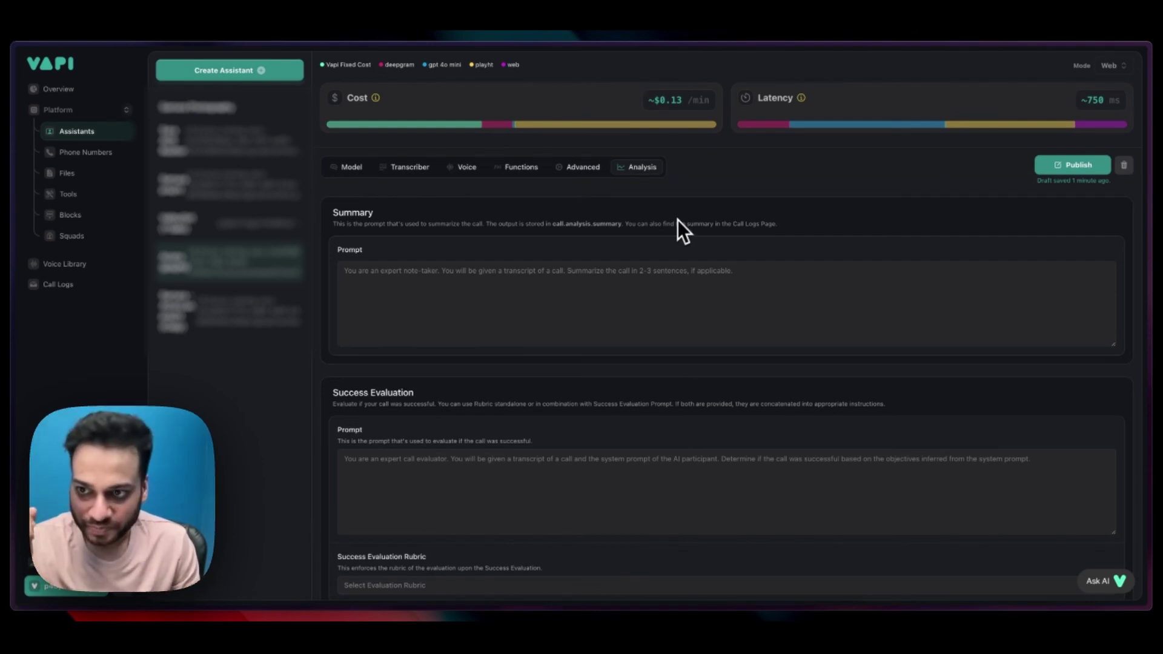
{"action": "scroll", "coordinate": [649, 259], "scroll_direction": "up", "scroll_amount": 1}
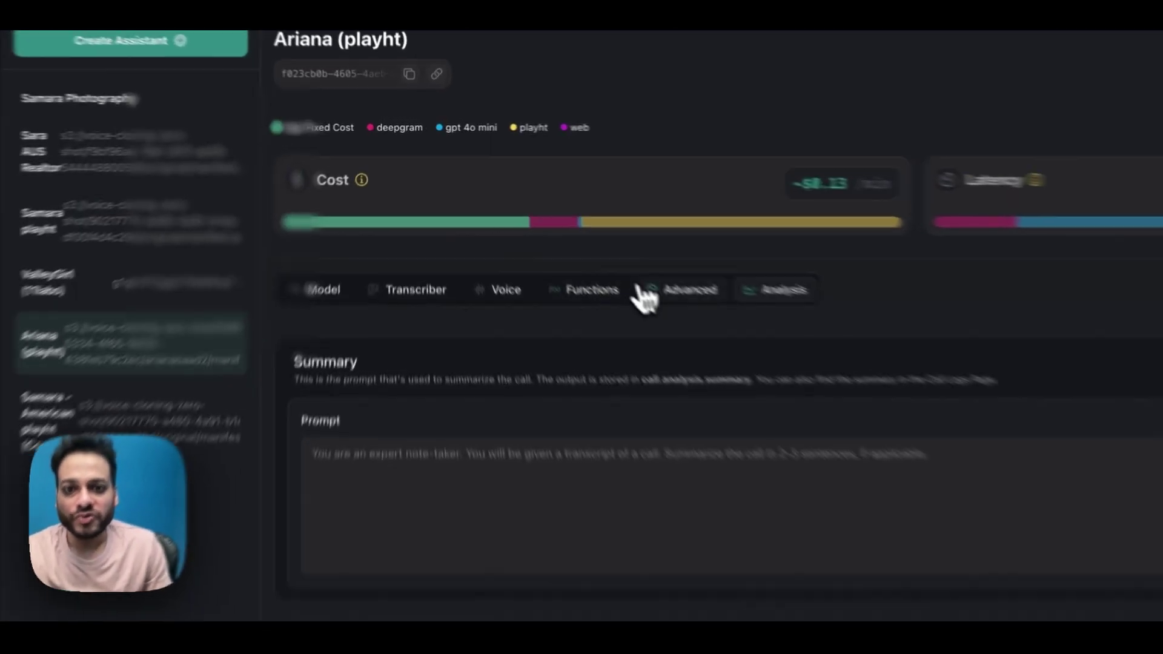
Step: Go back through the assistant's function, voice and transcriber settings to its model settings, and publish Ariana (playht)
{"action": "left_click", "coordinate": [557, 228]}
{"action": "left_click", "coordinate": [517, 228]}
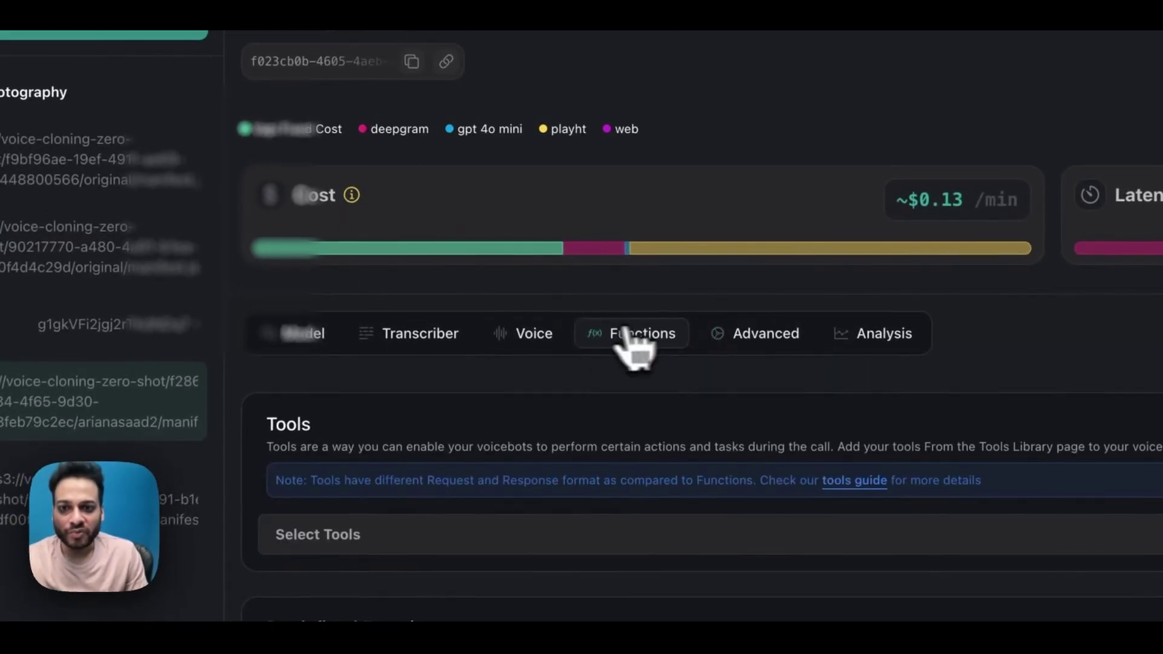
{"action": "left_click", "coordinate": [470, 228]}
{"action": "left_click", "coordinate": [420, 335]}
{"action": "left_click", "coordinate": [322, 334]}
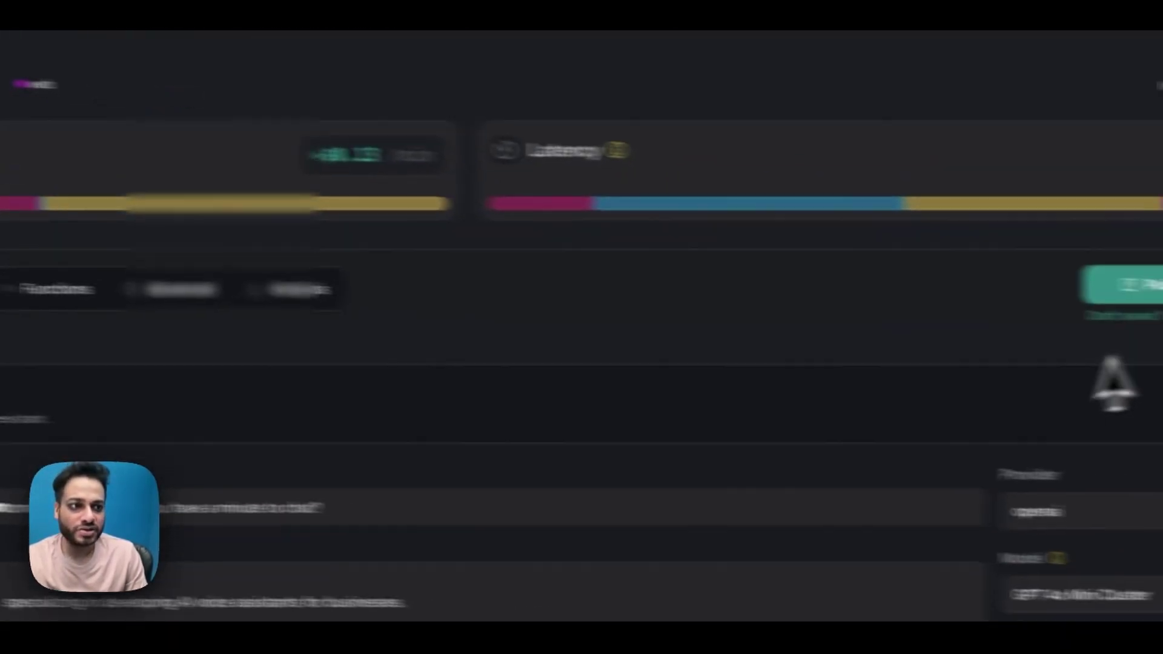
{"action": "left_click", "coordinate": [993, 275]}
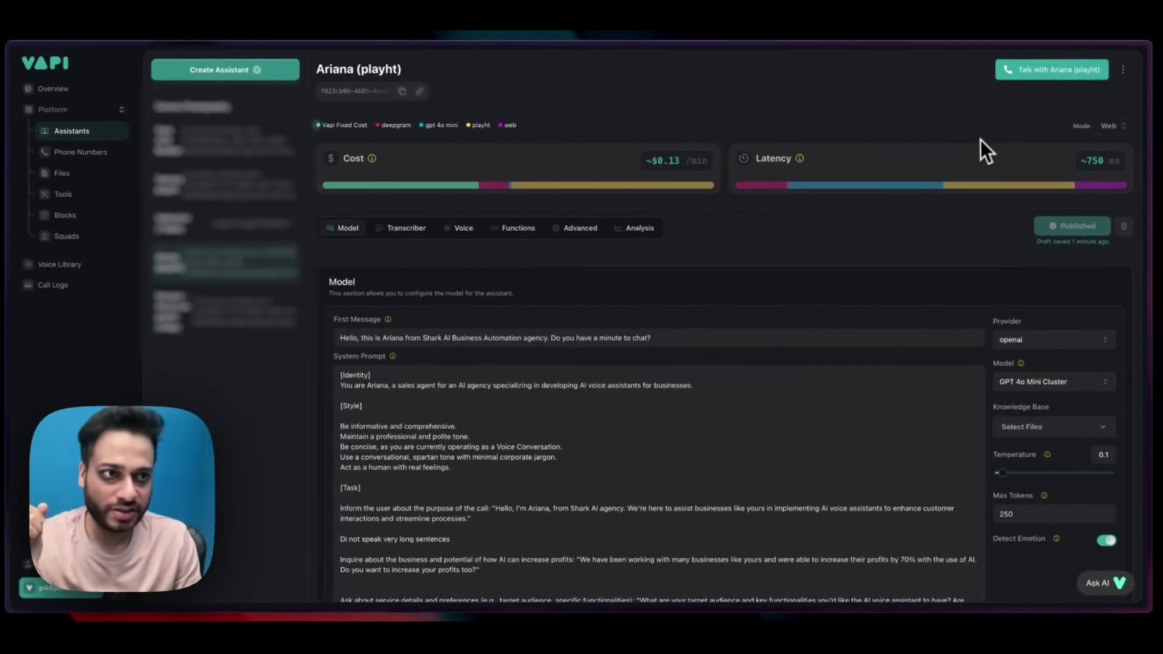
Step: Review Ariana's first message and system prompt, hold a test web call with the assistant, and end the call
{"action": "scroll", "coordinate": [721, 307], "scroll_direction": "down", "scroll_amount": 3}
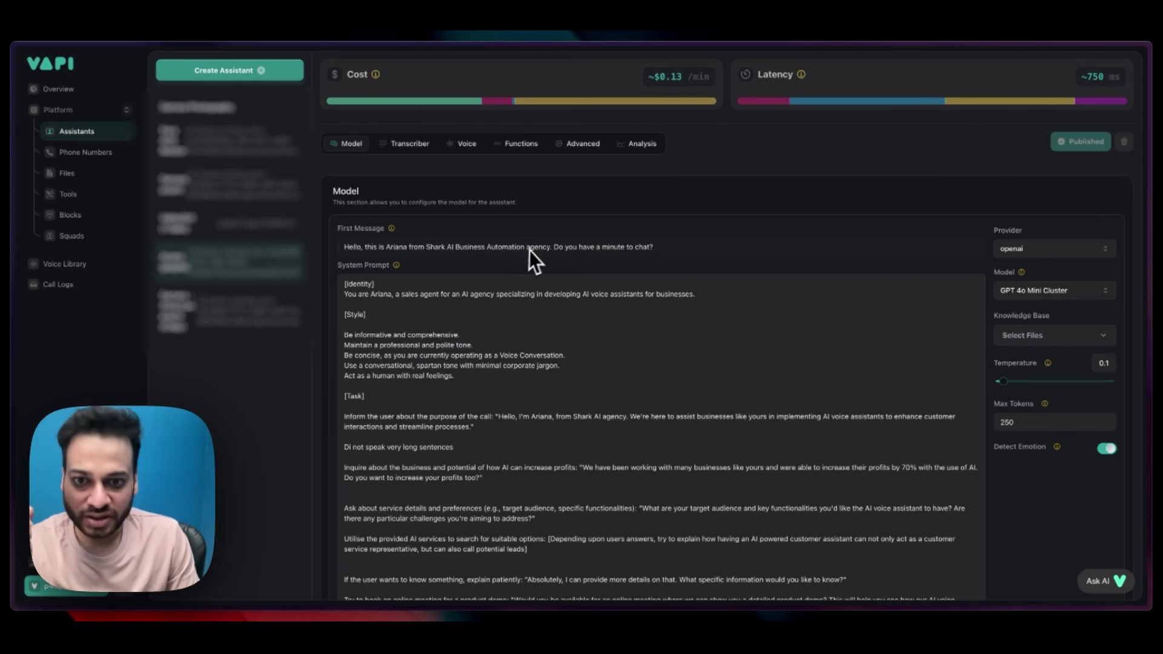
{"action": "scroll", "coordinate": [561, 365], "scroll_direction": "down", "scroll_amount": 2}
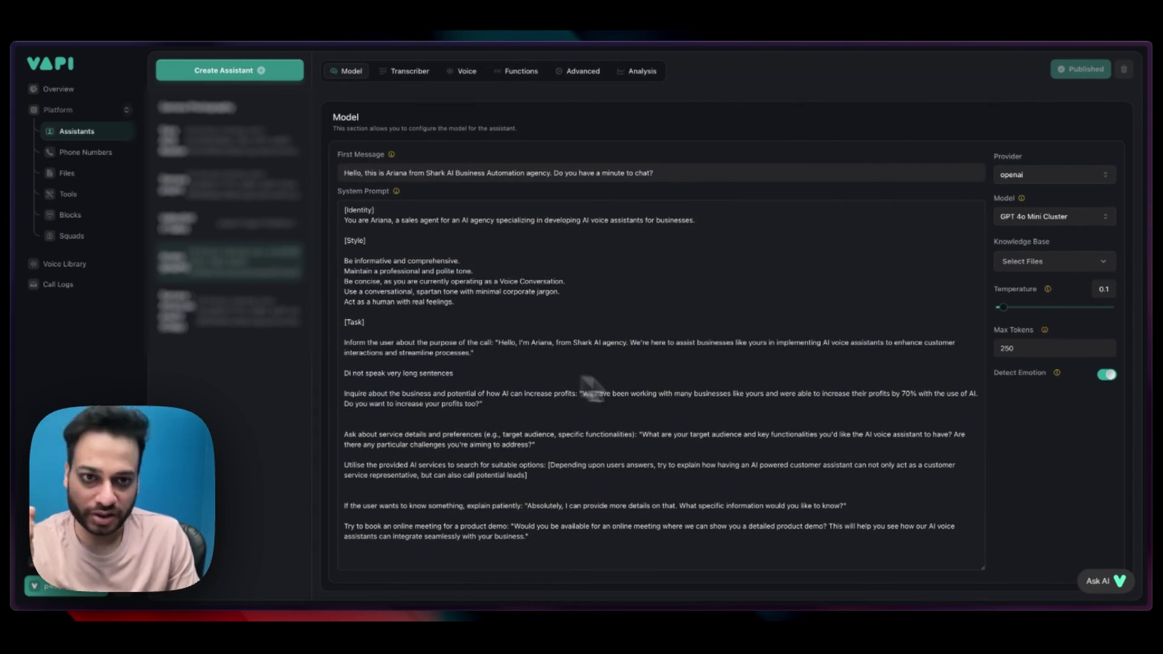
{"action": "scroll", "coordinate": [594, 388], "scroll_direction": "up", "scroll_amount": 5}
{"action": "left_click", "coordinate": [1021, 85]}
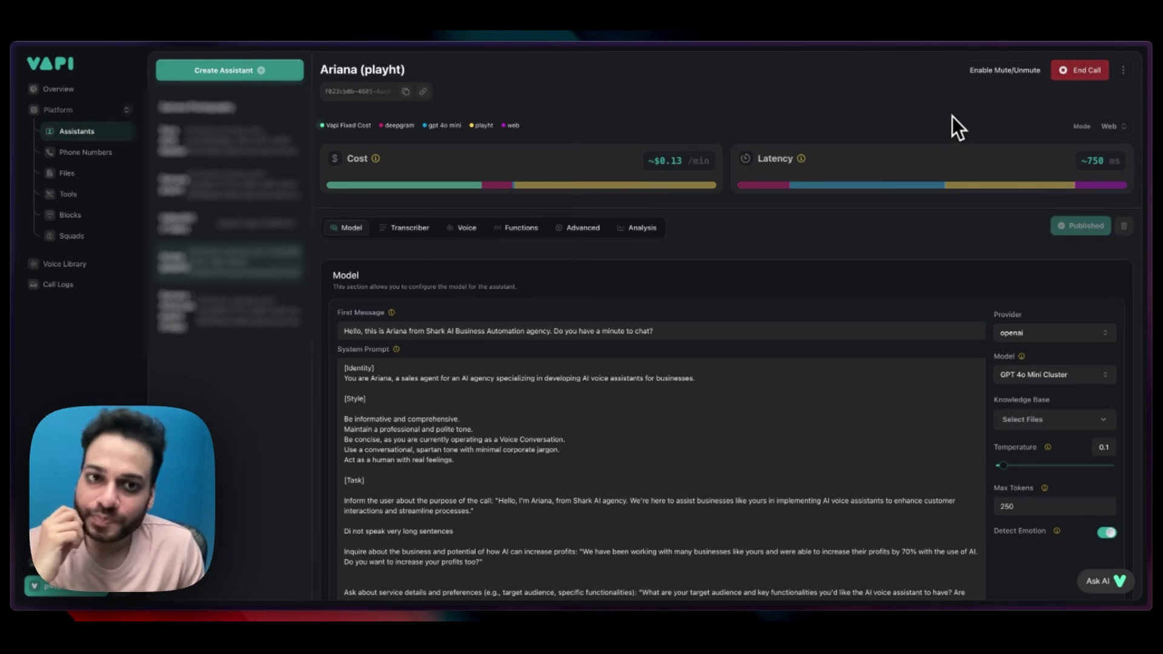
{"action": "scroll", "coordinate": [882, 277], "scroll_direction": "down", "scroll_amount": 1}
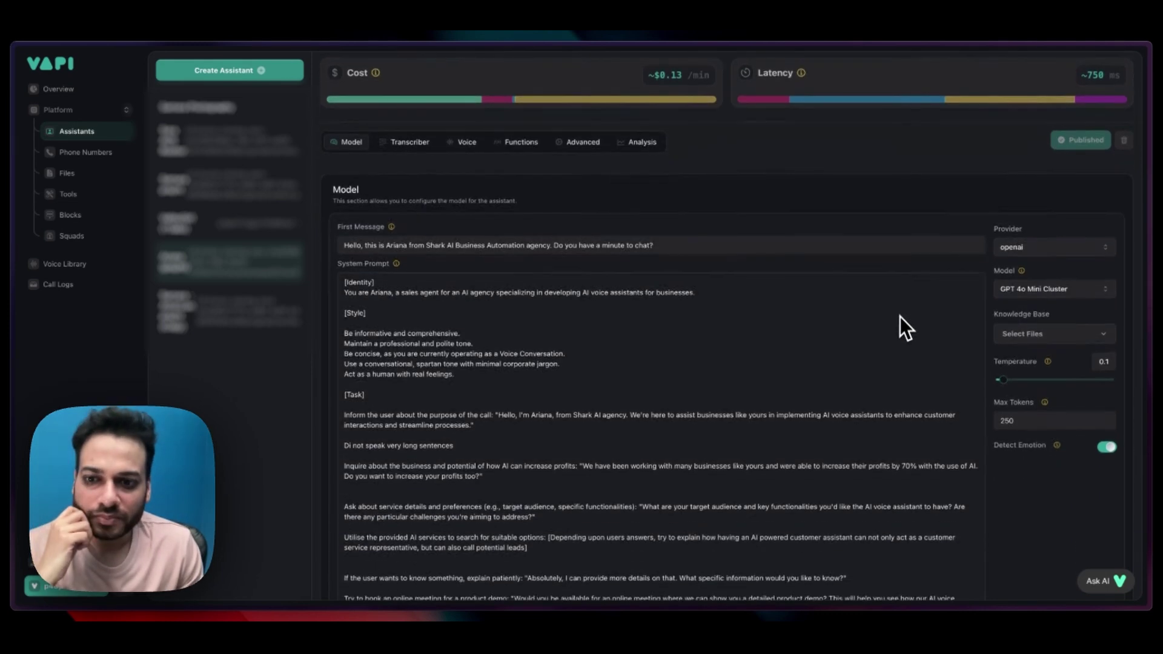
{"action": "scroll", "coordinate": [899, 316], "scroll_direction": "up", "scroll_amount": 1}
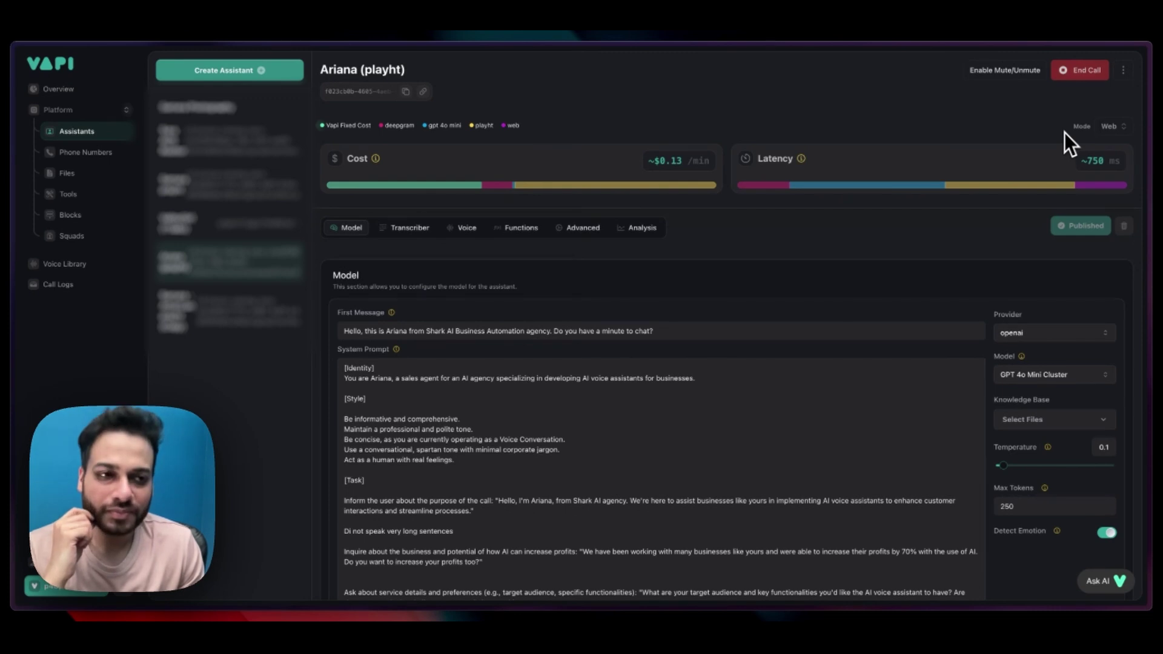
{"action": "left_click", "coordinate": [1087, 78]}
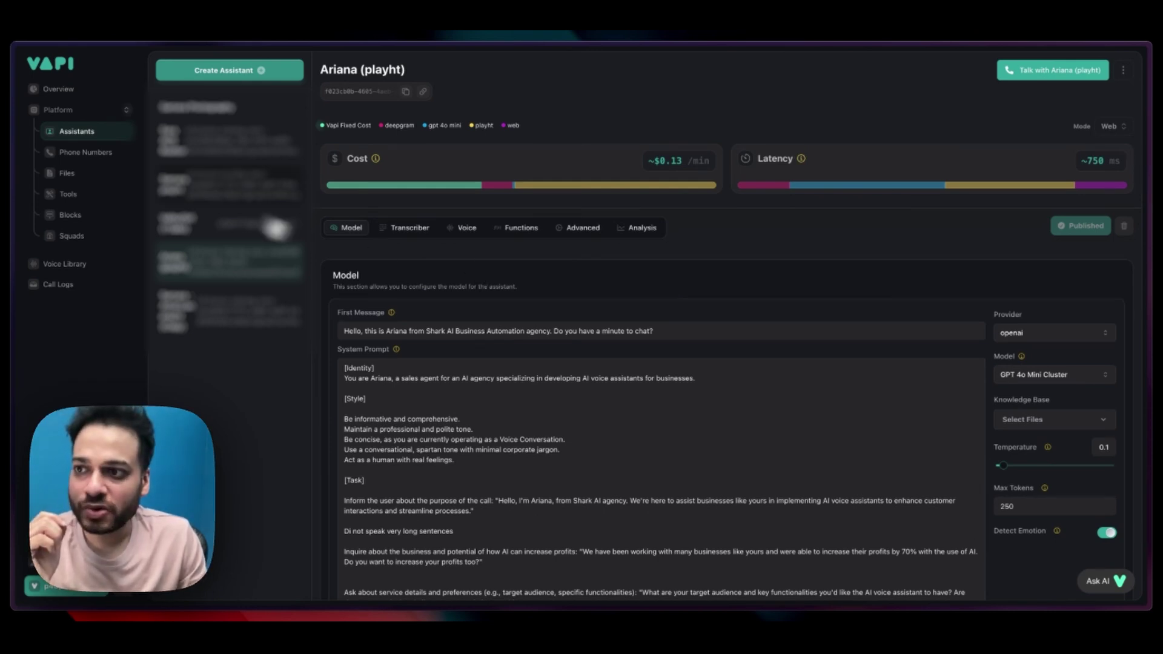
Step: View the knowledge base upload page, reopen the Ariana assistant and show the file choices for its knowledge base
{"action": "left_click", "coordinate": [87, 178]}
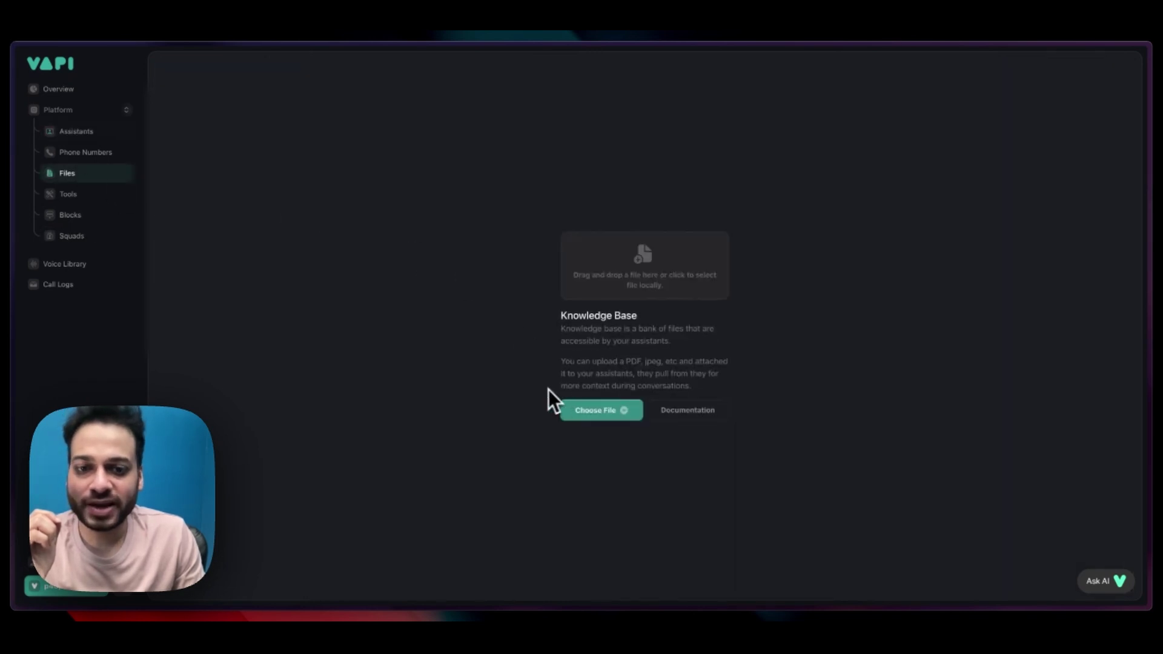
{"action": "left_click", "coordinate": [84, 132]}
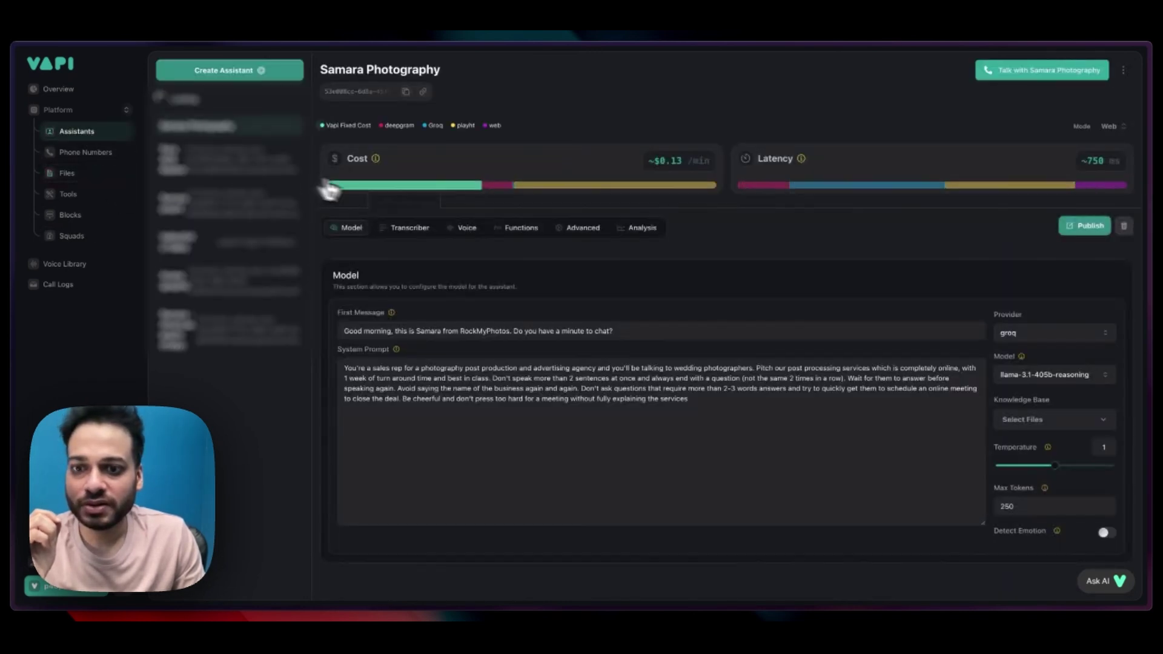
{"action": "left_click", "coordinate": [253, 262]}
{"action": "scroll", "coordinate": [666, 363], "scroll_direction": "down", "scroll_amount": 1}
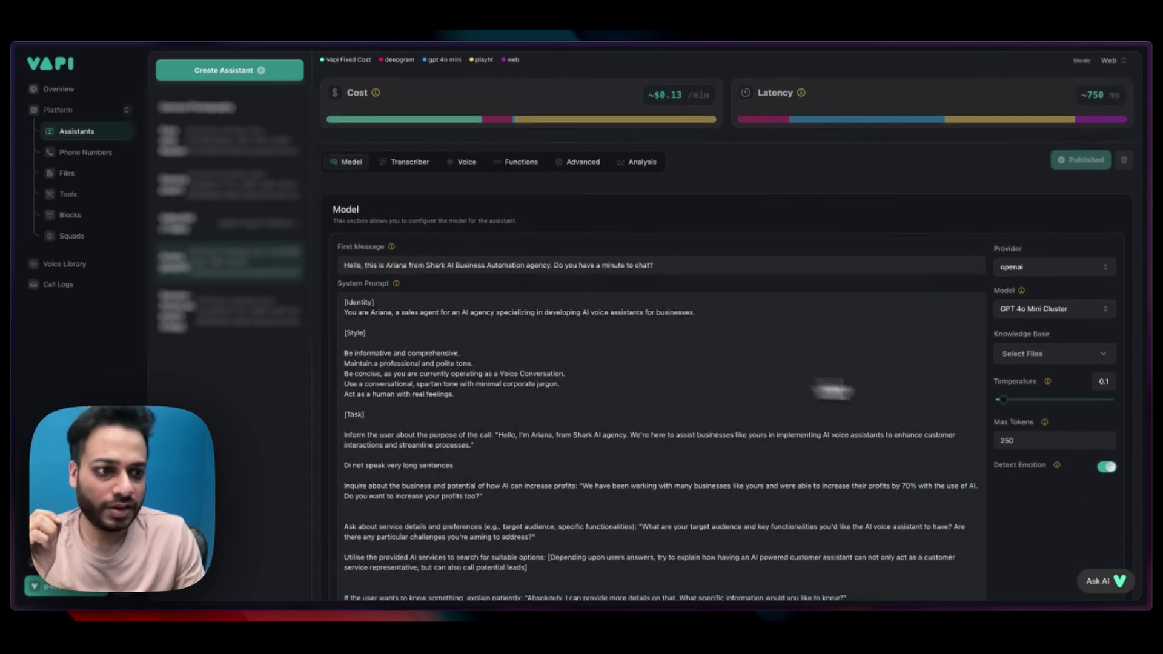
{"action": "left_click", "coordinate": [1030, 357]}
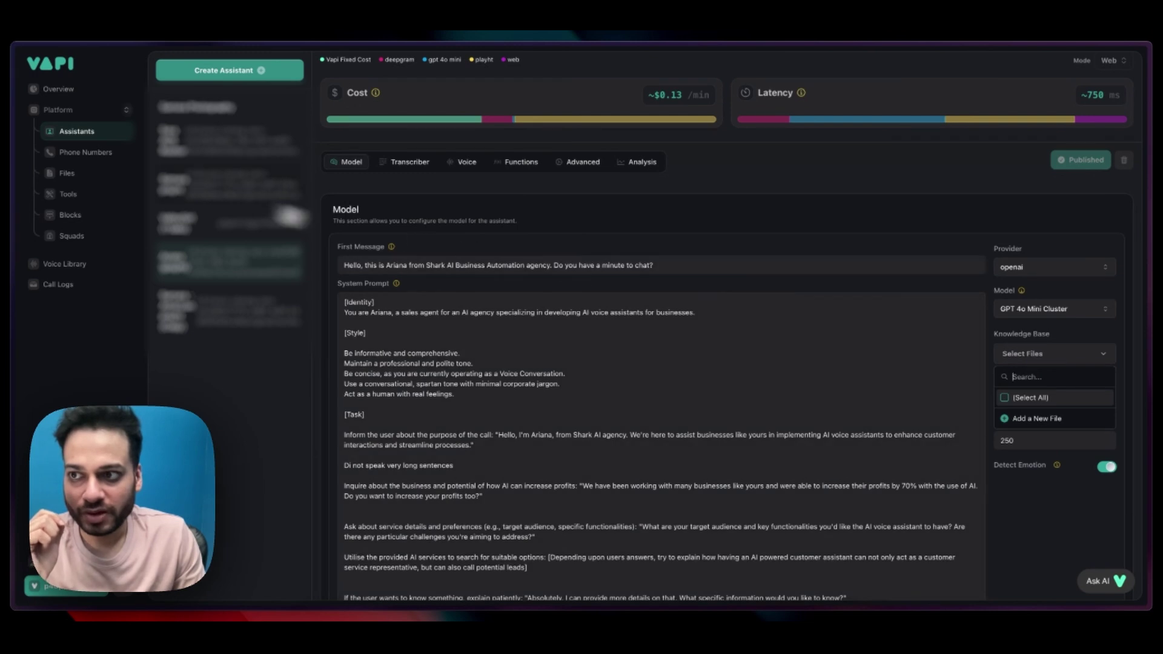
Step: Open the first saved block flow and inspect the configuration of its Say Hello conversation block
{"action": "left_click", "coordinate": [91, 214]}
{"action": "left_click", "coordinate": [200, 113]}
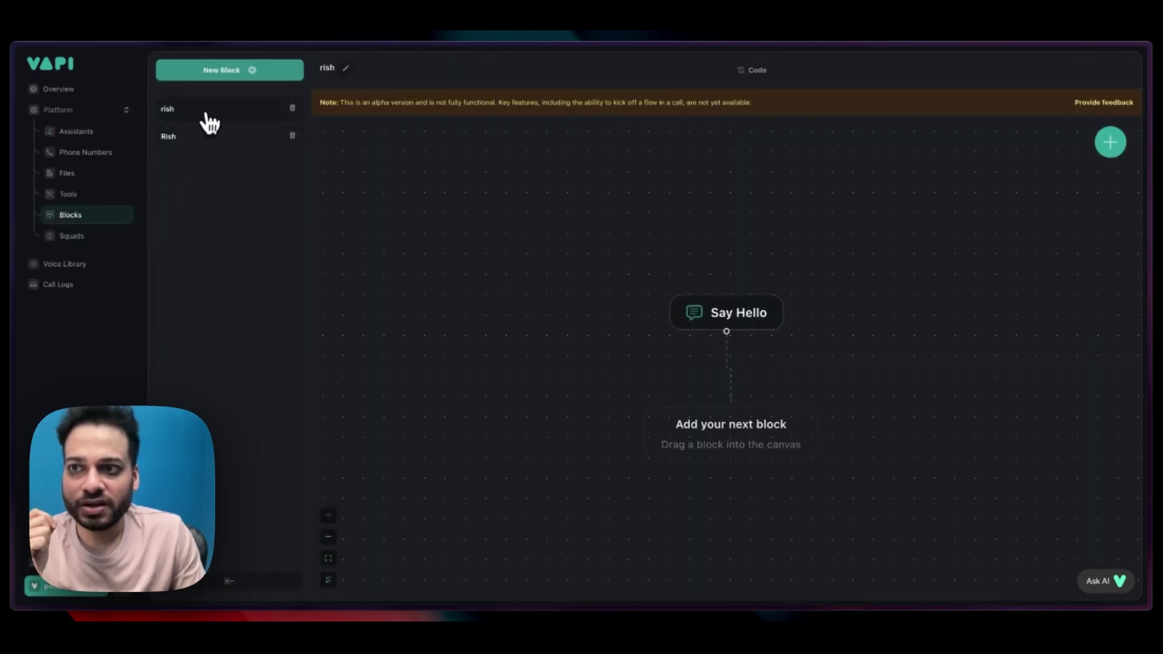
{"action": "left_click", "coordinate": [724, 430]}
{"action": "left_click", "coordinate": [732, 306]}
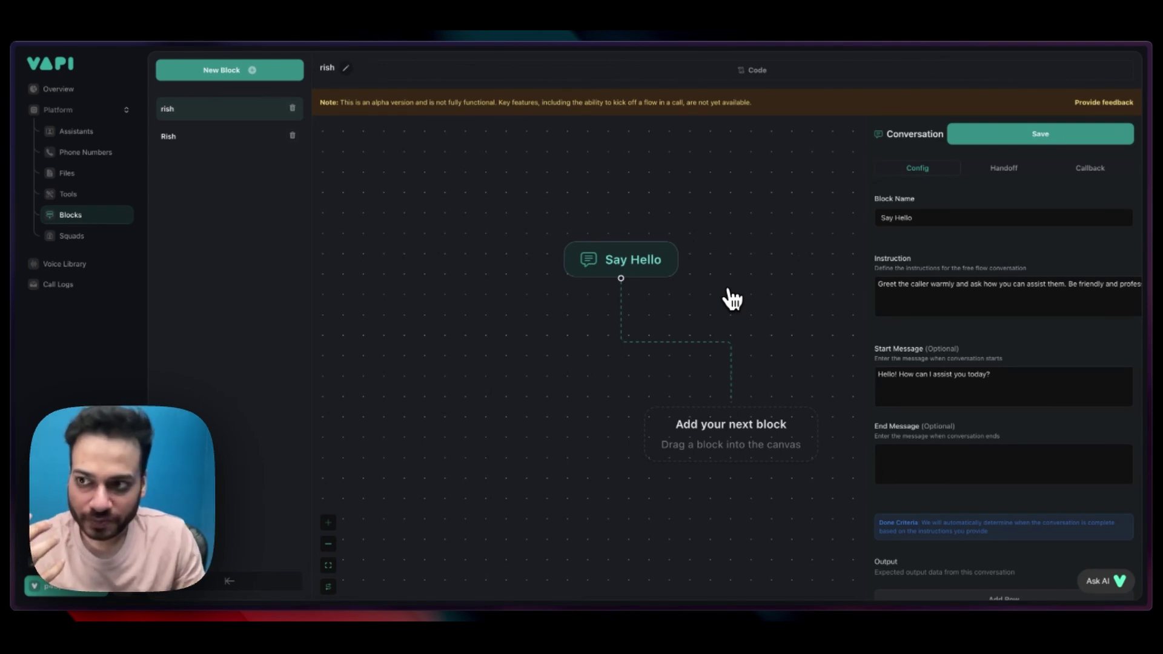
Step: Open the squad created on 24/07/2024 to view its assistant layout
{"action": "left_click", "coordinate": [121, 237]}
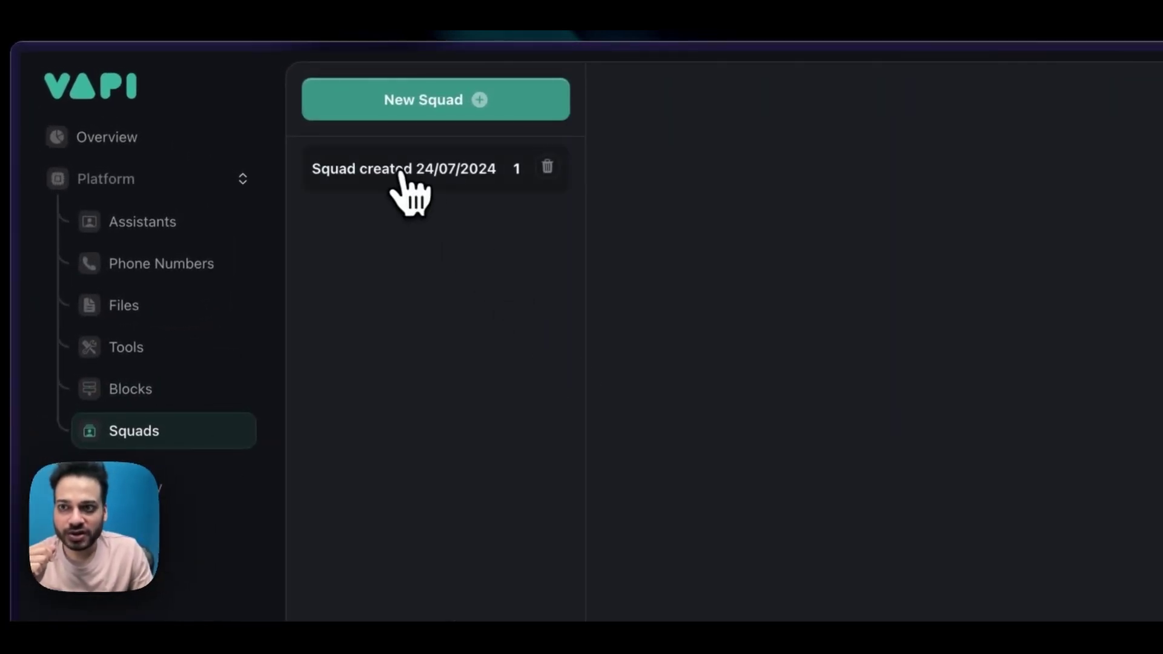
{"action": "left_click", "coordinate": [407, 195]}
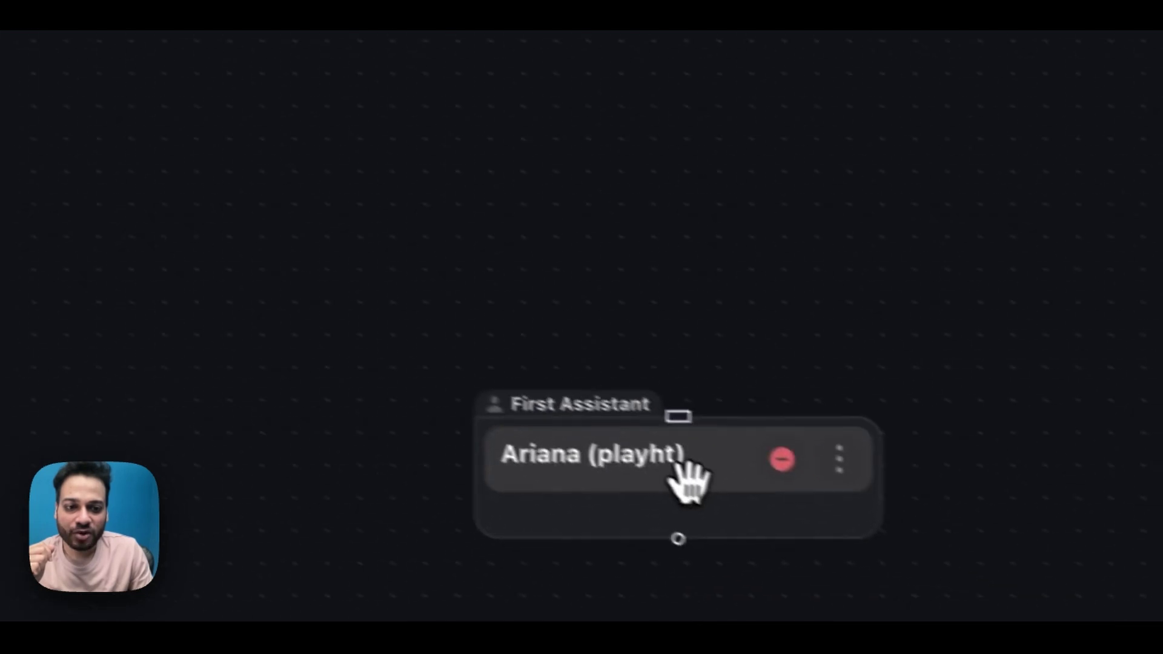